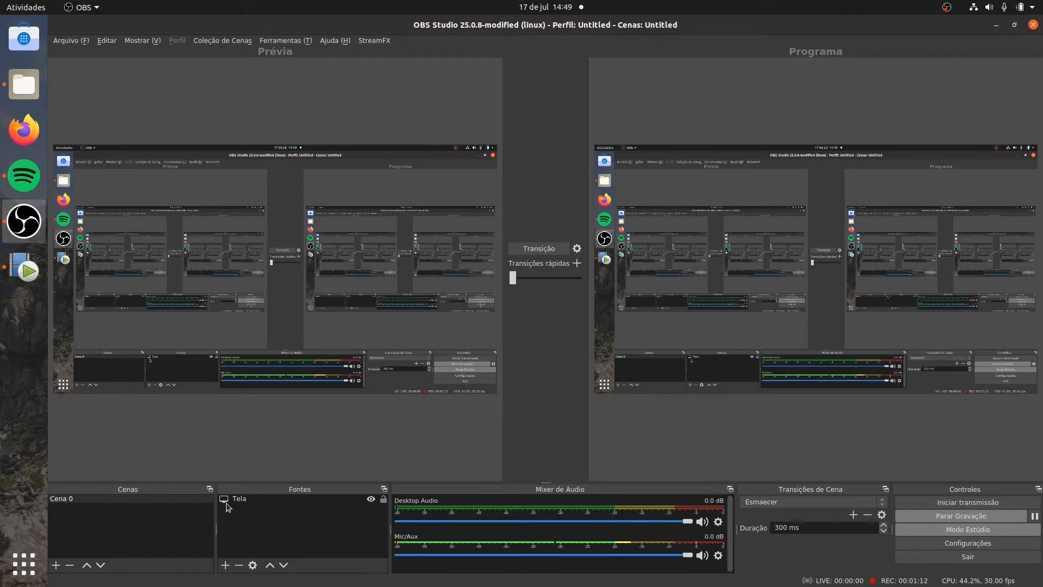
- Hide the Tela screen-capture source from the preview and show it again
{"action": "left_click", "coordinate": [244, 500]}
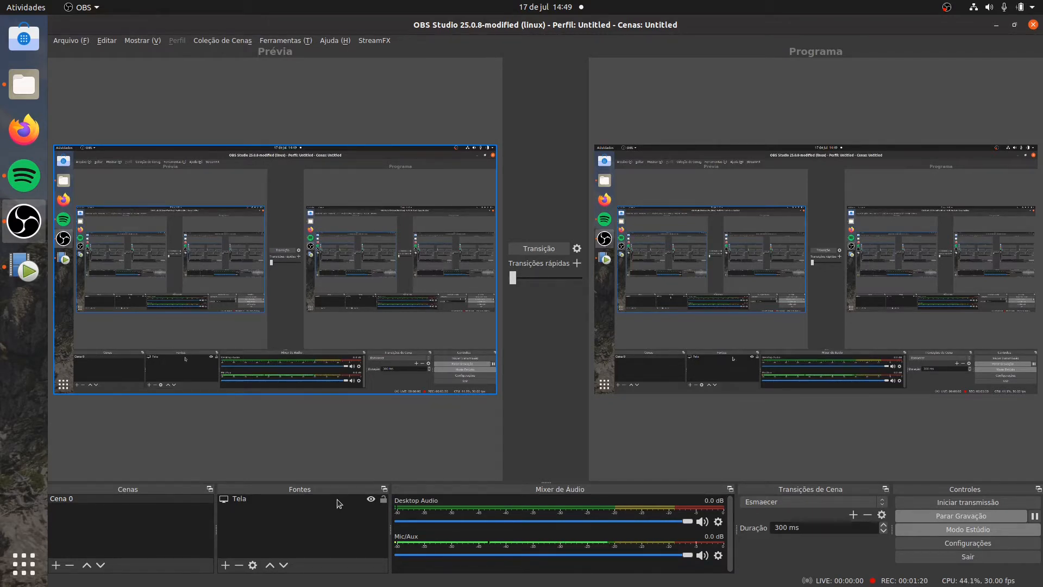
{"action": "left_click", "coordinate": [371, 499]}
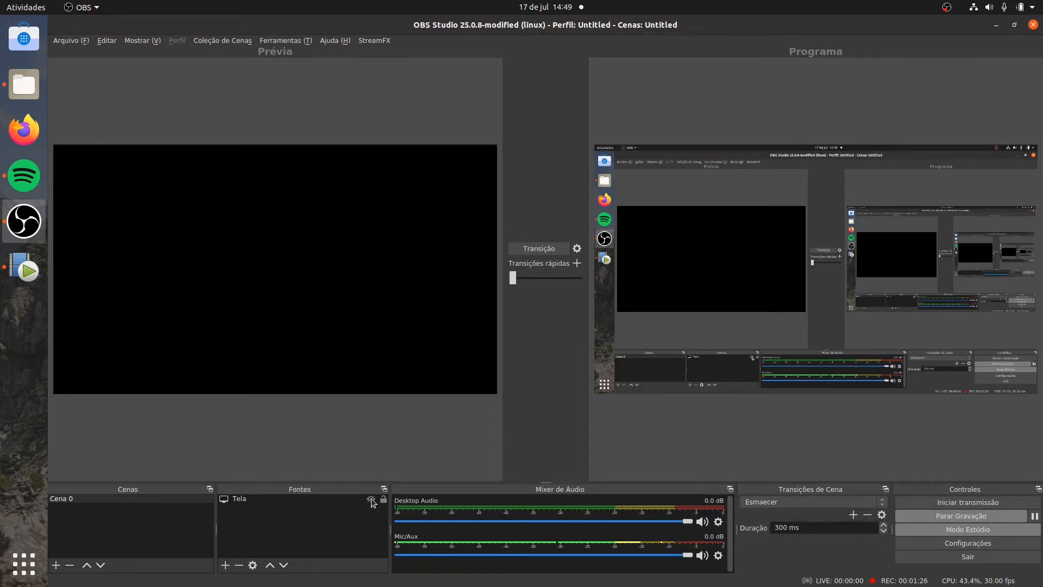
{"action": "left_click", "coordinate": [371, 500]}
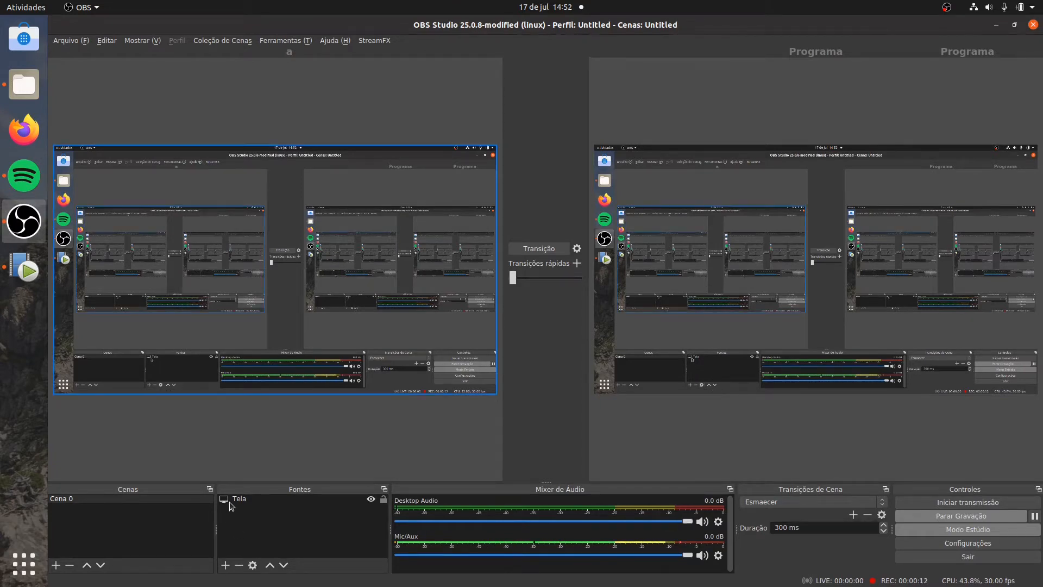
- Add a new color source (Fonte de Cor) named Cor to the scene Cena 0
{"action": "left_click", "coordinate": [263, 512]}
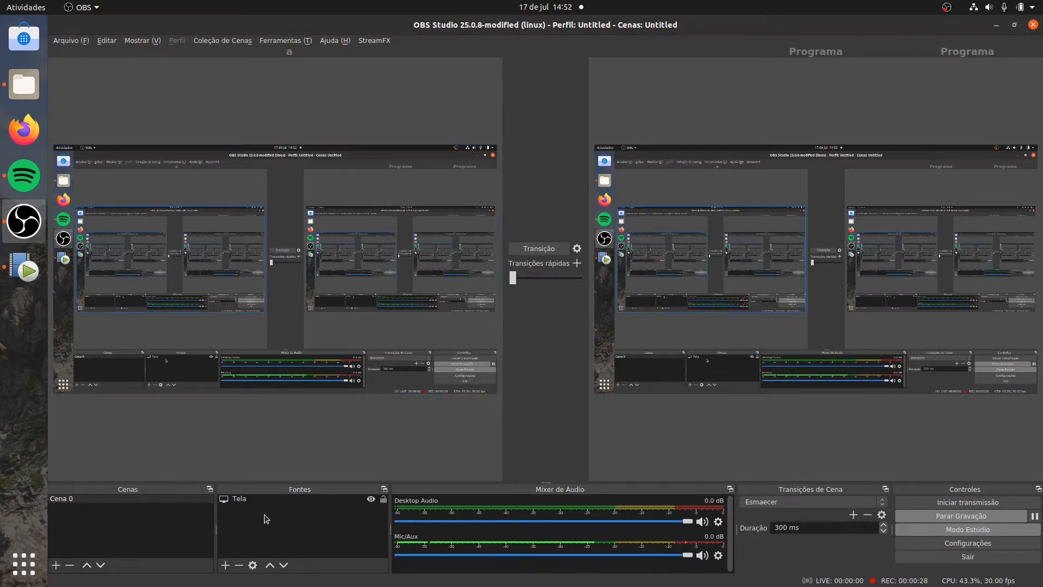
{"action": "left_click", "coordinate": [225, 566]}
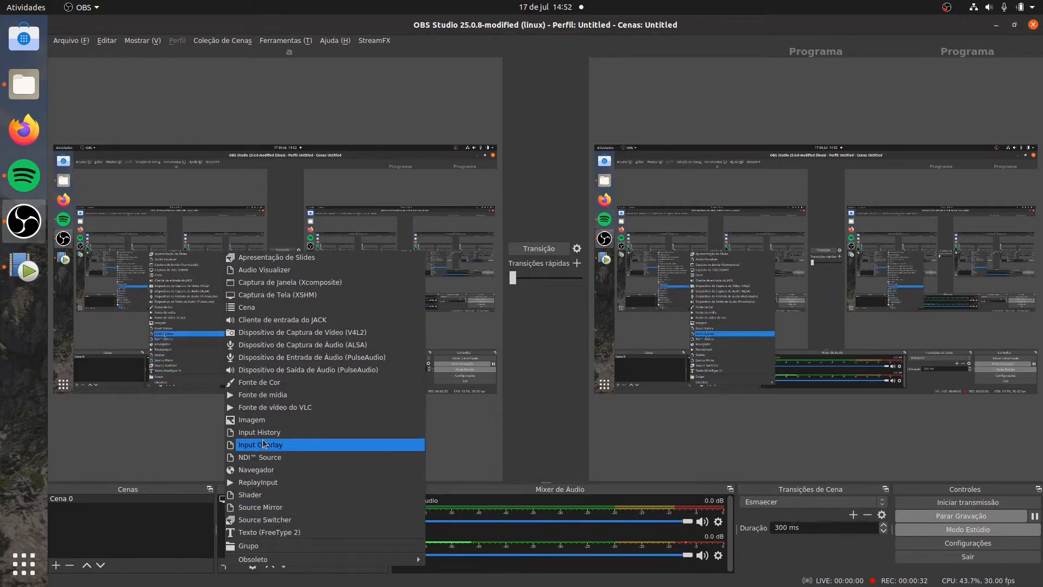
{"action": "left_click", "coordinate": [283, 386]}
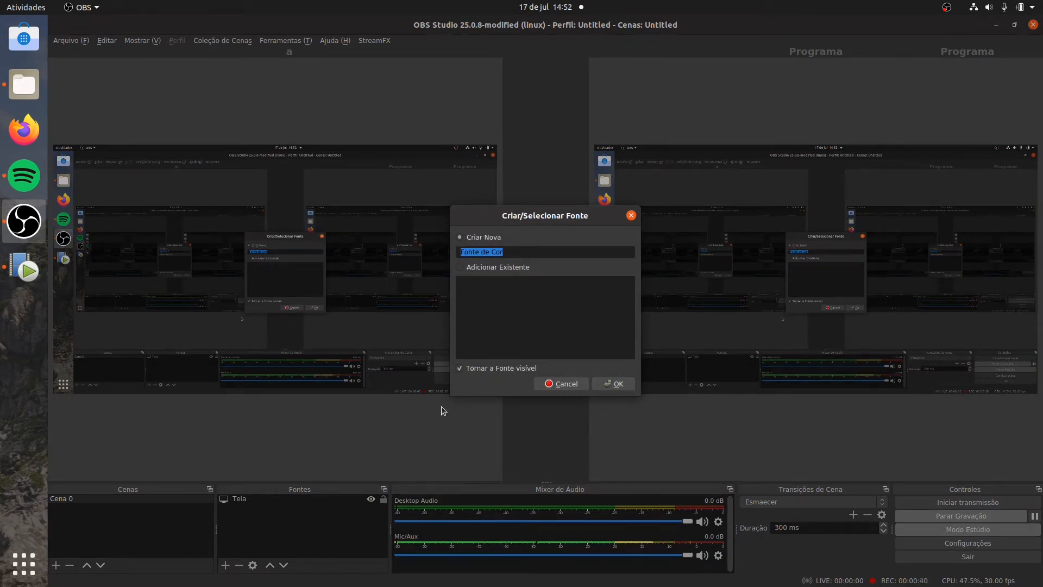
{"action": "type", "text": "Cor"}
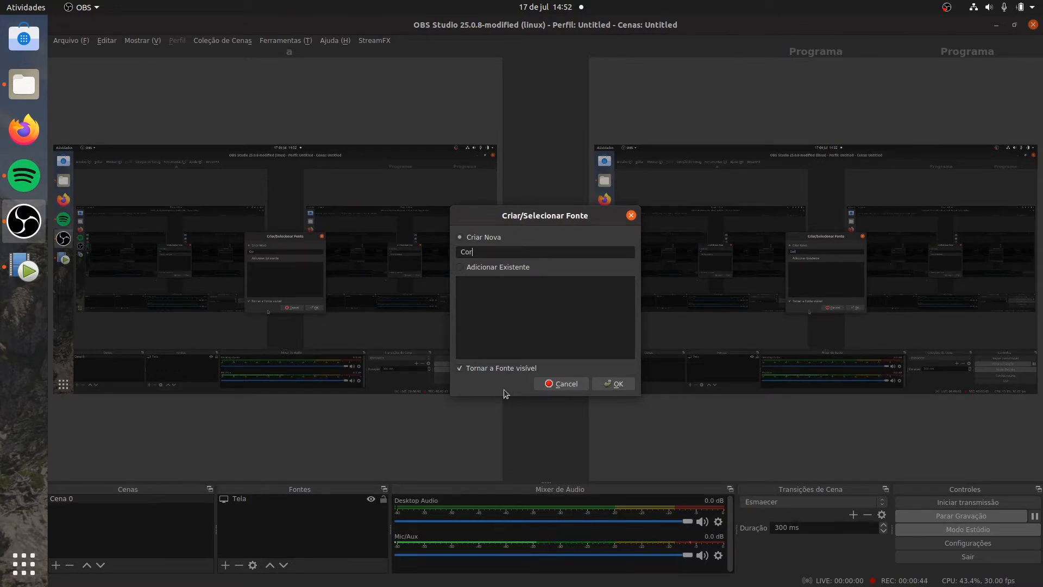
{"action": "left_click", "coordinate": [606, 383]}
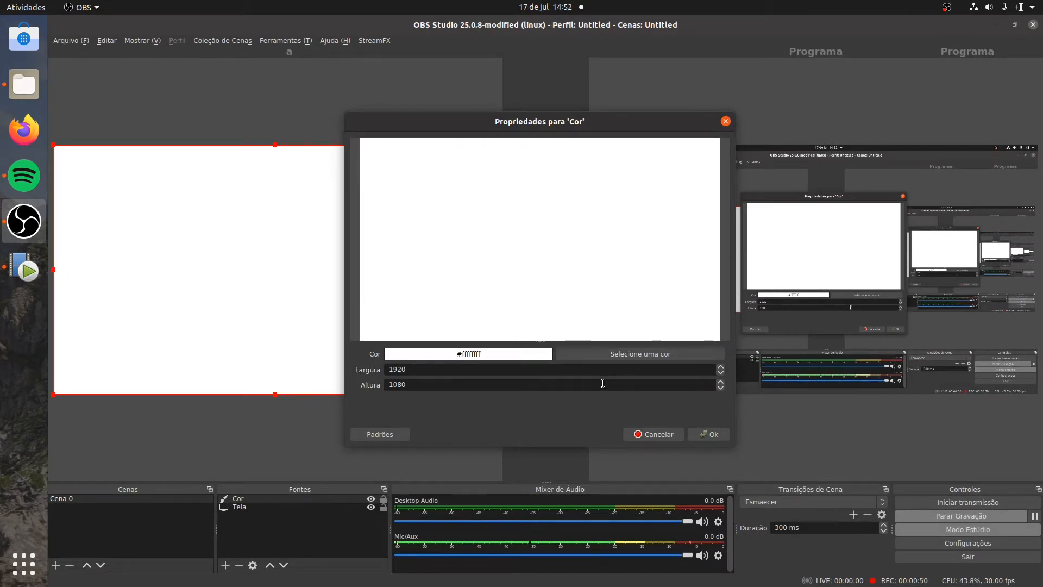
- Set the Cor source's color to dark blue #00007f and accept its properties
{"action": "left_click", "coordinate": [613, 354]}
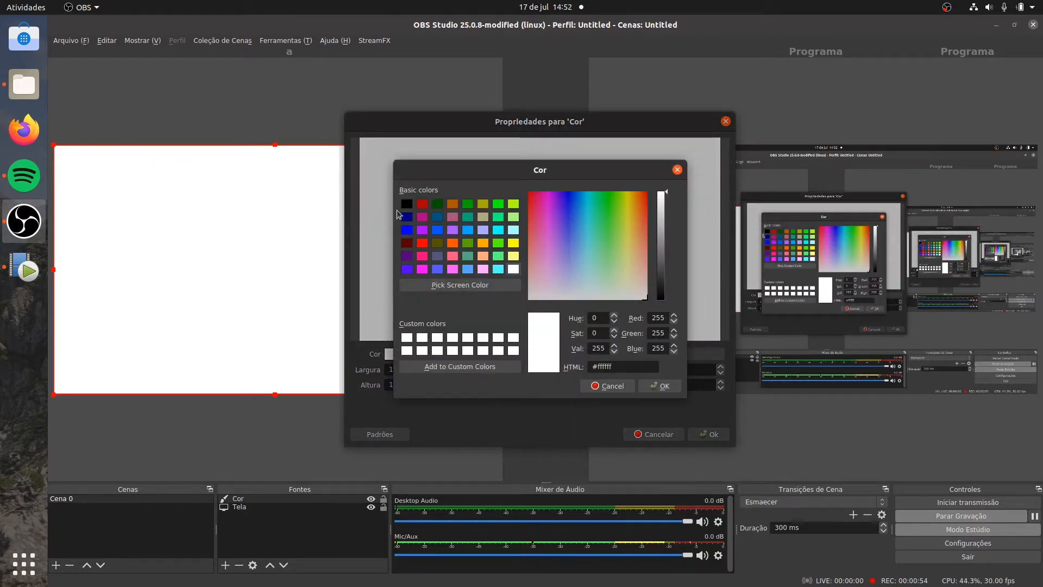
{"action": "left_click", "coordinate": [406, 220]}
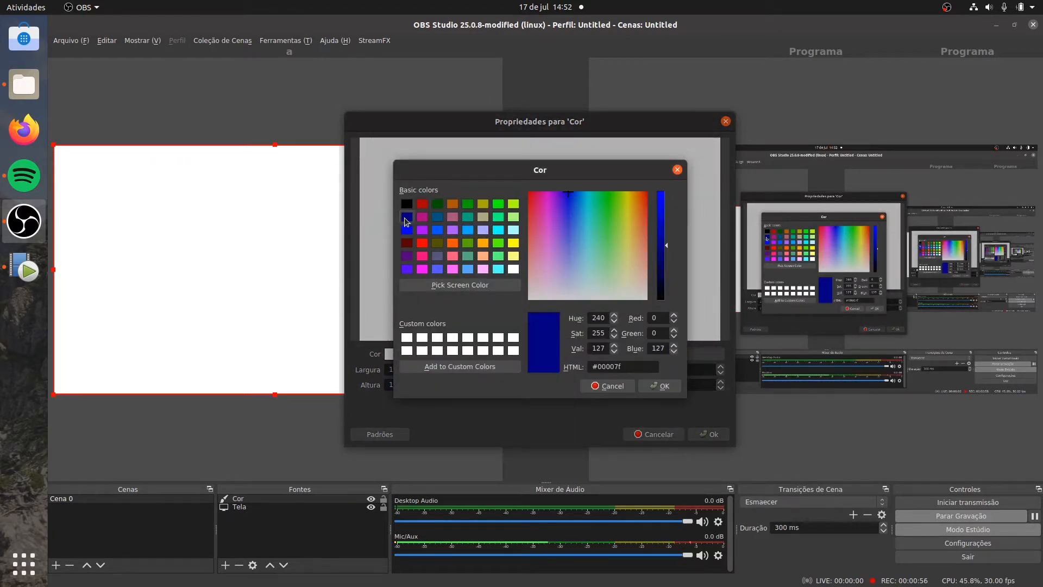
{"action": "left_click", "coordinate": [659, 386]}
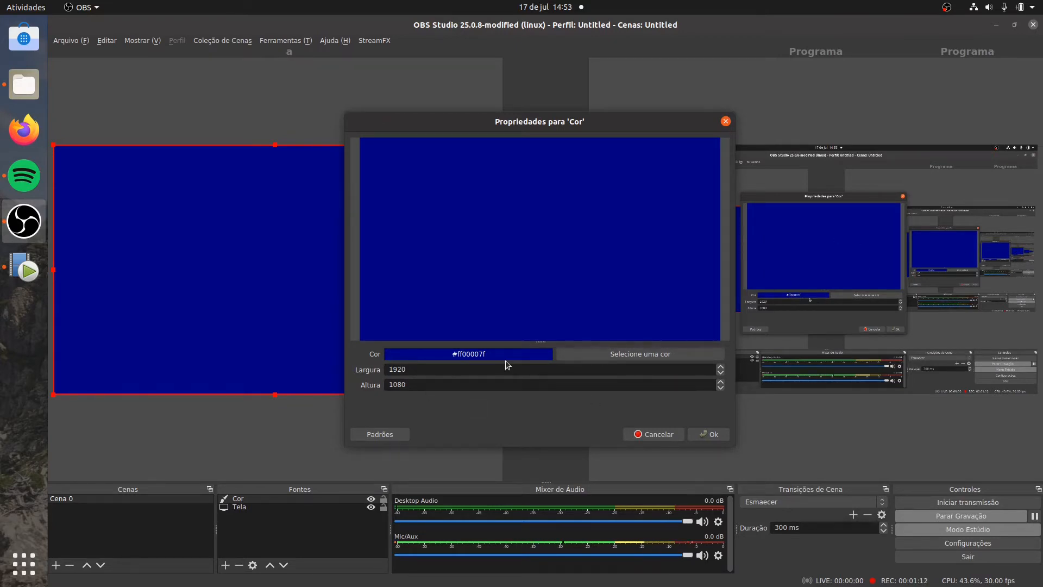
{"action": "left_click", "coordinate": [708, 437]}
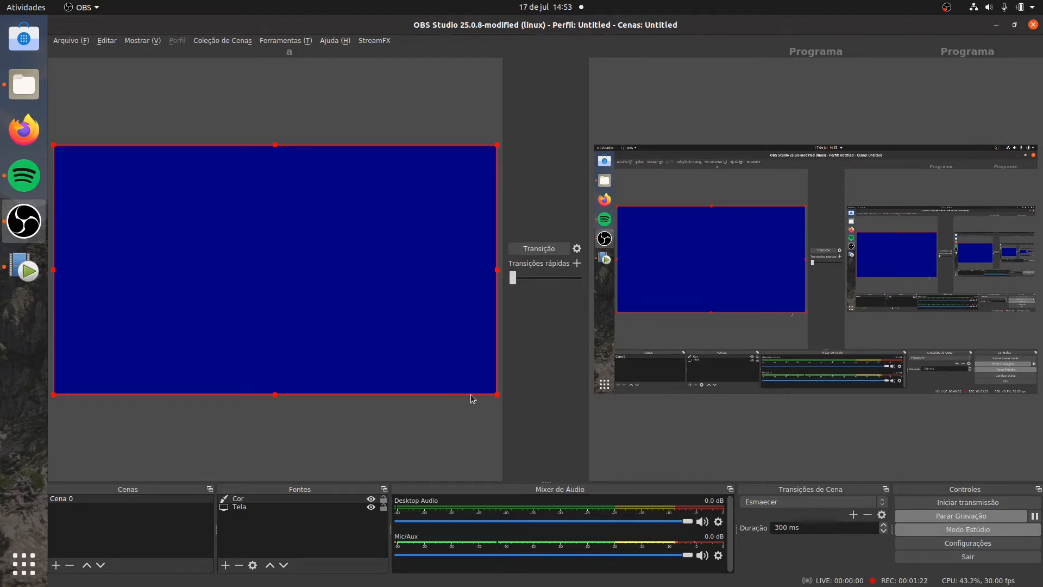
- Shrink the blue Cor source to about two thirds of the canvas width and scale it back to fill the canvas
{"action": "left_click_drag", "start_coordinate": [497, 397], "coordinate": [449, 368]}
{"action": "left_click_drag", "start_coordinate": [431, 331], "coordinate": [412, 322]}
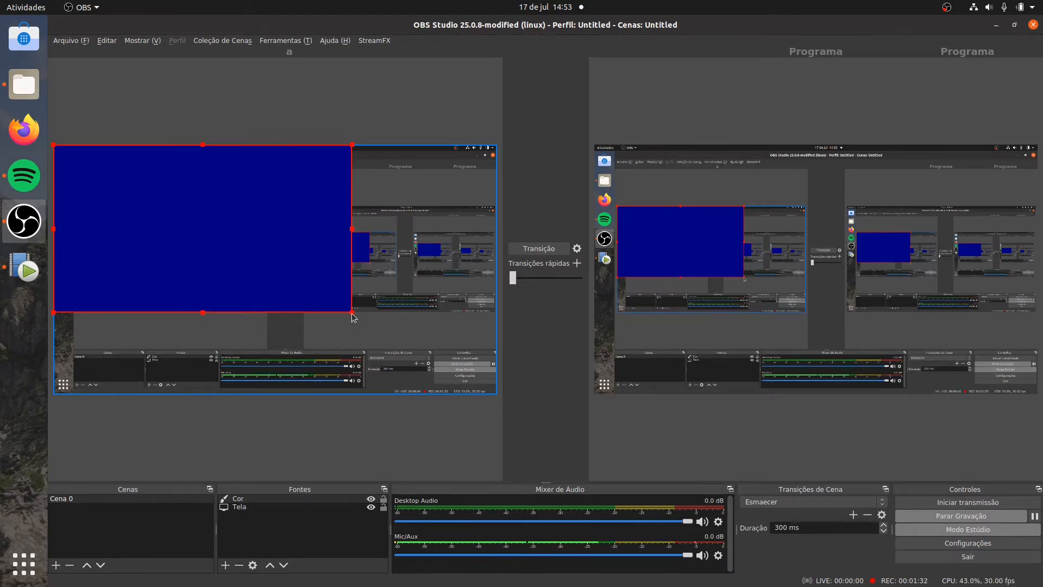
{"action": "left_click_drag", "start_coordinate": [352, 314], "coordinate": [498, 381]}
{"action": "left_click", "coordinate": [451, 445]}
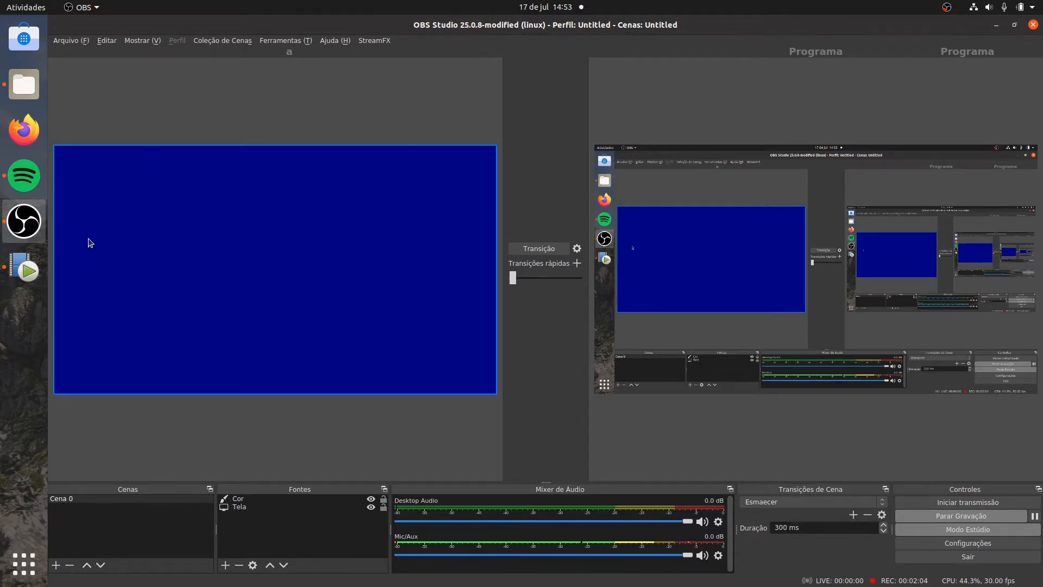
- Add a new V4L2 video capture device source named Webcam to the scene
{"action": "left_click", "coordinate": [225, 565]}
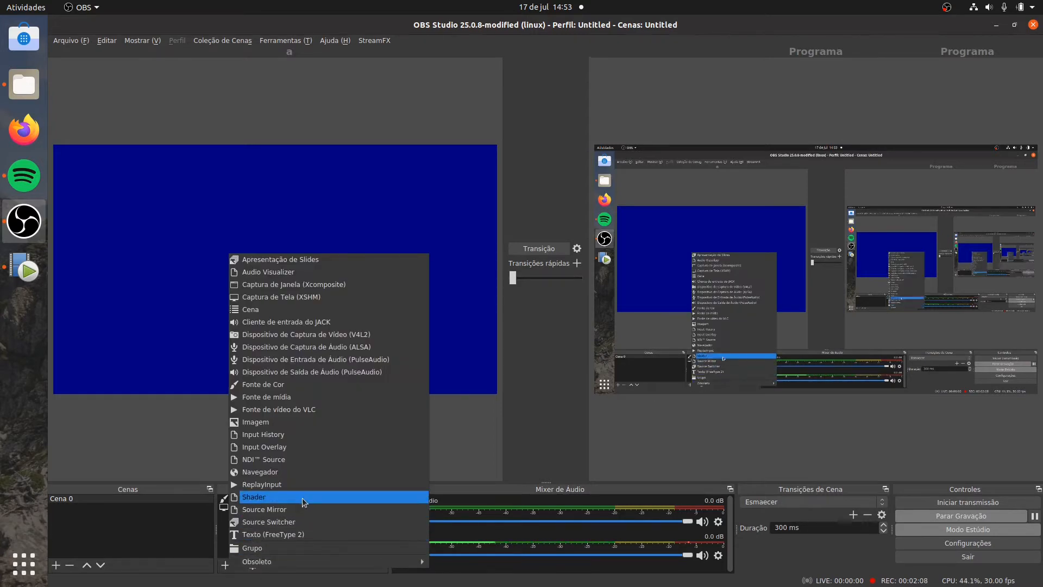
{"action": "left_click", "coordinate": [320, 334]}
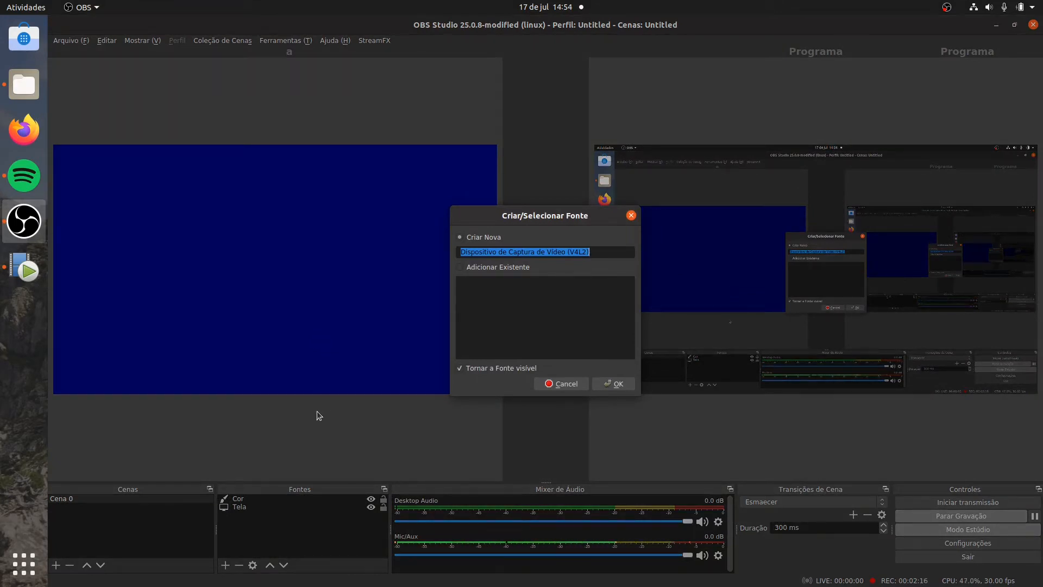
{"action": "type", "text": "Web"}
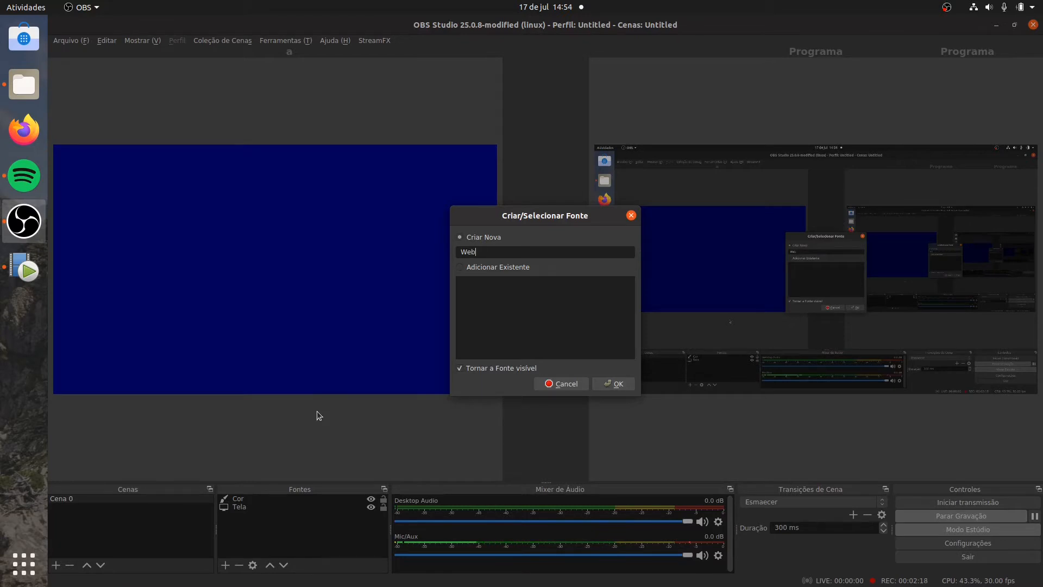
{"action": "type", "text": "cam"}
{"action": "left_click", "coordinate": [602, 386]}
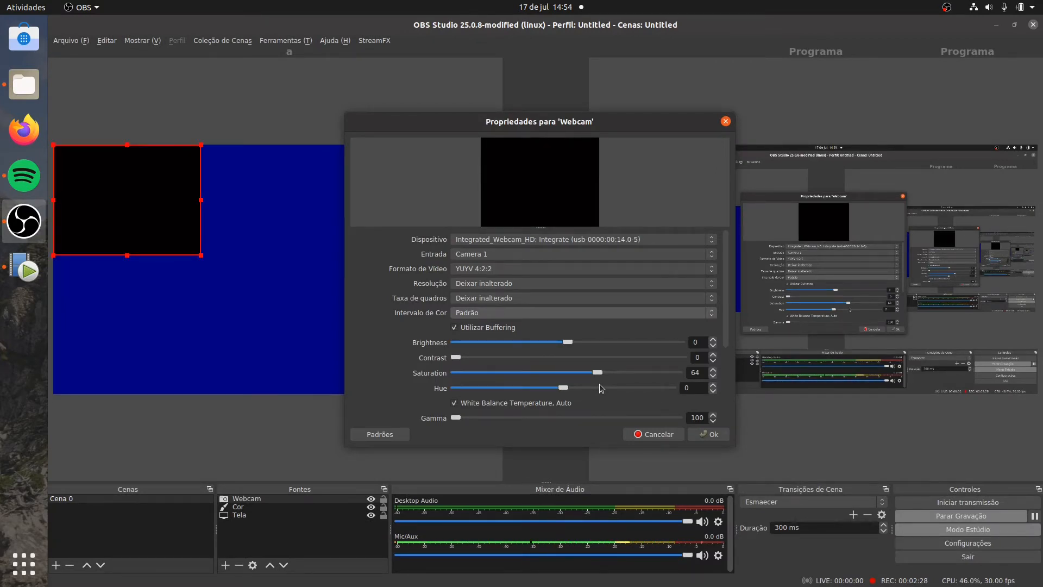
- Set the Webcam source's device to B525 HD Webcam and accept its properties
{"action": "left_click", "coordinate": [543, 240]}
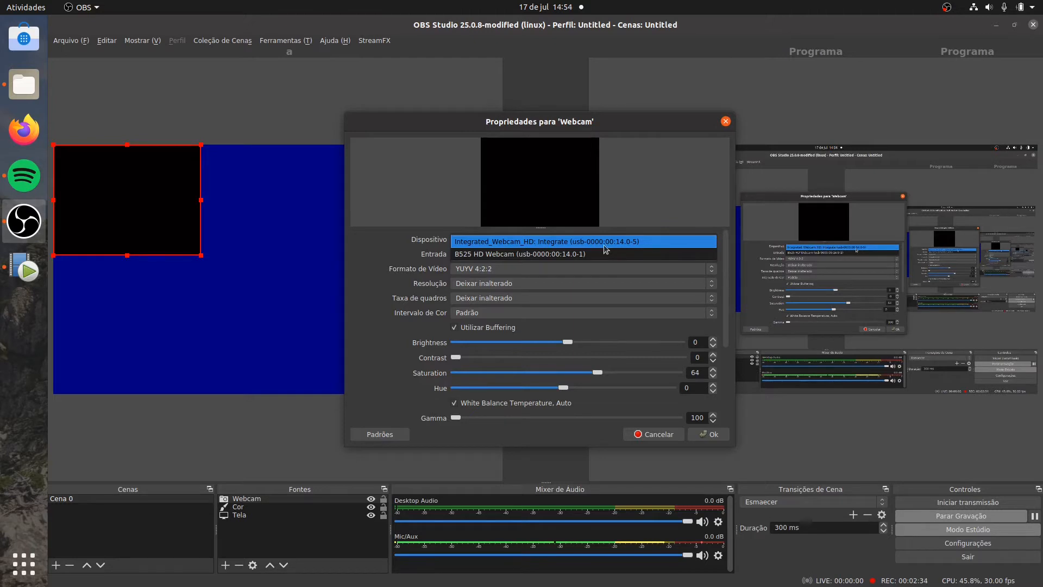
{"action": "left_click", "coordinate": [559, 254]}
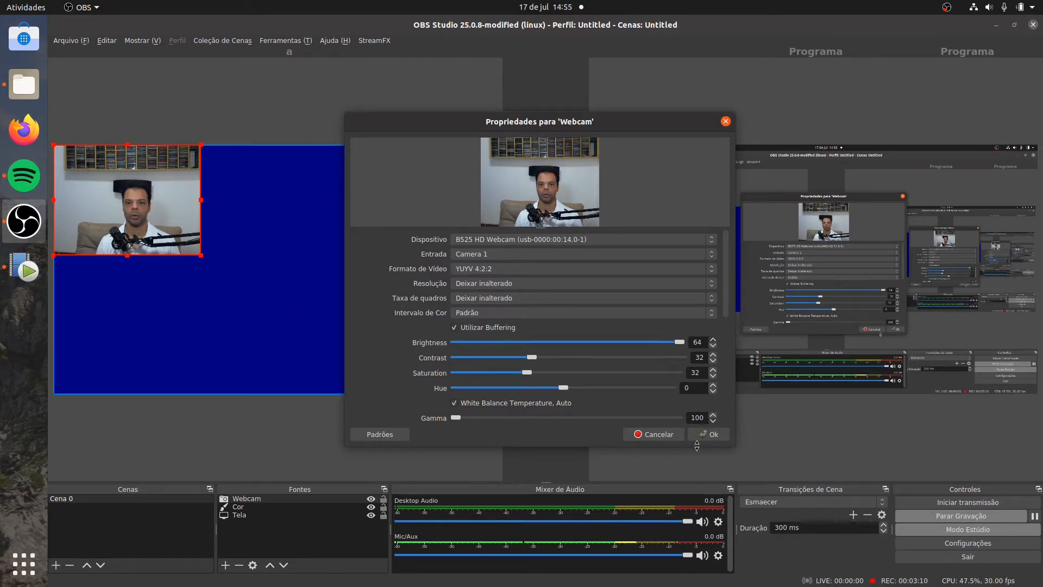
{"action": "left_click", "coordinate": [713, 436]}
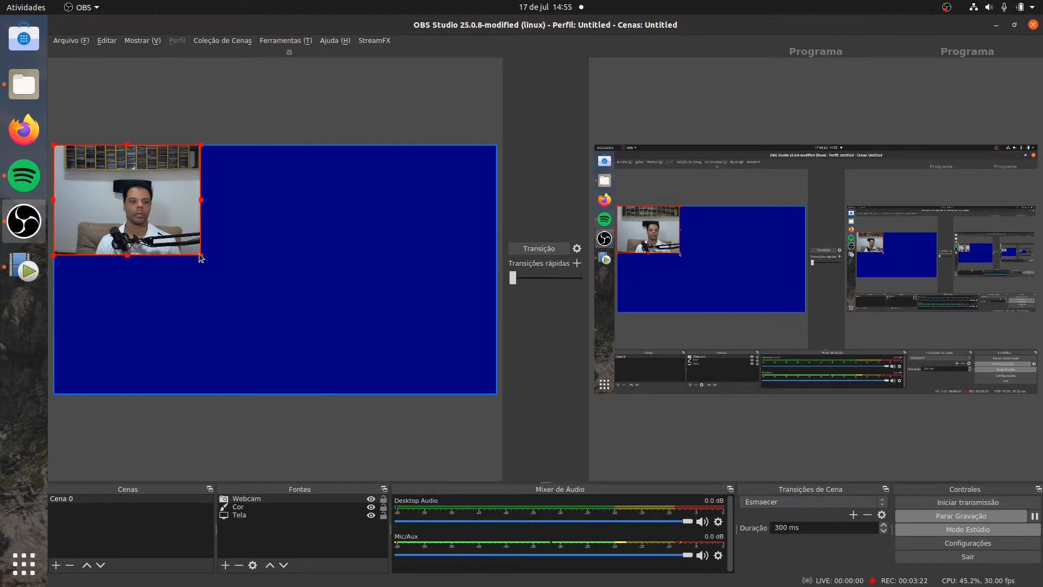
- Scale the webcam image down to about a fifth of the canvas width, keeping it in the canvas's upper-left corner
{"action": "left_click_drag", "start_coordinate": [201, 258], "coordinate": [151, 220]}
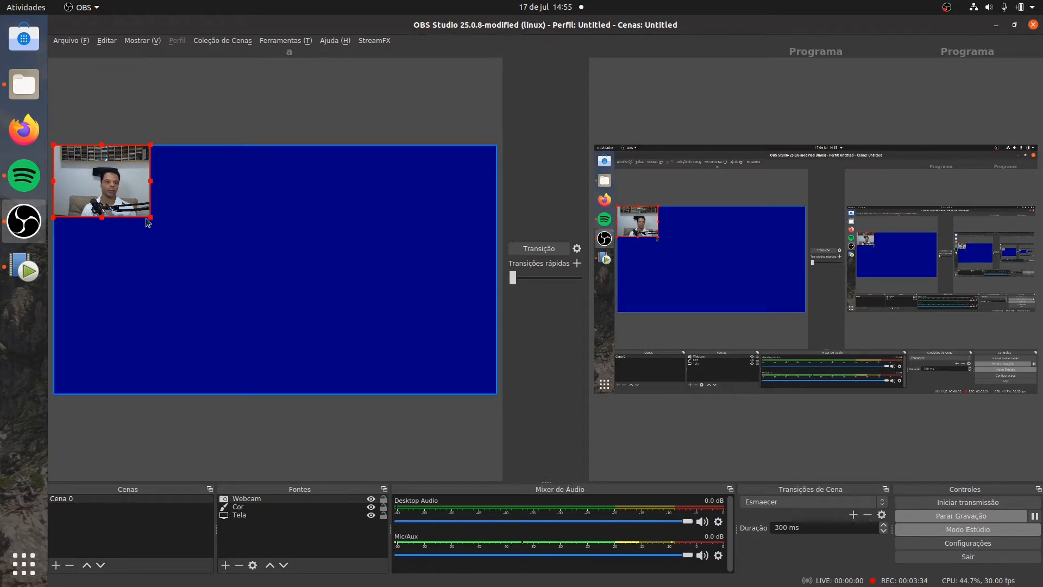
{"action": "left_click_drag", "start_coordinate": [151, 218], "coordinate": [149, 215]}
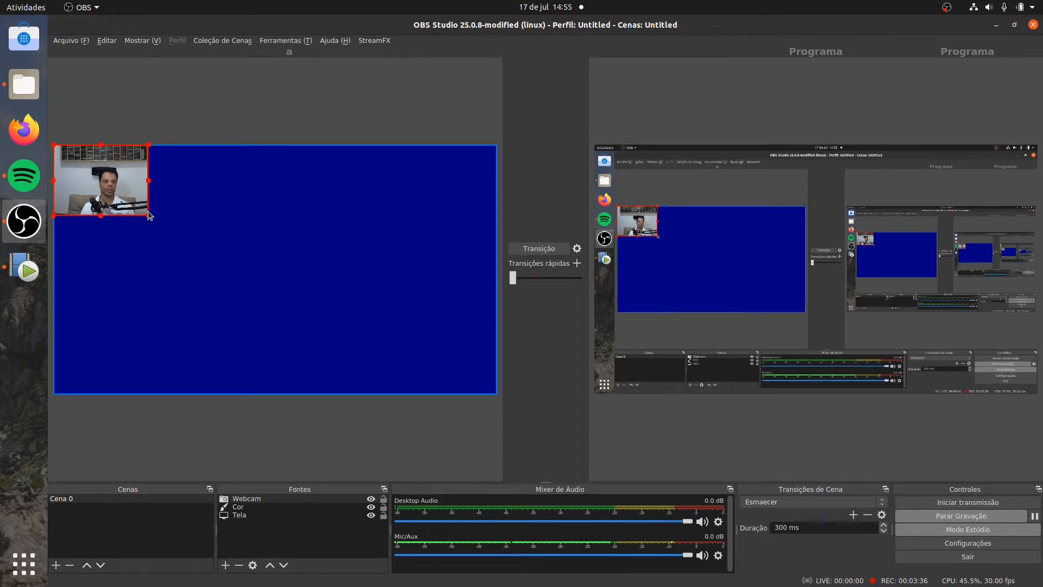
{"action": "left_click", "coordinate": [351, 250]}
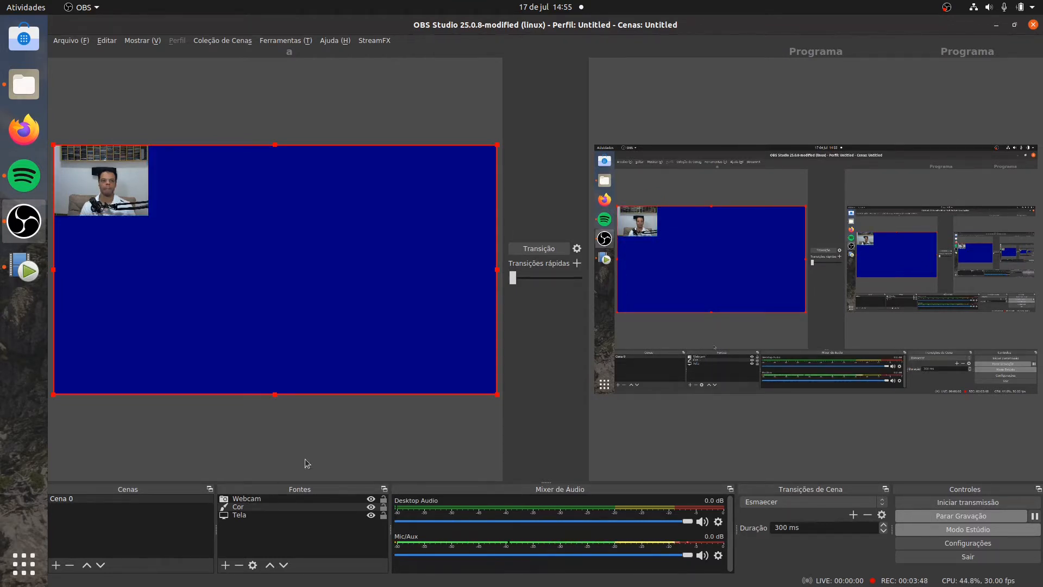
{"action": "left_click", "coordinate": [395, 115]}
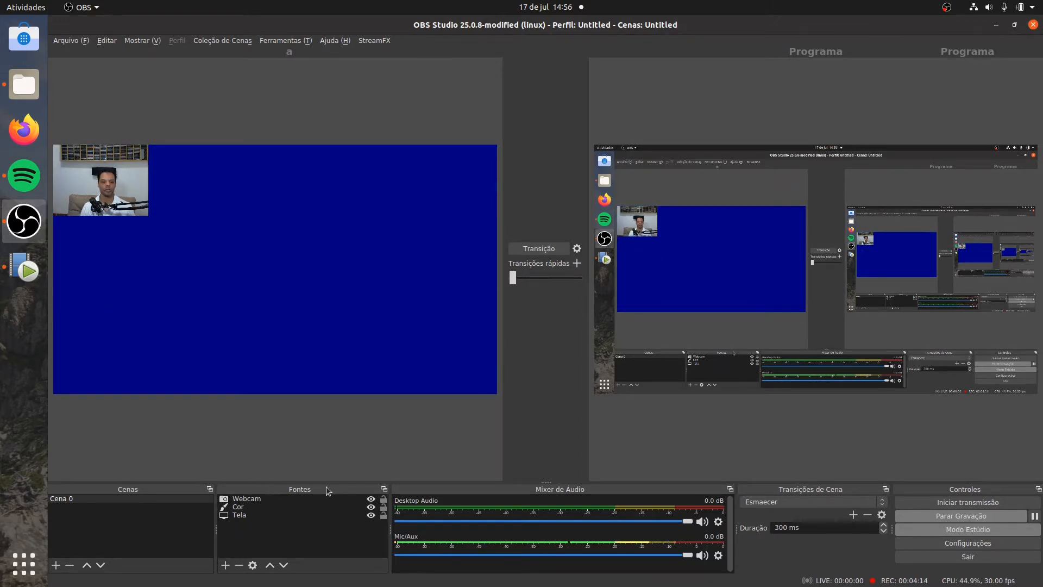
- Add a new image source named Logo to the scene
{"action": "left_click", "coordinate": [226, 565]}
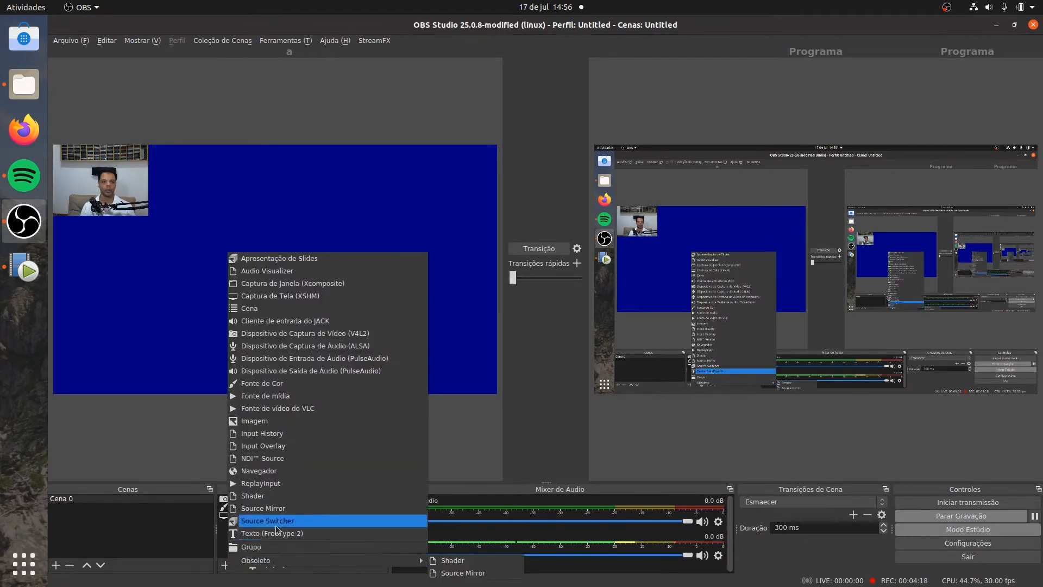
{"action": "left_click", "coordinate": [280, 422]}
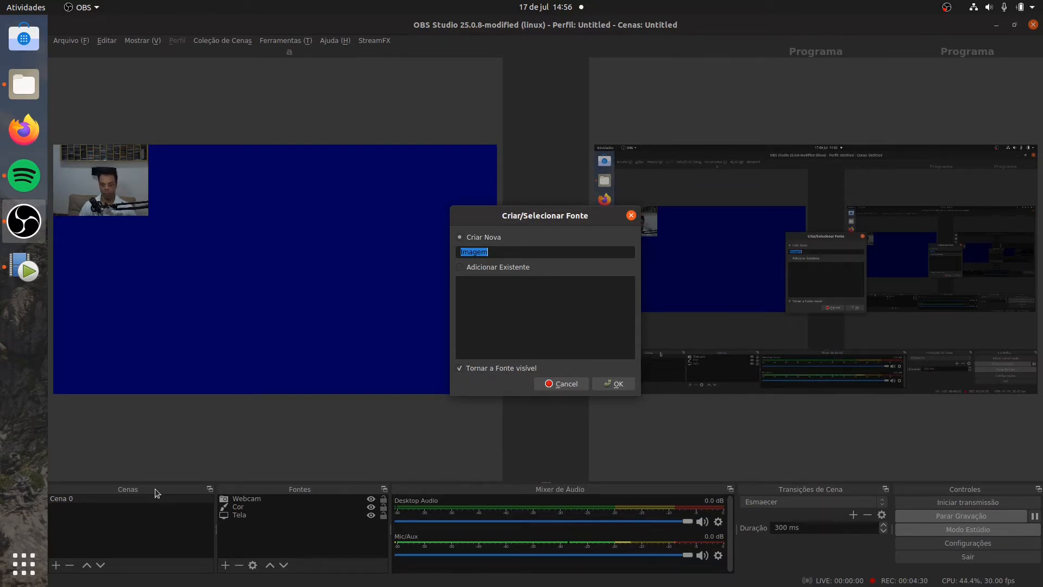
{"action": "type", "text": "Logo"}
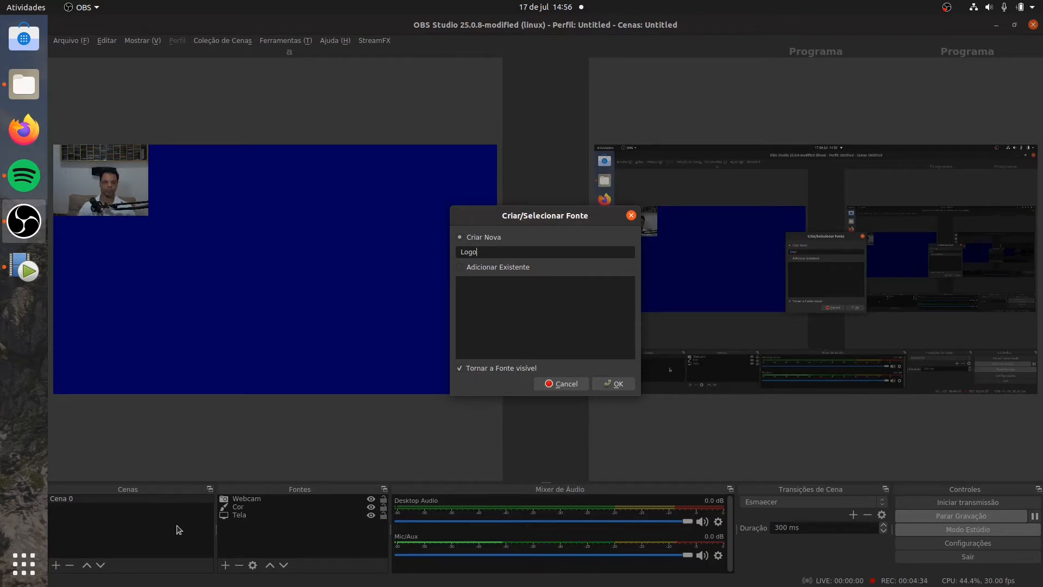
{"action": "left_click", "coordinate": [617, 385]}
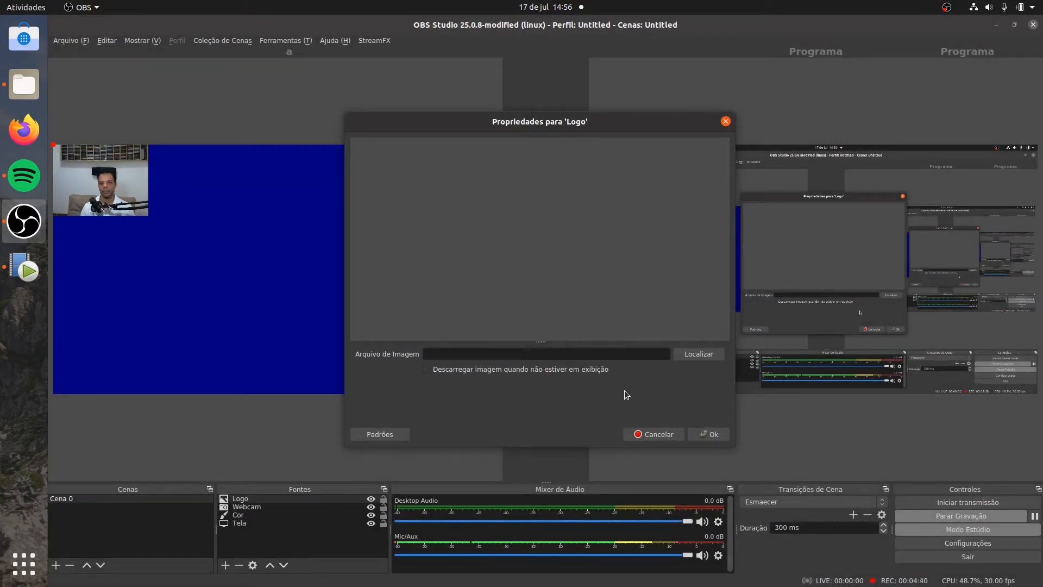
- Load logo_ufsc.png from the Vídeos/Curso3/obs folder as the Logo source's image file
{"action": "left_click", "coordinate": [691, 356]}
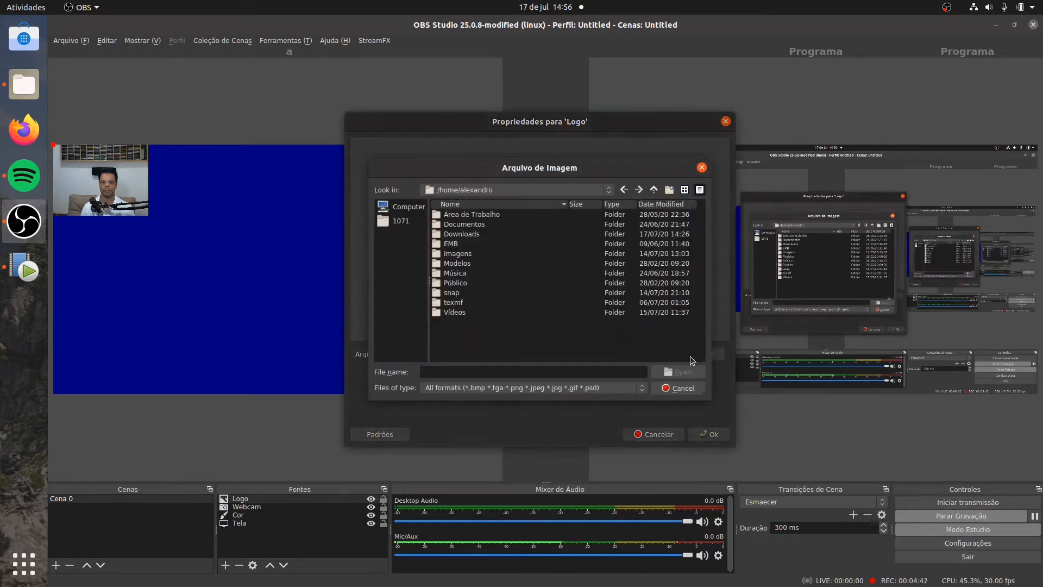
{"action": "double_click", "coordinate": [461, 313]}
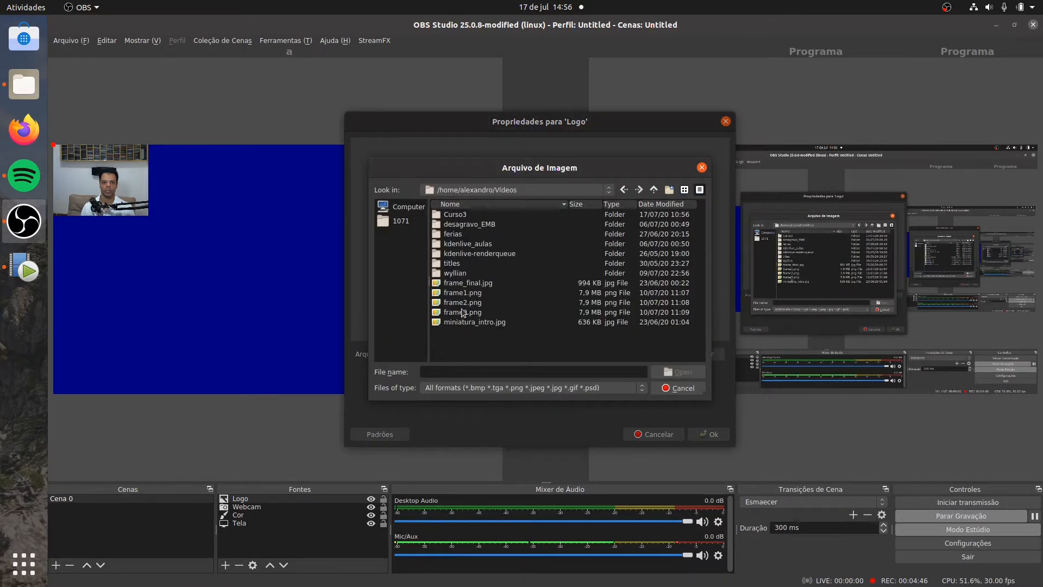
{"action": "double_click", "coordinate": [459, 216]}
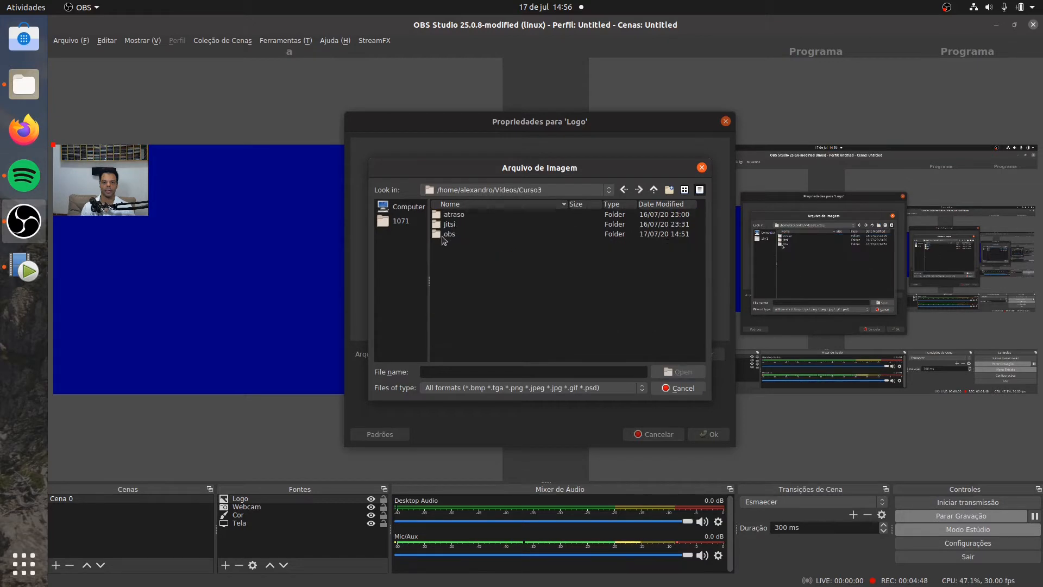
{"action": "left_click", "coordinate": [446, 235]}
{"action": "double_click", "coordinate": [446, 236]}
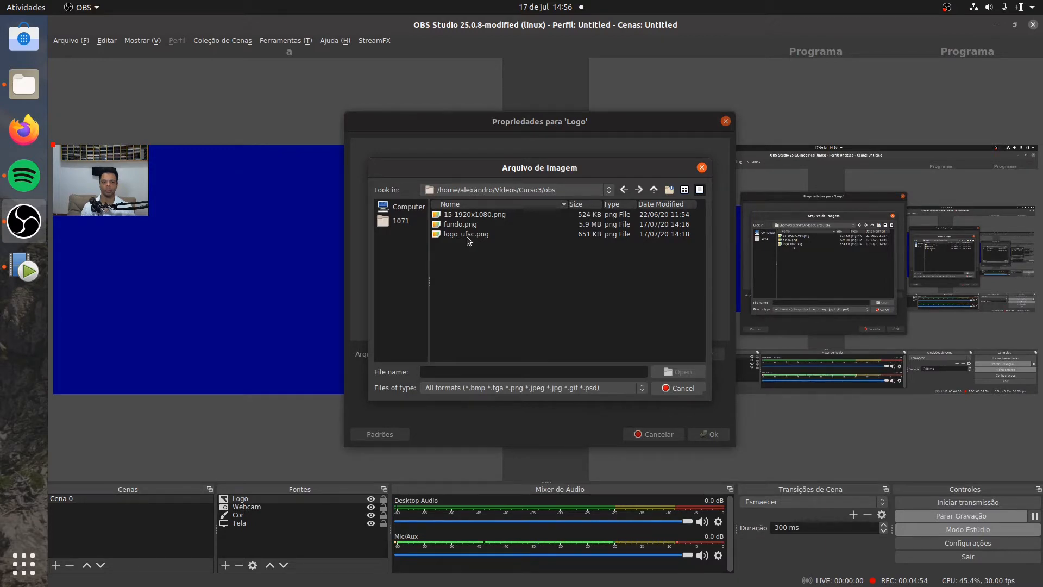
{"action": "left_click", "coordinate": [467, 236]}
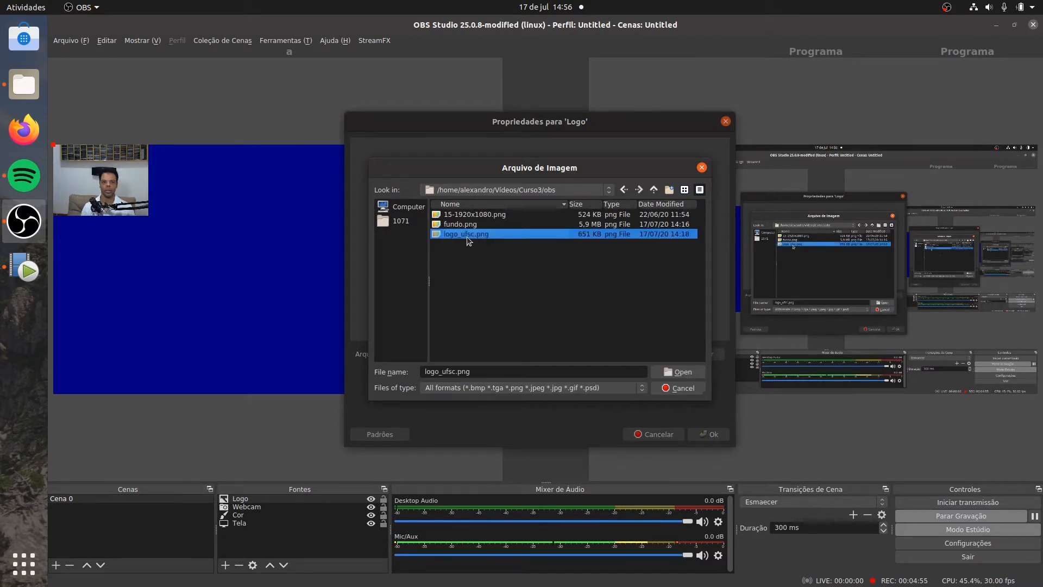
{"action": "left_click", "coordinate": [681, 373]}
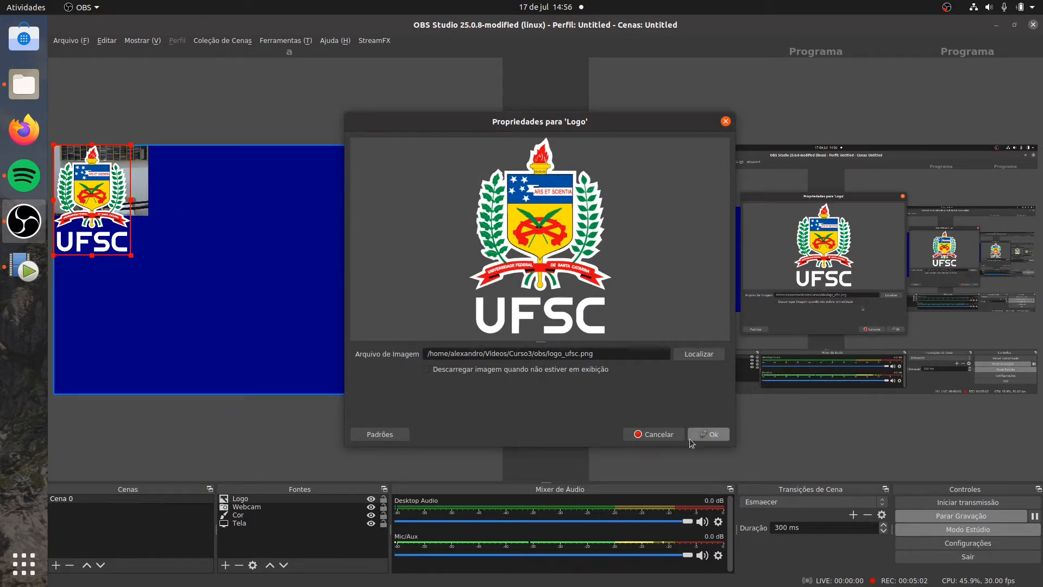
- Accept the Logo image, then place it just below the webcam image, scaled down to about a third of the webcam's width
{"action": "left_click", "coordinate": [711, 435]}
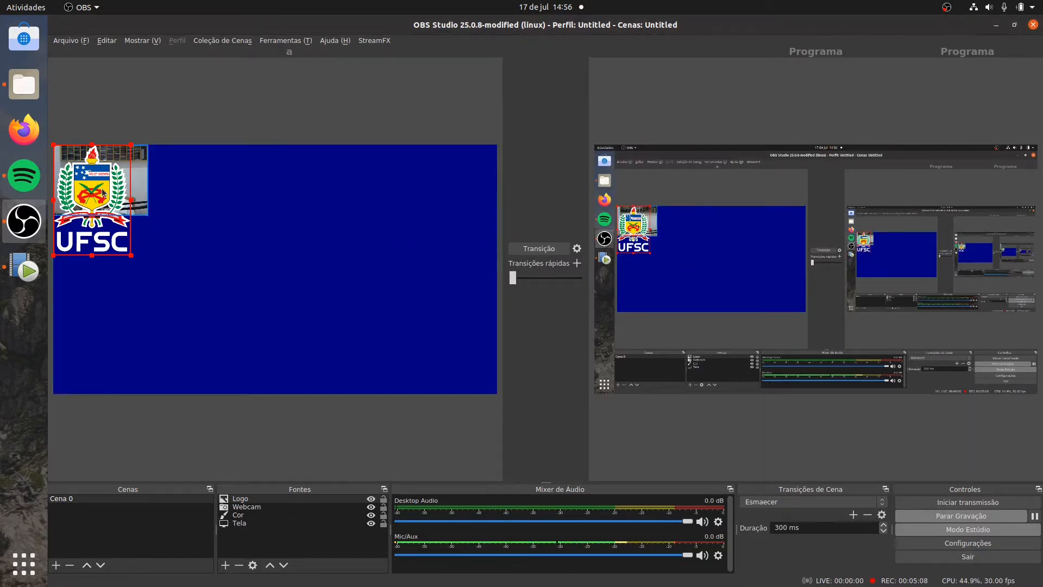
{"action": "left_click_drag", "start_coordinate": [103, 192], "coordinate": [113, 259]}
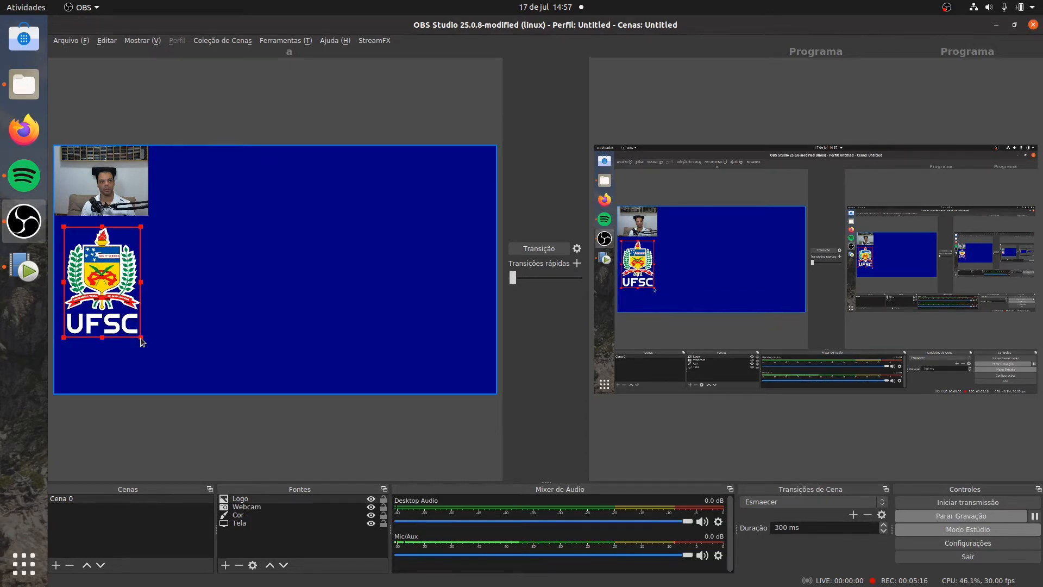
{"action": "left_click_drag", "start_coordinate": [141, 340], "coordinate": [99, 251]}
{"action": "left_click", "coordinate": [196, 270]}
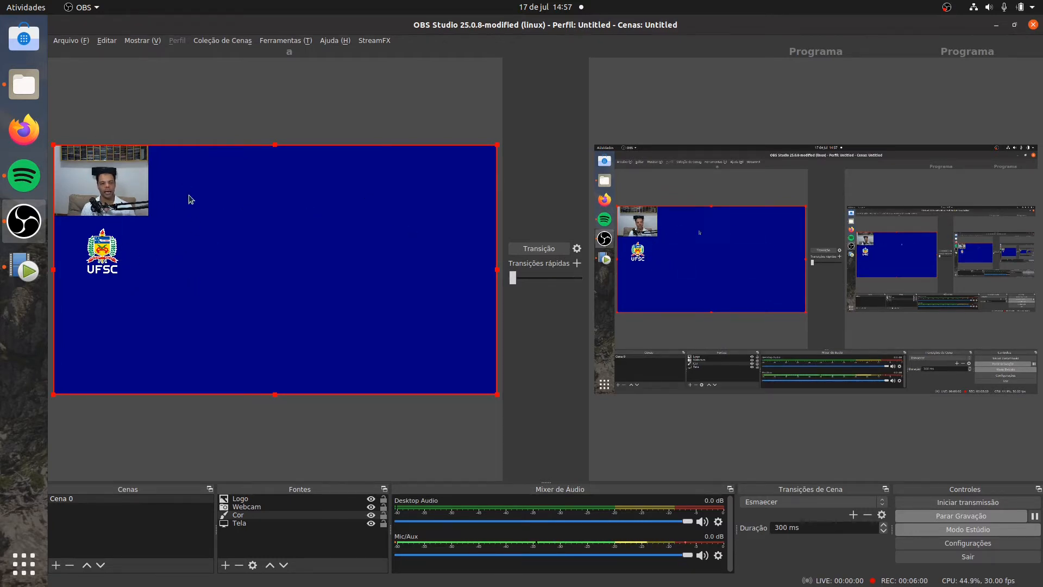
{"action": "left_click", "coordinate": [104, 189]}
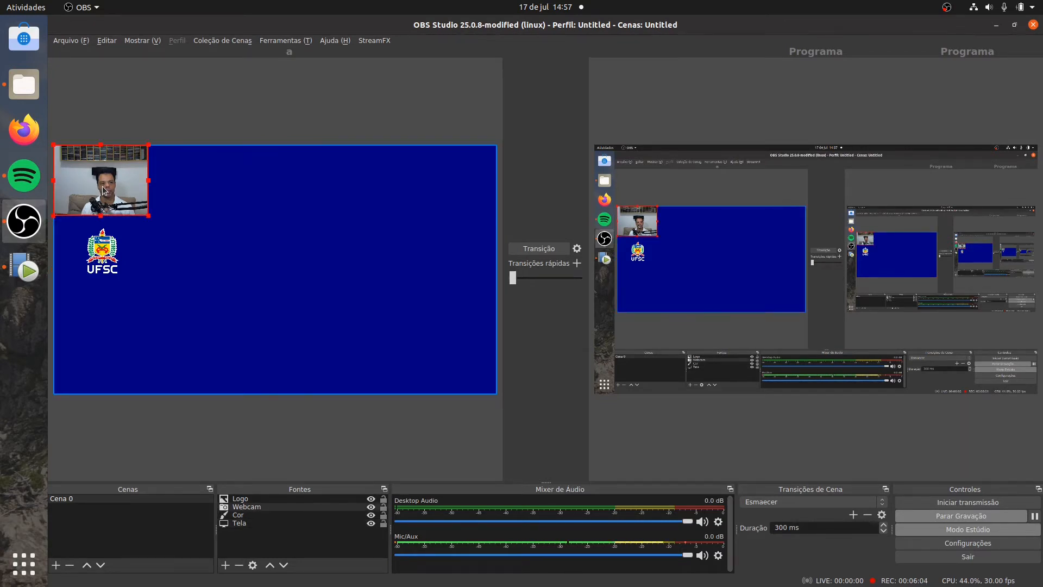
{"action": "mouse_move", "coordinate": [103, 189]}
{"action": "left_mouse_down"}
{"action": "mouse_move", "coordinate": [209, 197]}
{"action": "mouse_move", "coordinate": [120, 201]}
{"action": "mouse_move", "coordinate": [103, 190]}
{"action": "left_mouse_up"}
{"action": "left_click", "coordinate": [93, 254]}
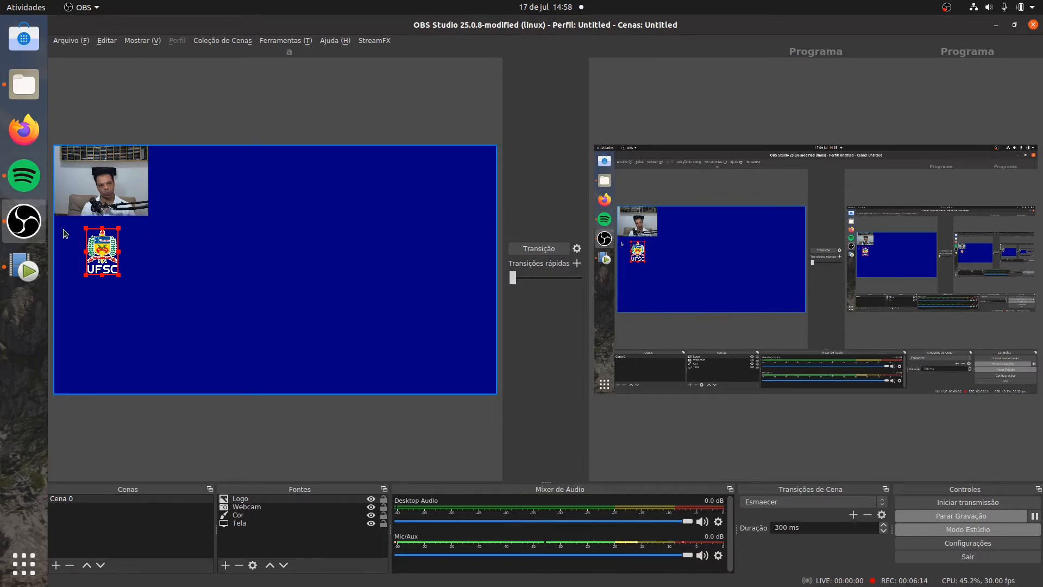
{"action": "left_click", "coordinate": [356, 269]}
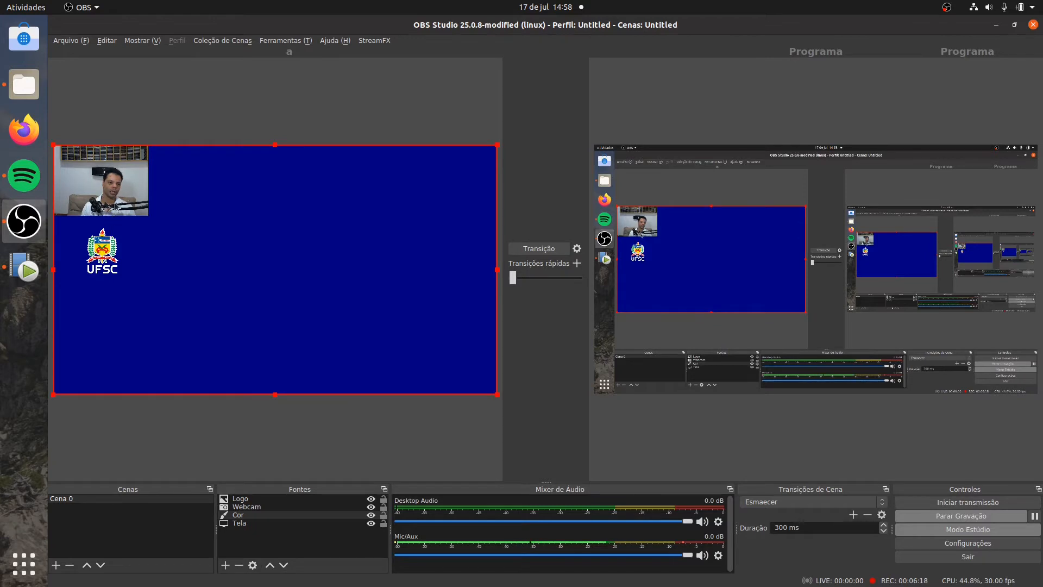
- Move the UFSC logo slightly lower beneath the webcam image
{"action": "left_click", "coordinate": [104, 252]}
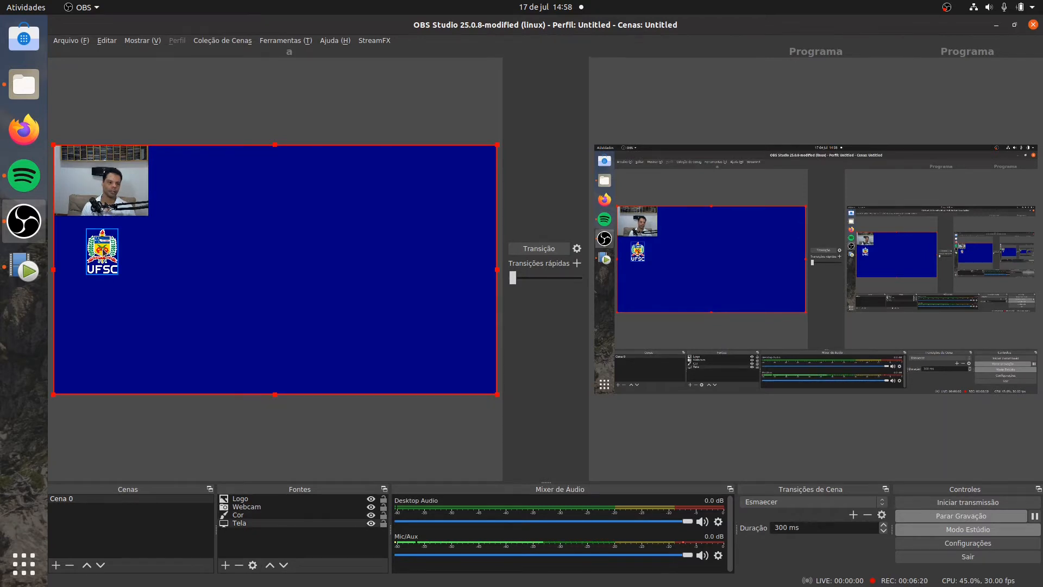
{"action": "left_click", "coordinate": [103, 249]}
{"action": "left_click_drag", "start_coordinate": [102, 249], "coordinate": [104, 253]}
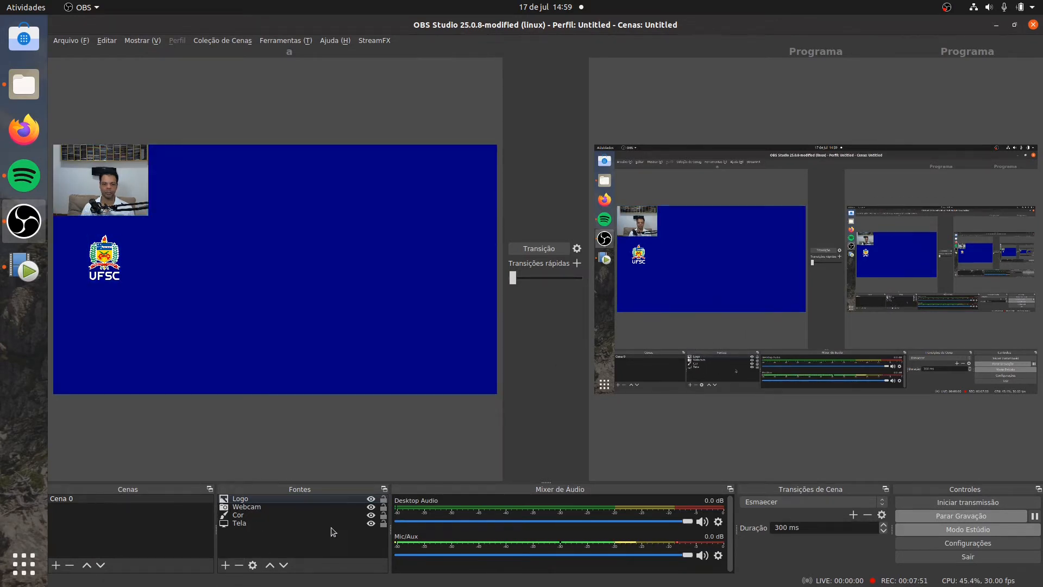
- Add a new Texto (FreeType 2) source to the scene
{"action": "left_click", "coordinate": [226, 565]}
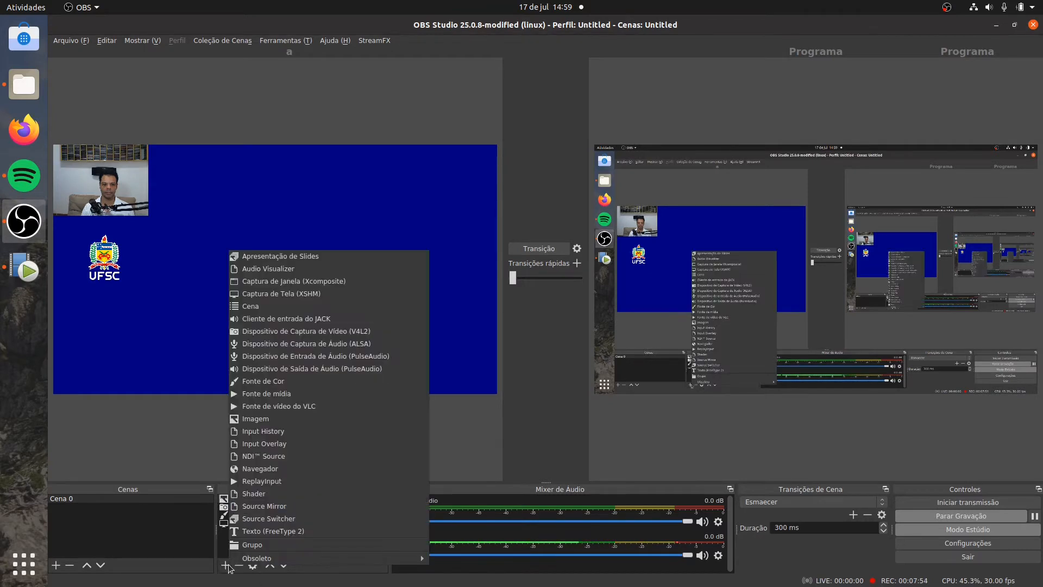
{"action": "left_click", "coordinate": [282, 532]}
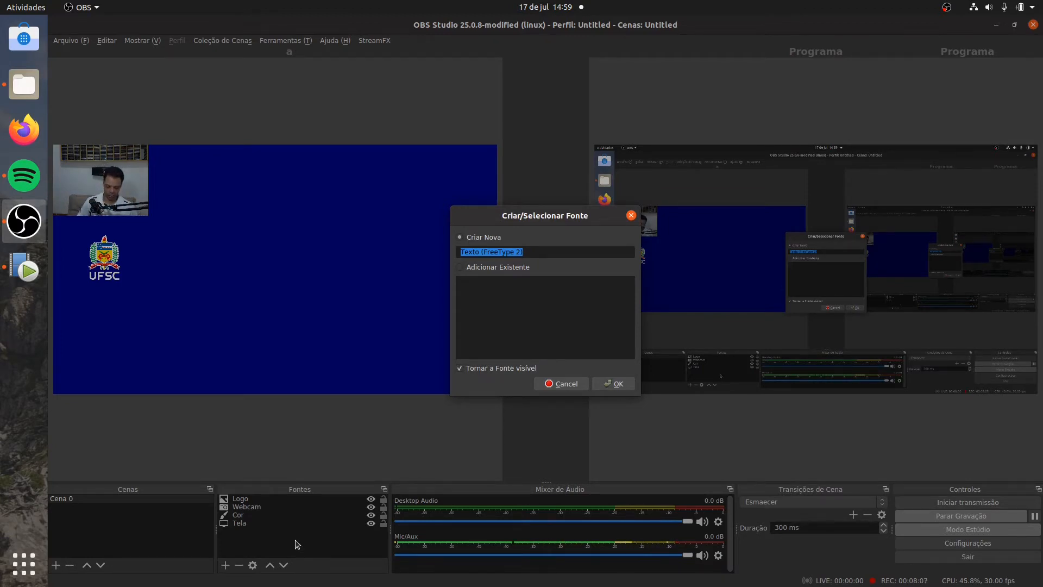
{"action": "type", "text": "Titu"}
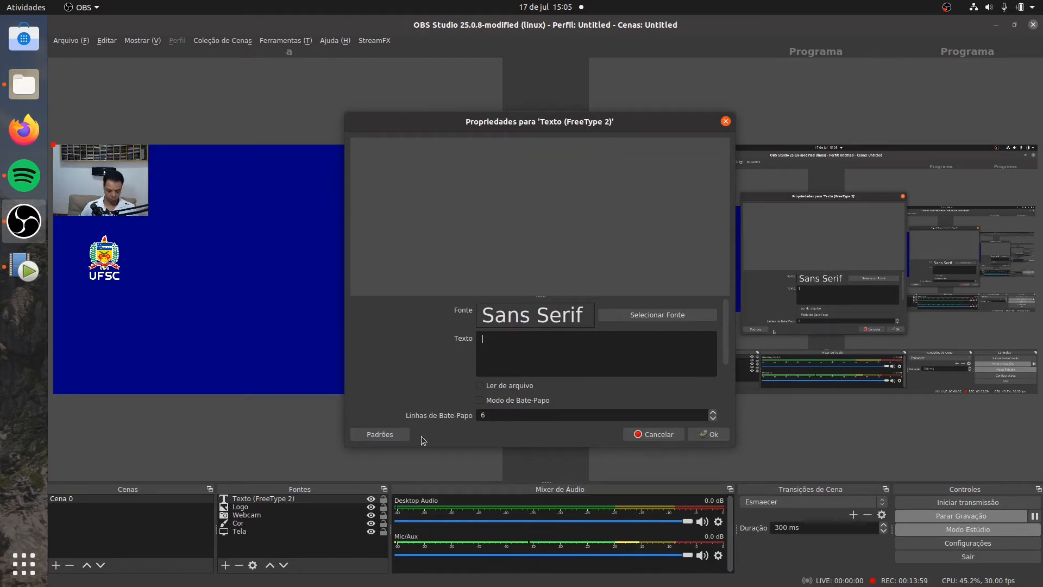
- Enter "Receita de Bolo" and, on a second line, "Videoaulas no OBS-Studio" as the text source's content
{"action": "type", "text": "Rec"}
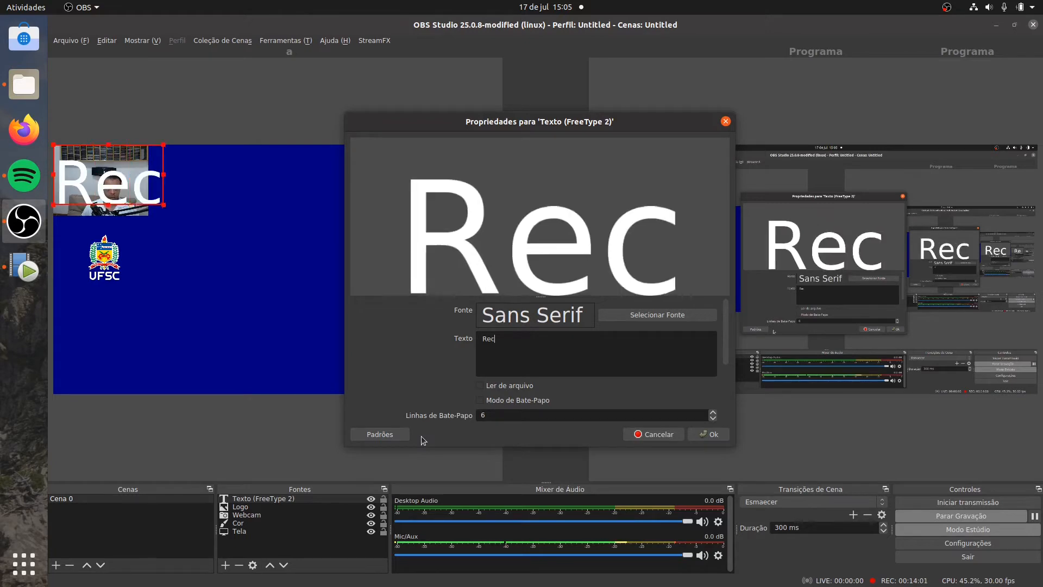
{"action": "type", "text": "eita dd"}
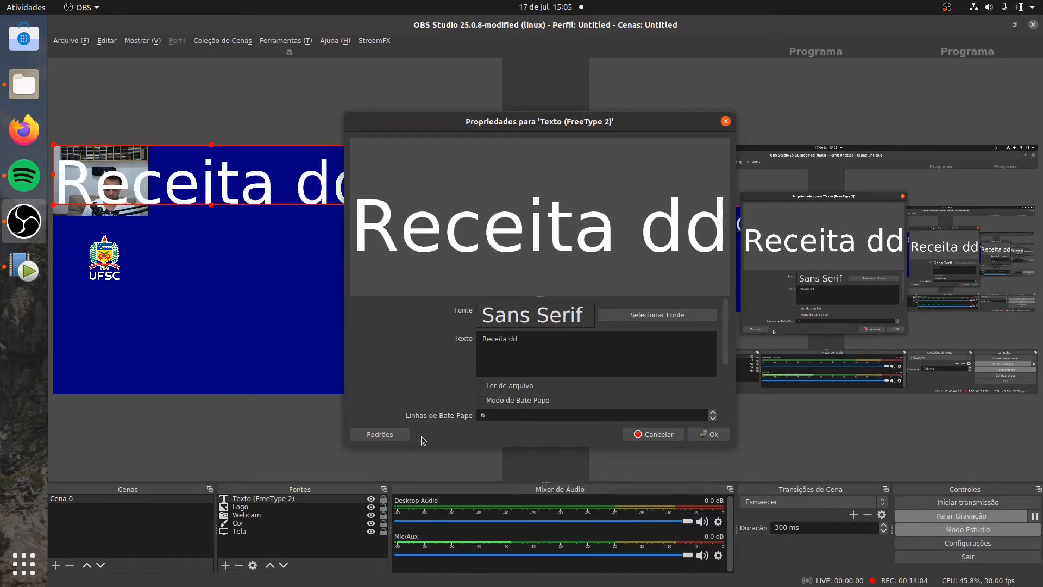
{"action": "key", "text": "BackSpace"}
{"action": "type", "text": "e"}
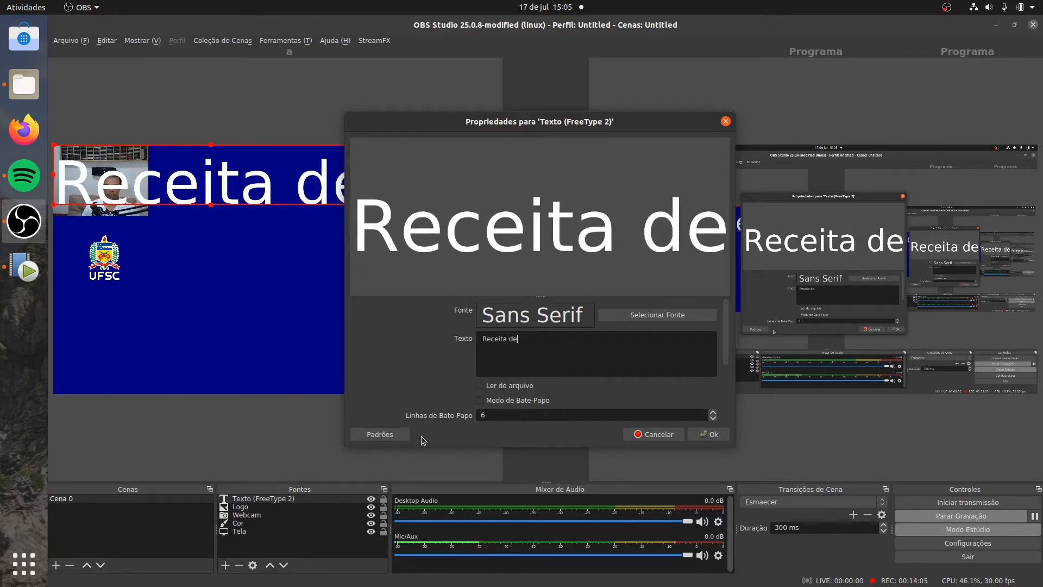
{"action": "type", "text": " Bolo"}
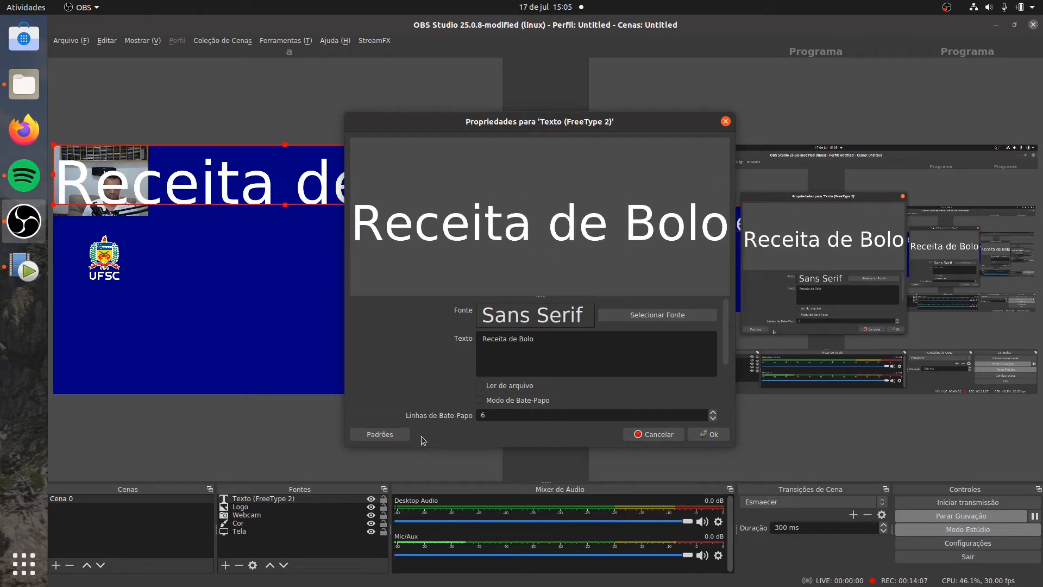
{"action": "key", "text": "Return"}
{"action": "type", "text": "Videoaulas"}
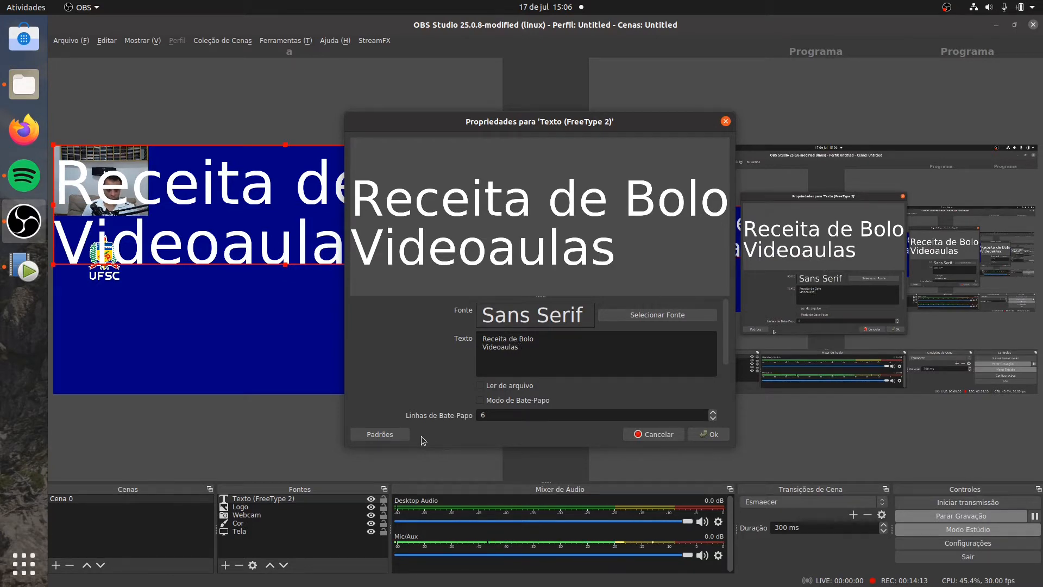
{"action": "type", "text": " no OBS"}
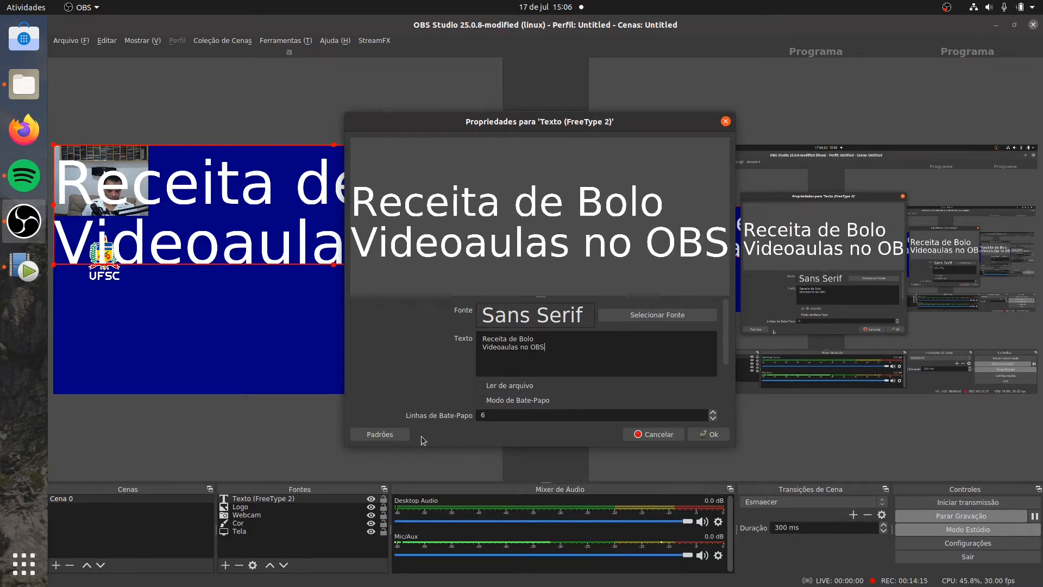
{"action": "type", "text": "-Studio"}
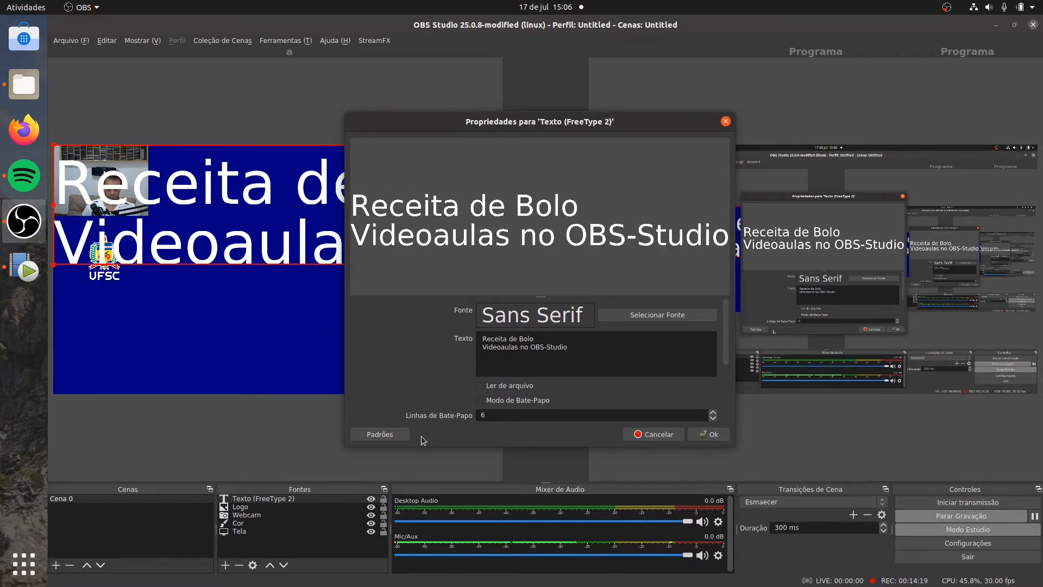
- Add the professor's name with the title "Prof." after a blank line, and indent that line with leading spaces
{"action": "key", "text": "Return"}
{"action": "key", "text": "Return"}
{"action": "type", "text": "Prof."}
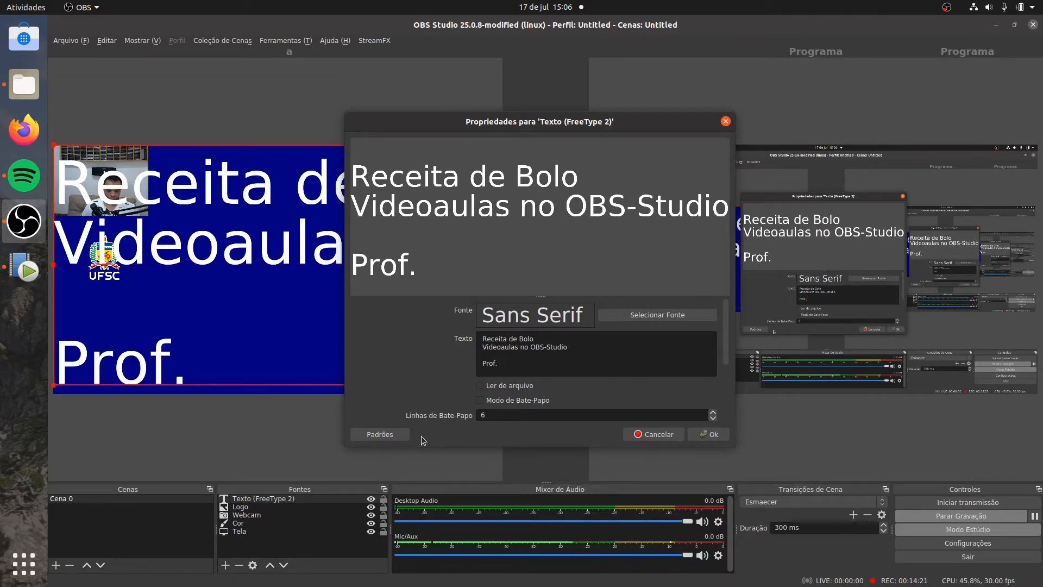
{"action": "type", "text": " Alexandro"}
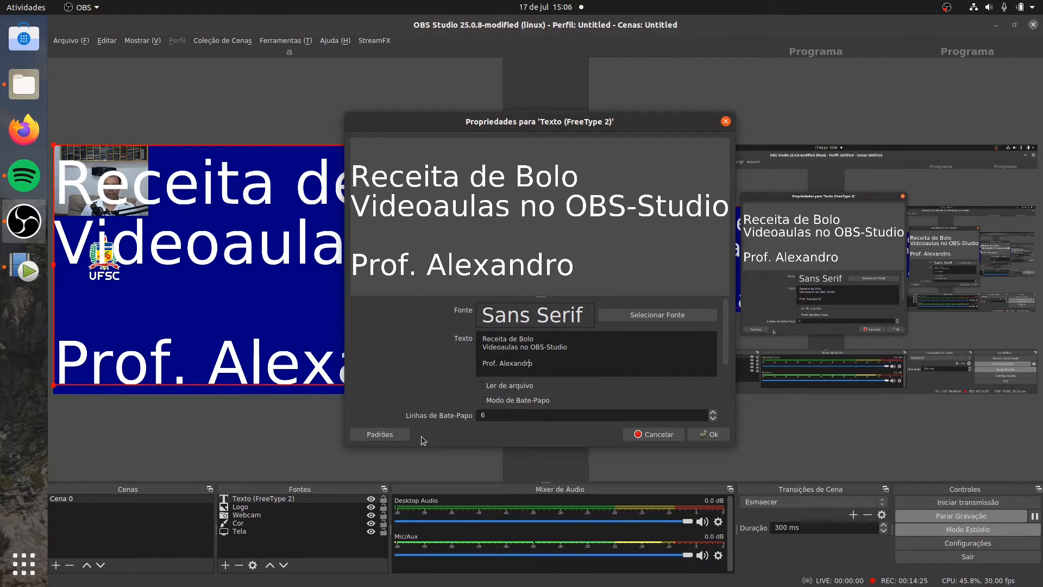
{"action": "key", "text": "Left"}
{"action": "key", "text": "Left"}
{"action": "key", "text": "Left"}
{"action": "key", "text": "Left"}
{"action": "key", "text": "Left"}
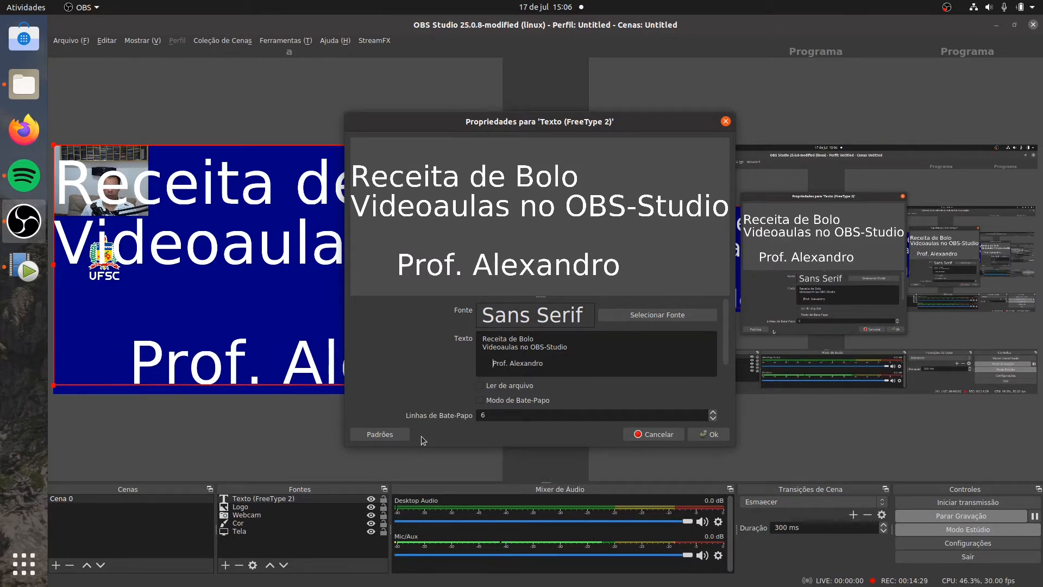
- Indent the "Receita de Bolo" line with leading spaces and insert a blank line beneath it
{"action": "key", "text": "Up"}
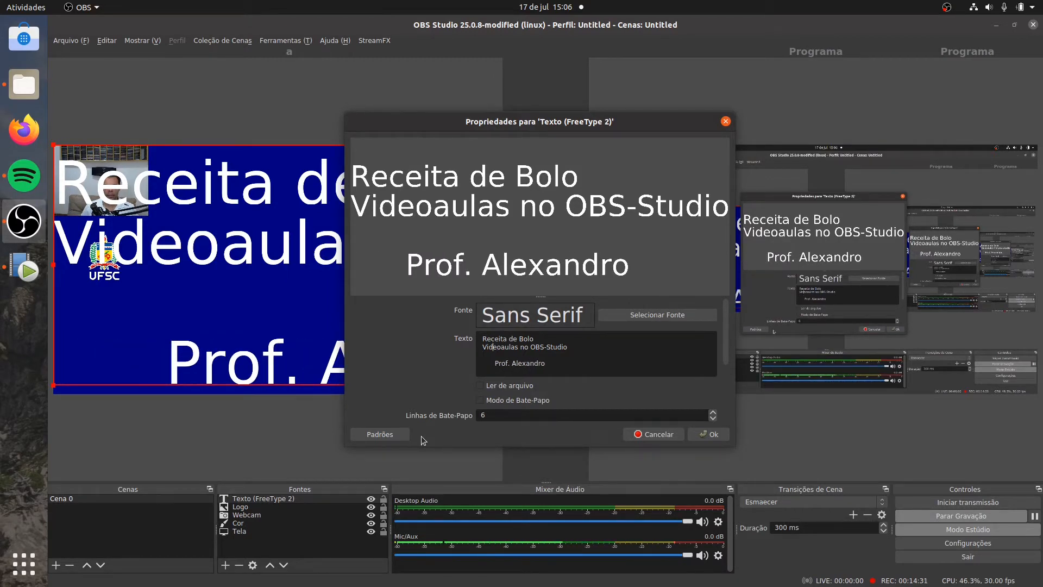
{"action": "key", "text": "Up"}
{"action": "key", "text": "Home"}
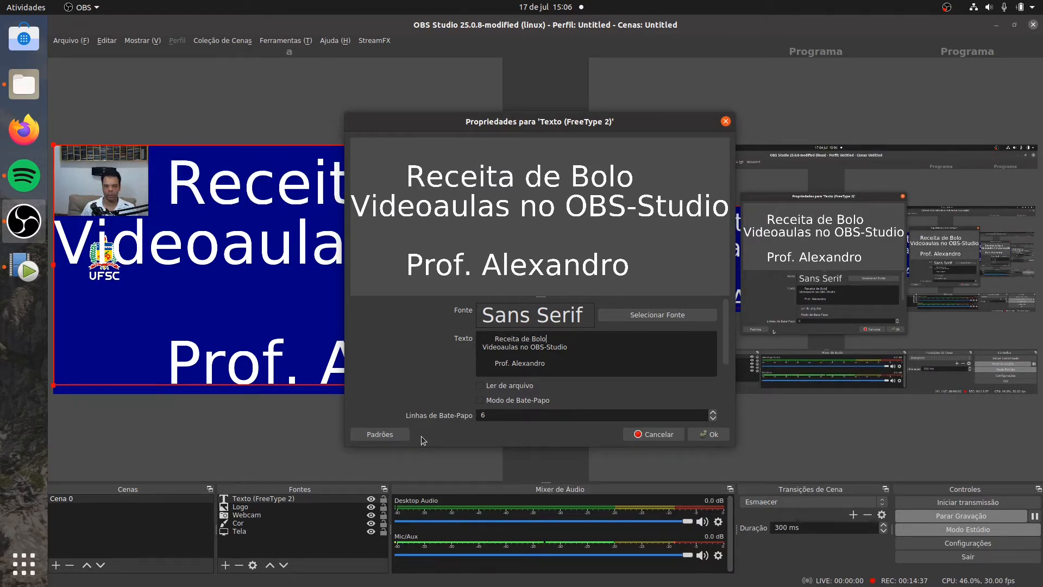
{"action": "key", "text": "Return"}
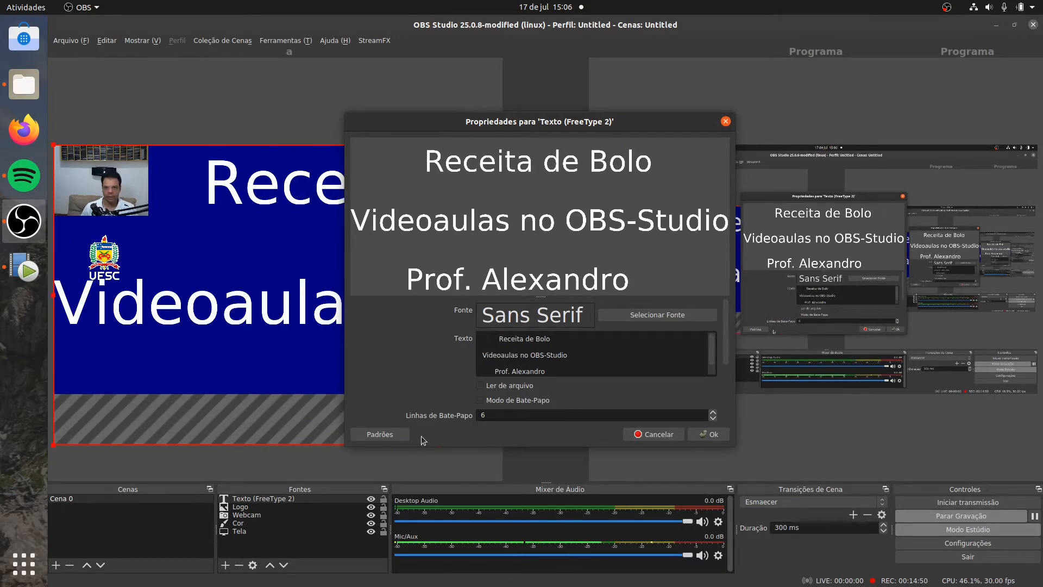
- Indent the professor's name line further so it starts level with "Receita de Bolo"
{"action": "key", "text": "Down"}
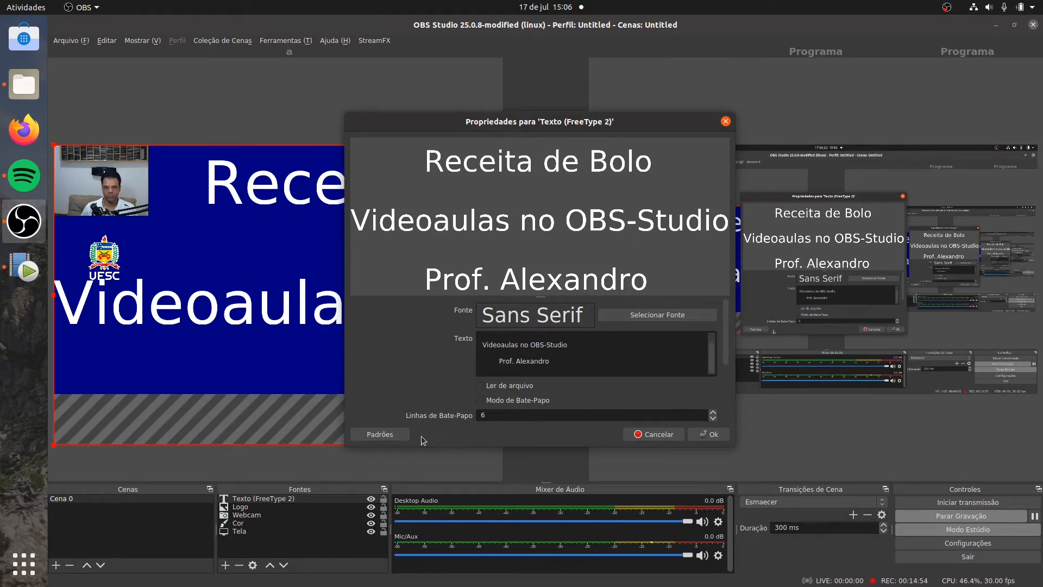
{"action": "key", "text": "Up"}
{"action": "key", "text": "Up"}
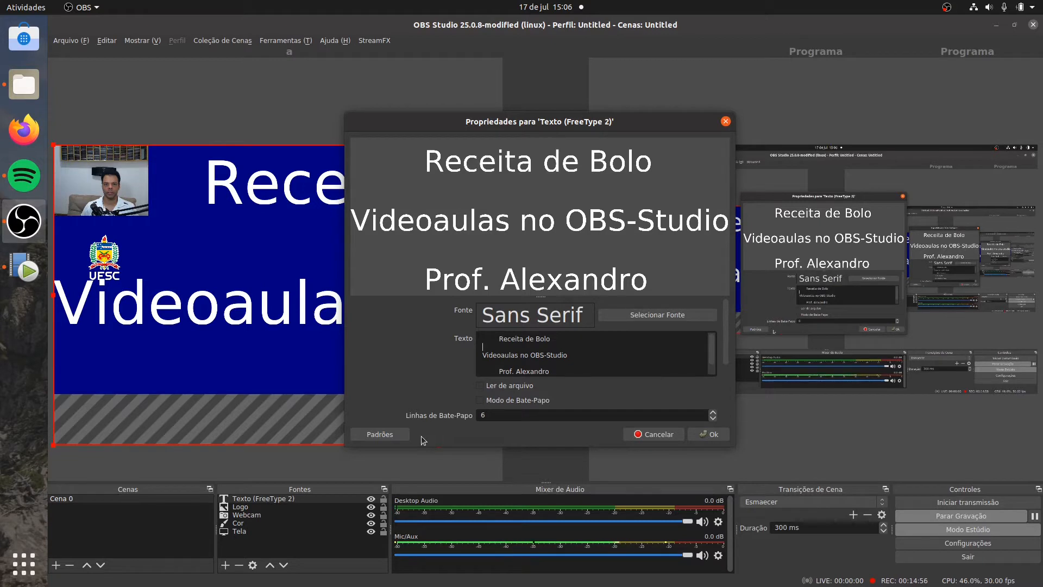
{"action": "key", "text": "Down"}
{"action": "key", "text": "Down"}
{"action": "key", "text": "Down"}
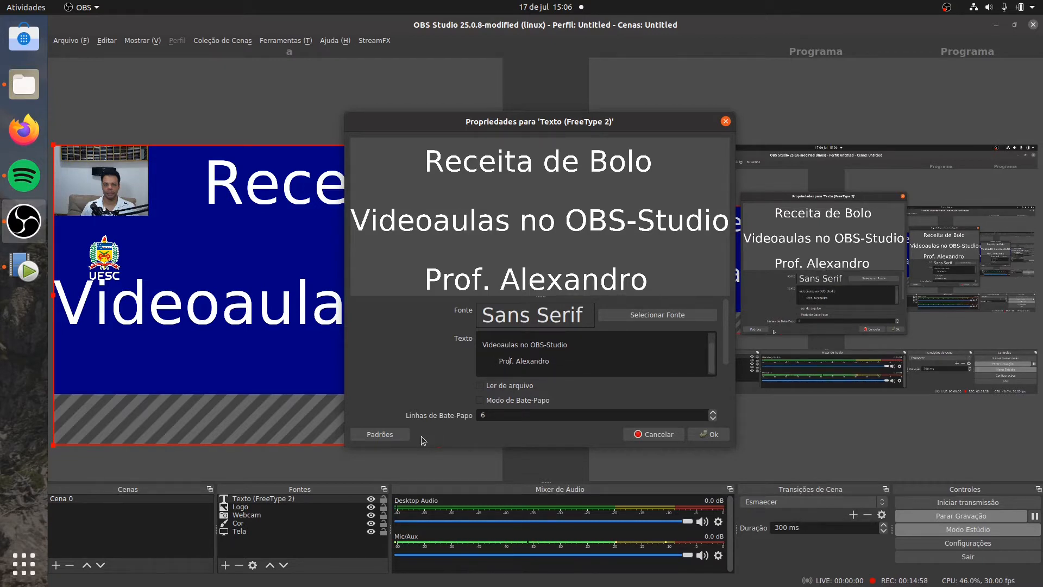
{"action": "key", "text": "Right"}
- Set the text font's writing system to Latin, keeping Sans Serif Normal at size 256
{"action": "left_click", "coordinate": [636, 315]}
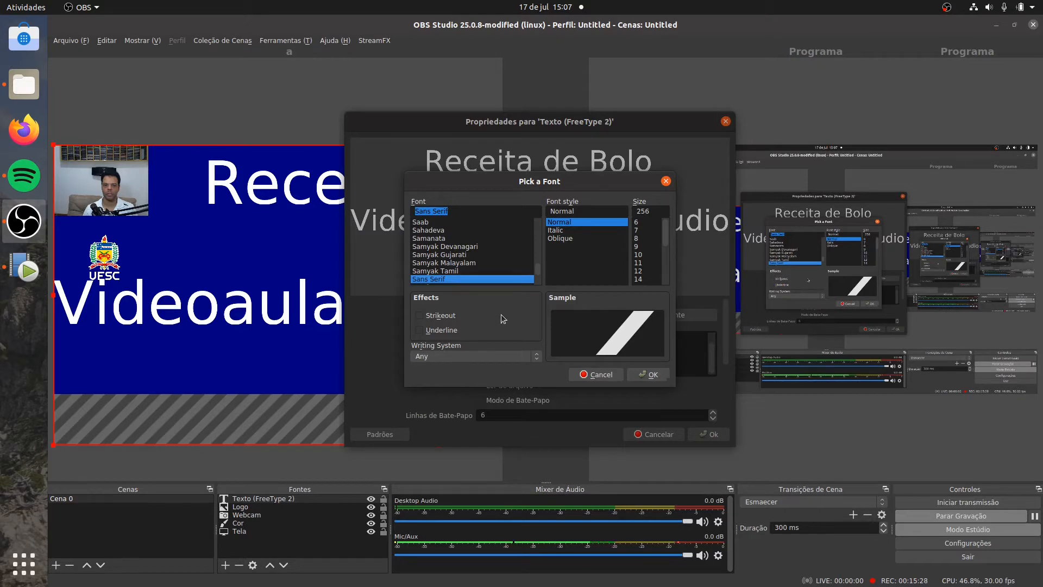
{"action": "left_click", "coordinate": [506, 356]}
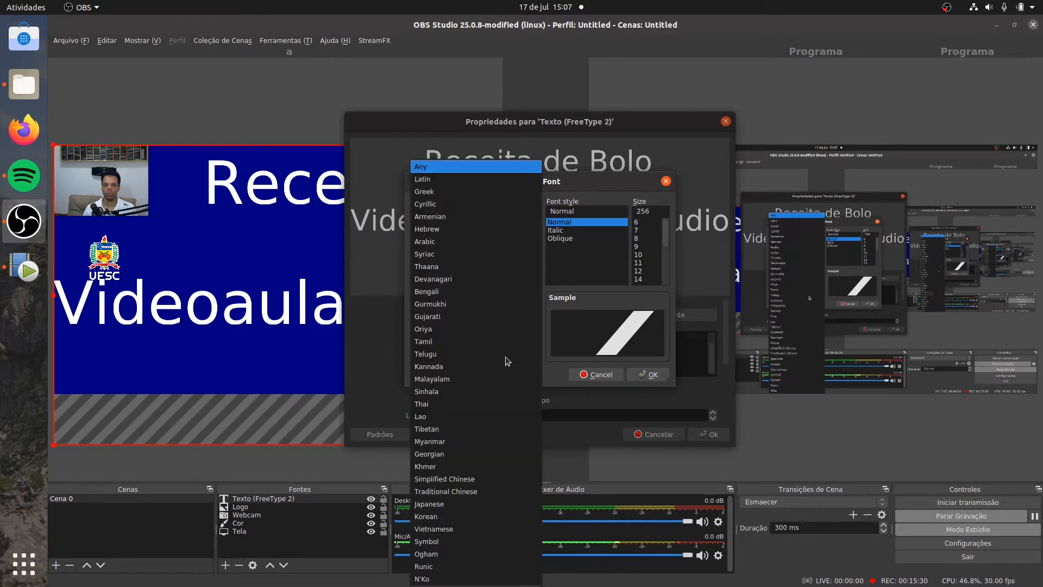
{"action": "left_click", "coordinate": [458, 181]}
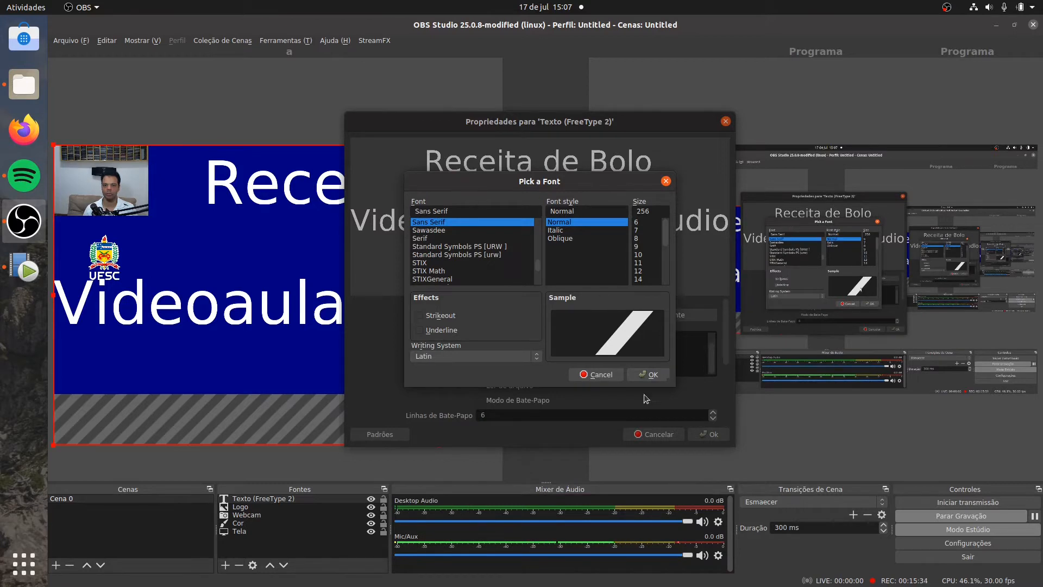
{"action": "left_click", "coordinate": [638, 371]}
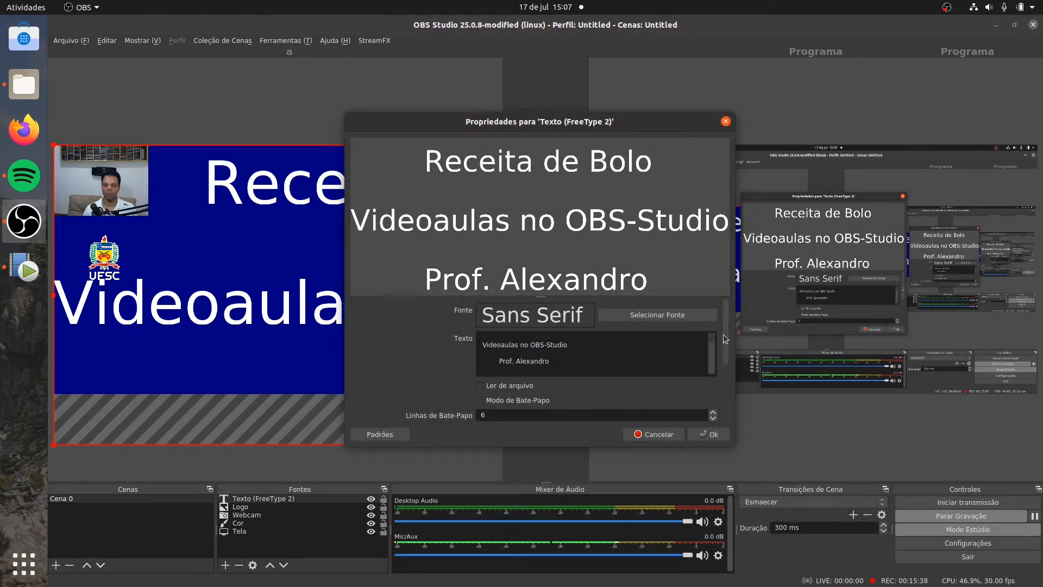
- Review the text source's remaining color, outline, shadow and width options and accept its properties
{"action": "left_click_drag", "start_coordinate": [726, 333], "coordinate": [723, 352]}
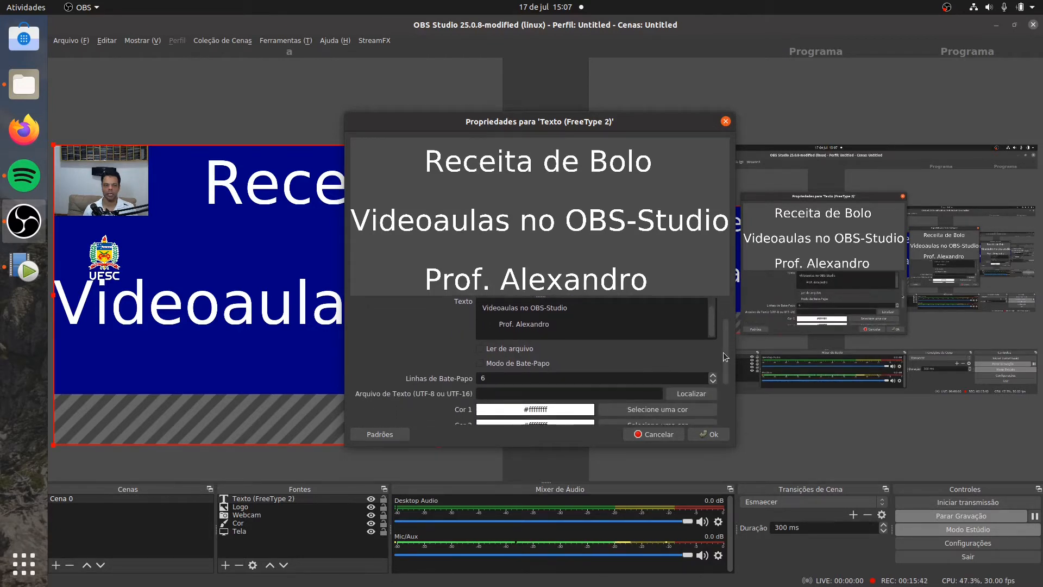
{"action": "left_click_drag", "start_coordinate": [723, 353], "coordinate": [724, 377]}
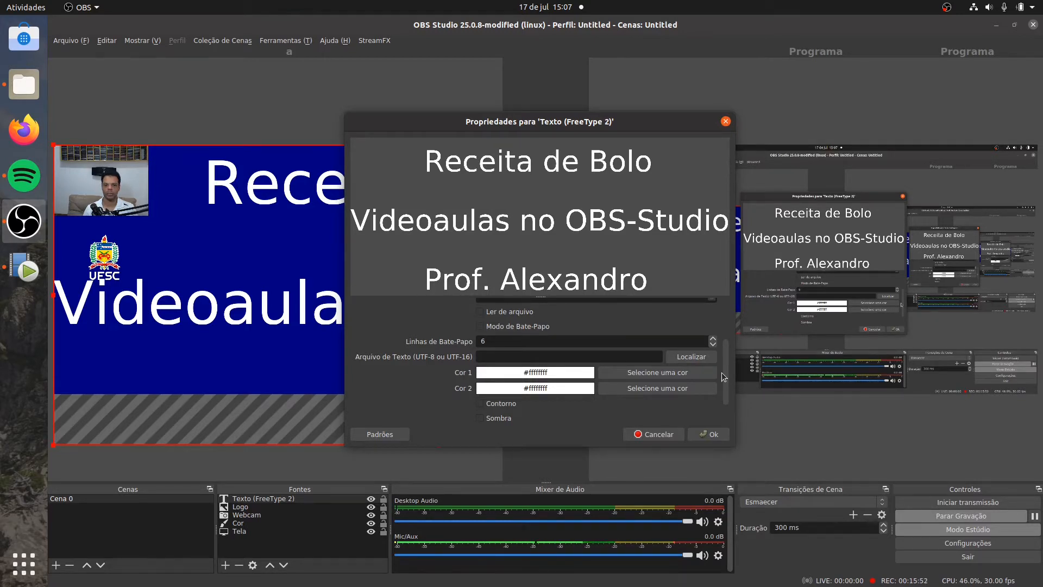
{"action": "left_click_drag", "start_coordinate": [722, 373], "coordinate": [726, 395]}
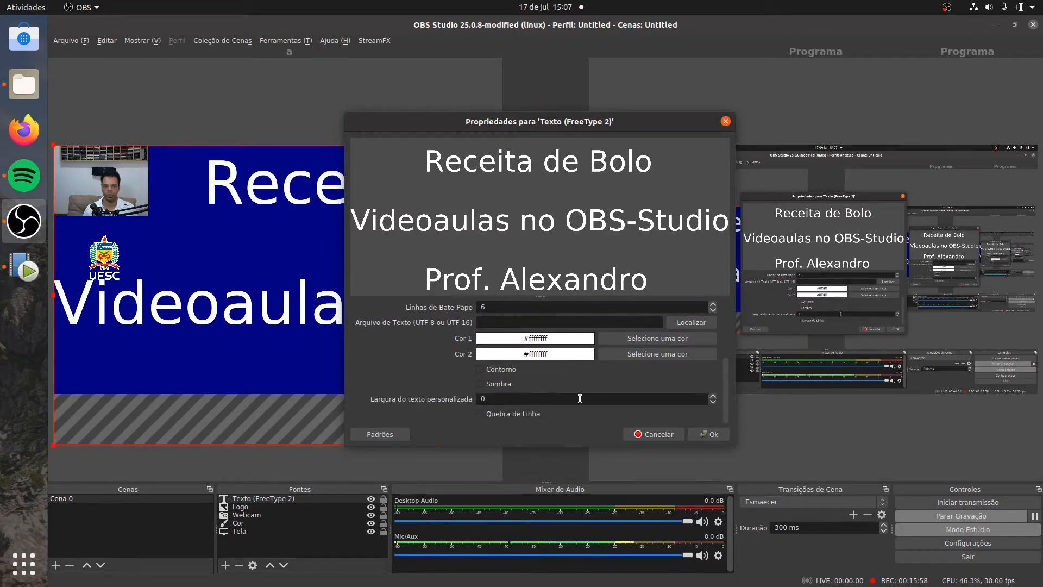
{"action": "left_click", "coordinate": [706, 434]}
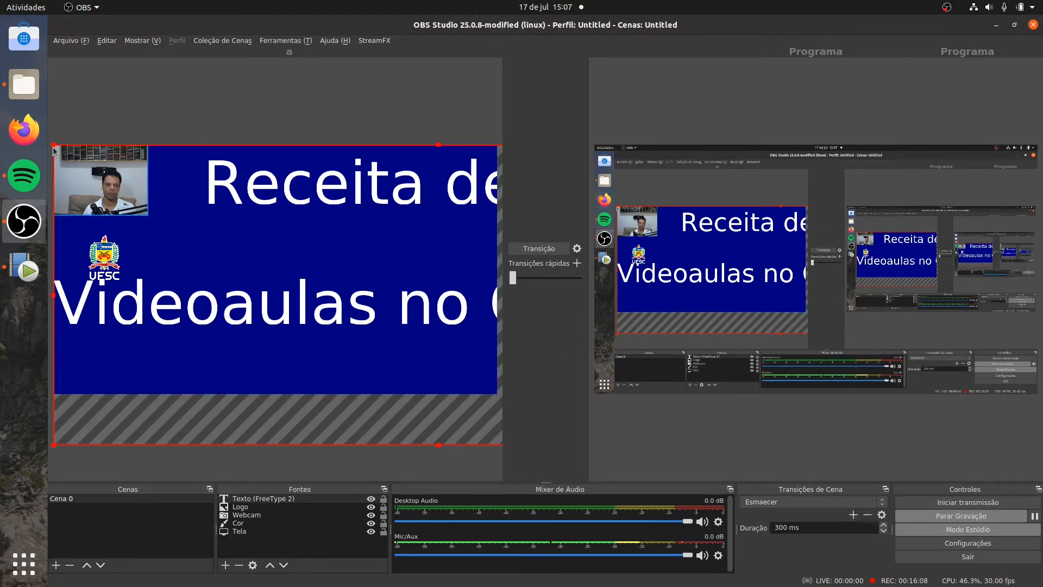
- Shrink the text source to about the webcam's width and place it beneath the UFSC logo
{"action": "left_click_drag", "start_coordinate": [55, 150], "coordinate": [157, 316]}
{"action": "left_click_drag", "start_coordinate": [215, 341], "coordinate": [120, 331]}
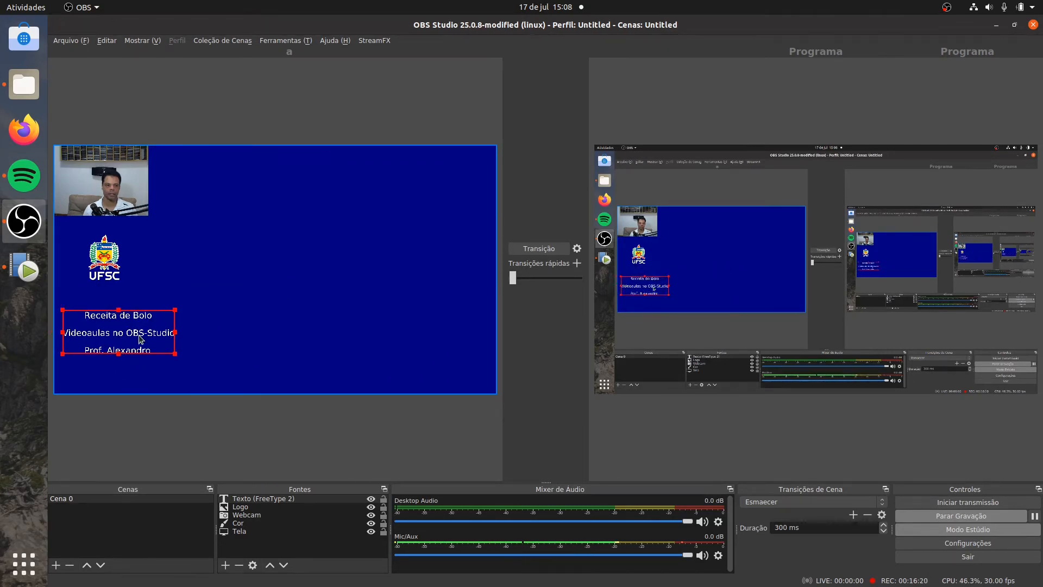
{"action": "left_click_drag", "start_coordinate": [63, 311], "coordinate": [85, 319]}
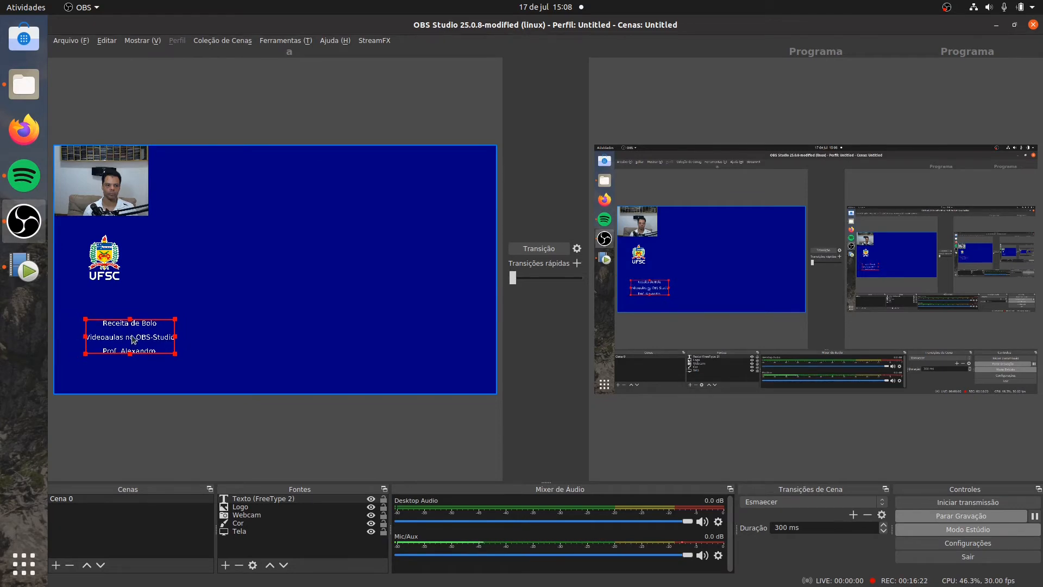
{"action": "left_click_drag", "start_coordinate": [146, 343], "coordinate": [120, 339]}
{"action": "left_click", "coordinate": [209, 320]}
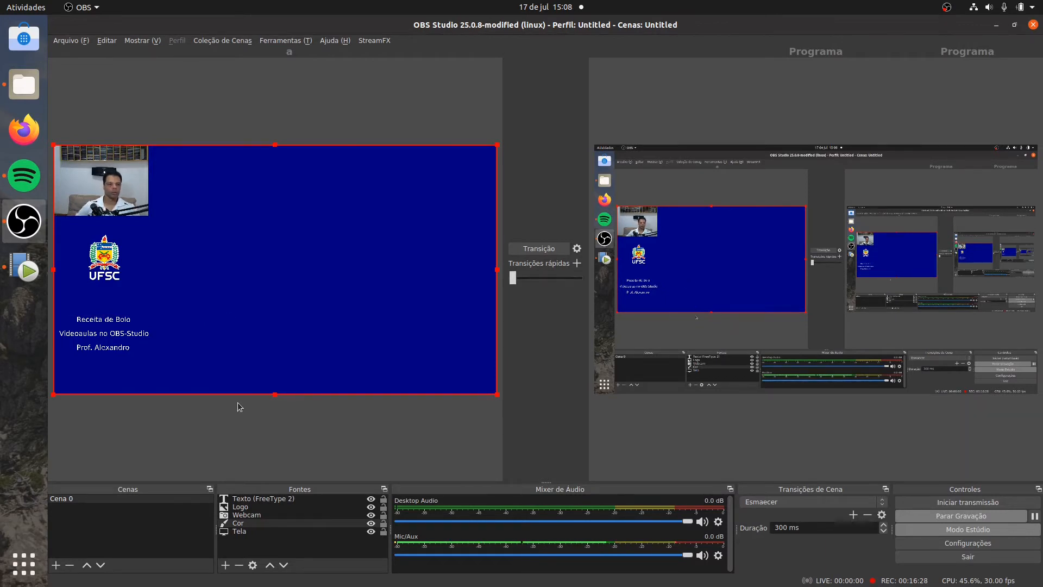
- Nudge the UFSC logo slightly down and left so it sits between the webcam and the text, and deselect it
{"action": "left_click", "coordinate": [100, 260]}
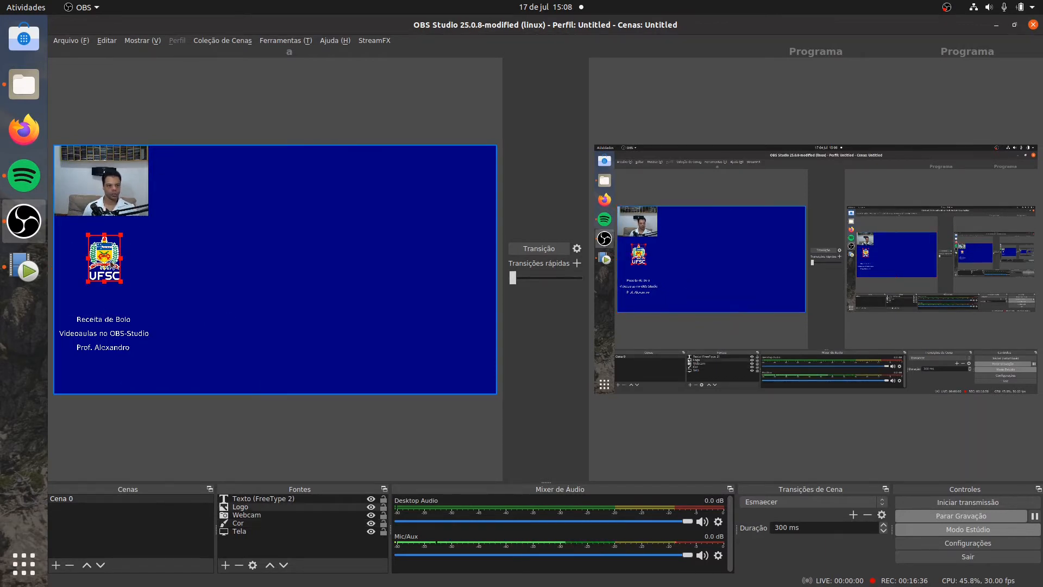
{"action": "left_click_drag", "start_coordinate": [111, 263], "coordinate": [106, 264]}
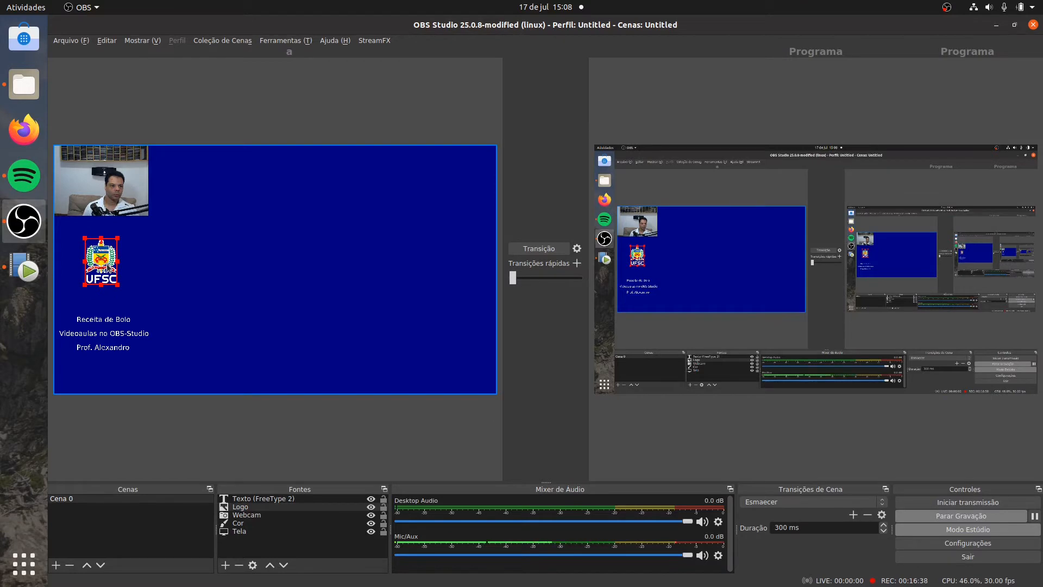
{"action": "left_click", "coordinate": [201, 310]}
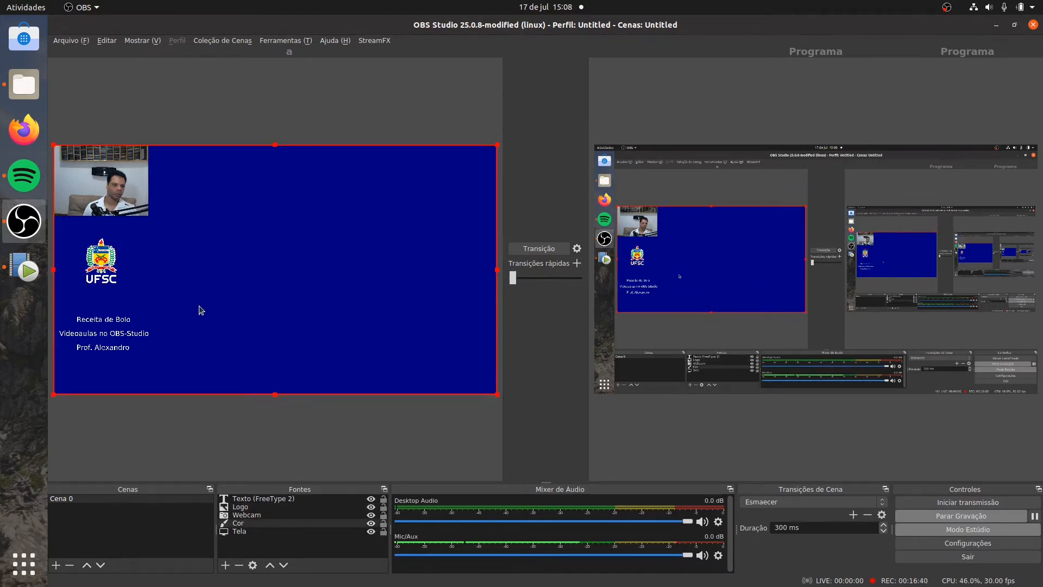
{"action": "left_click", "coordinate": [104, 266]}
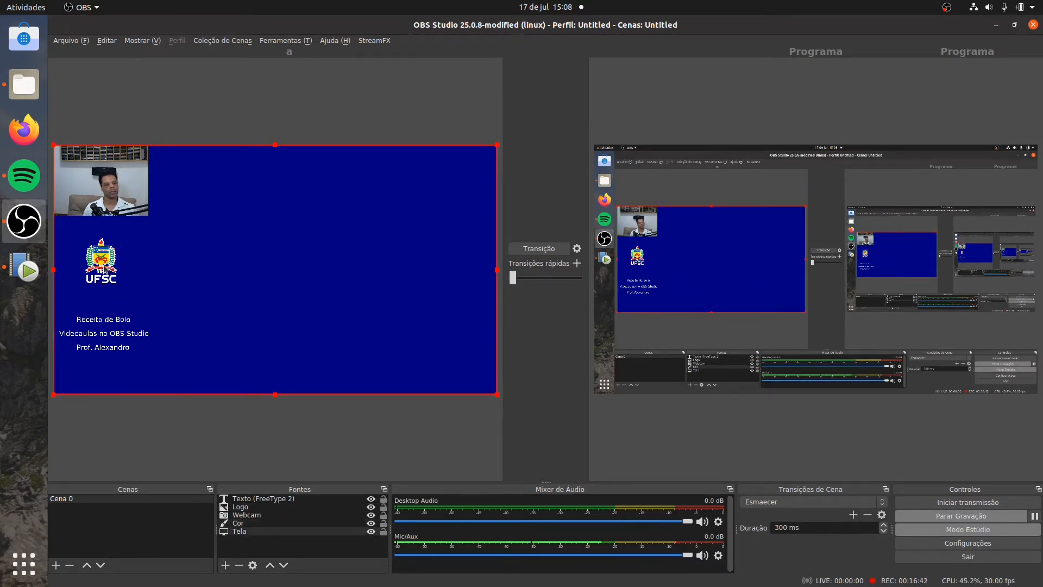
{"action": "left_click", "coordinate": [104, 266]}
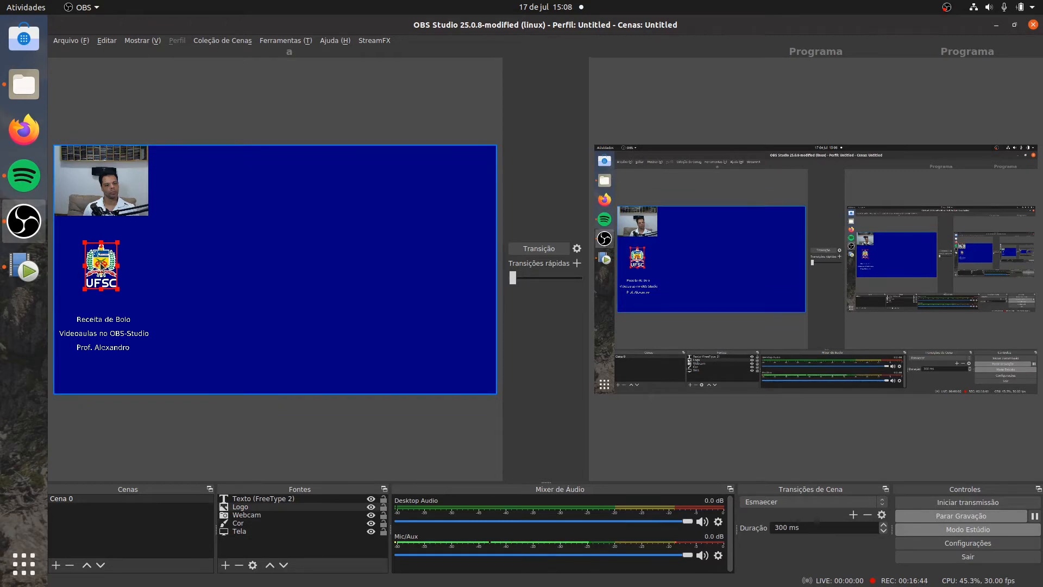
{"action": "left_click", "coordinate": [183, 328]}
{"action": "left_click", "coordinate": [188, 426]}
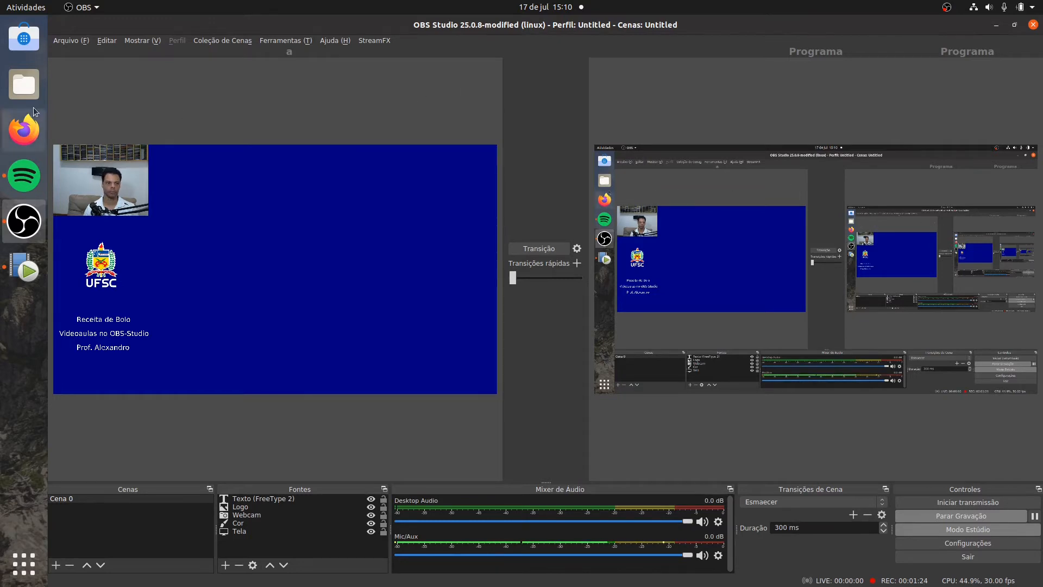
- Switch to the Dolphin file manager, open the "EMB-5602 – Controle Digital" slides in Okular, and close the file manager
{"action": "left_click", "coordinate": [24, 85]}
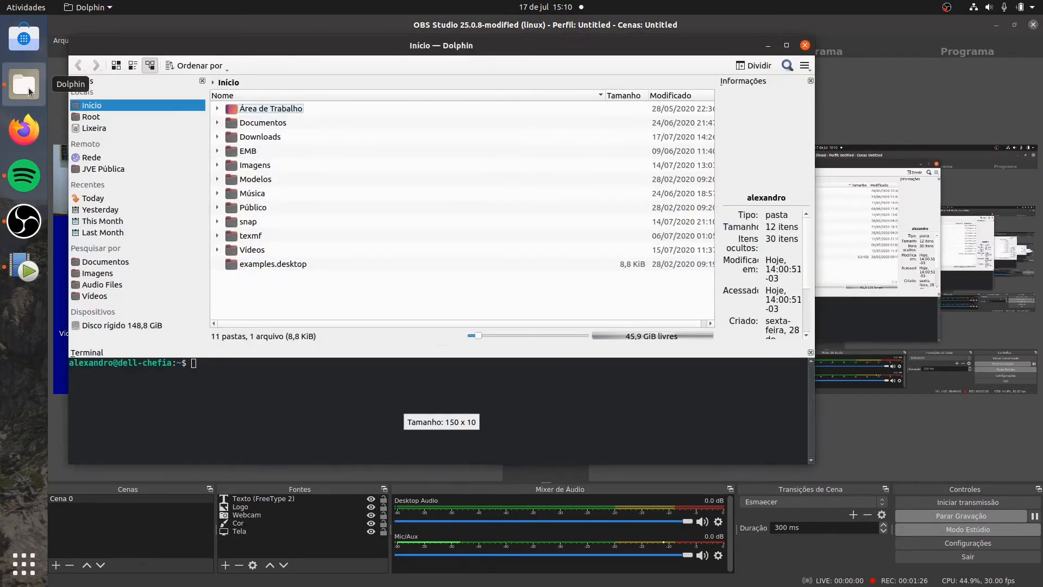
{"action": "double_click", "coordinate": [301, 212]}
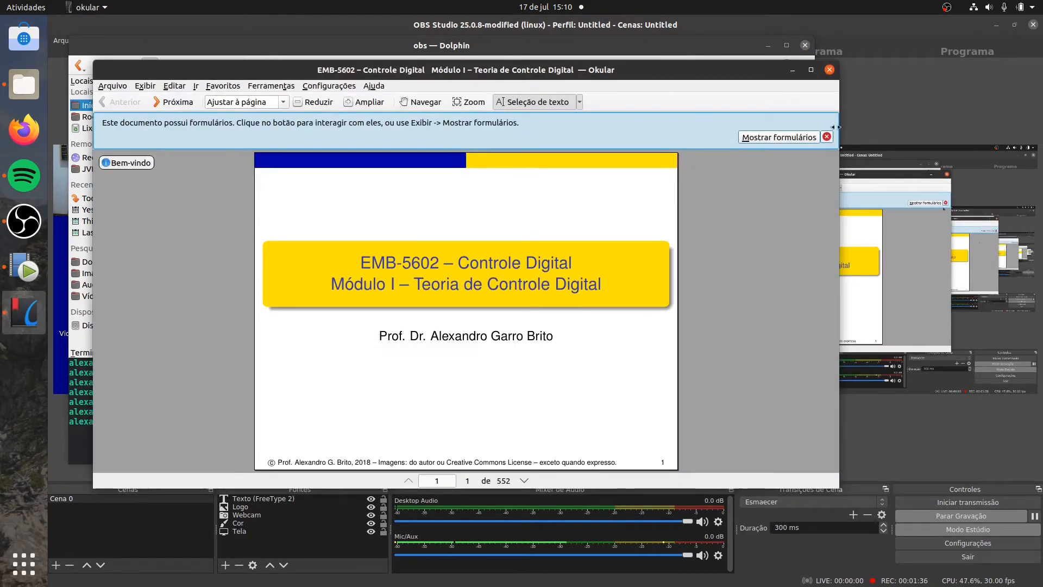
{"action": "left_click", "coordinate": [805, 45]}
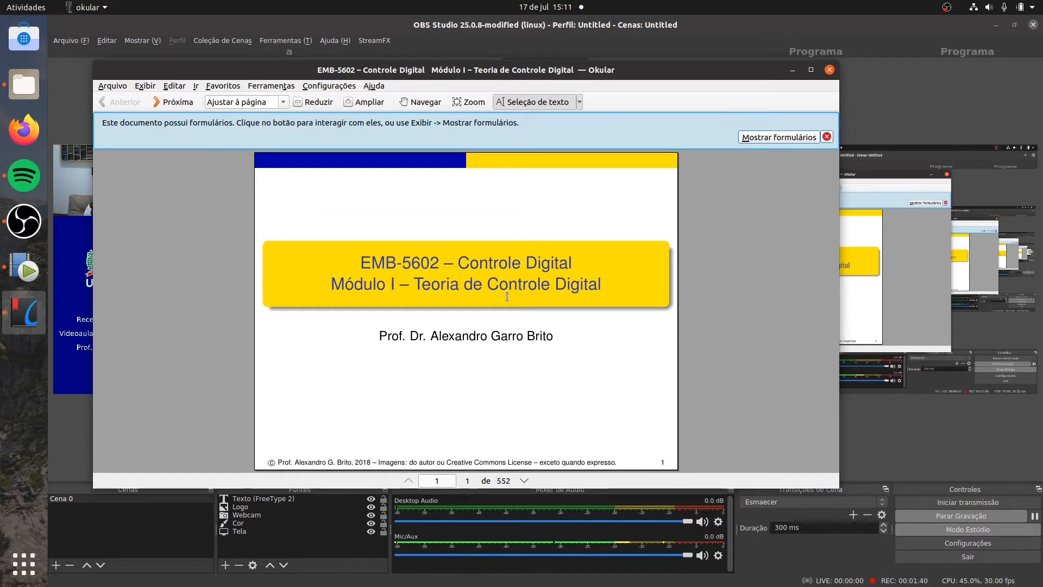
- Dismiss the forms notice in the slides document and minimize Okular to return to OBS
{"action": "left_click", "coordinate": [815, 137]}
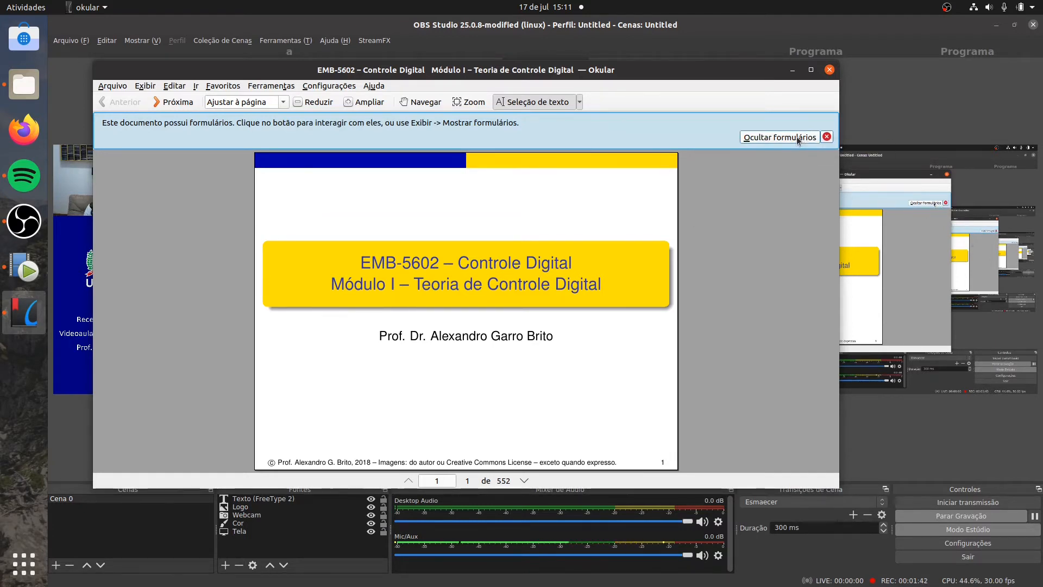
{"action": "left_click", "coordinate": [825, 137]}
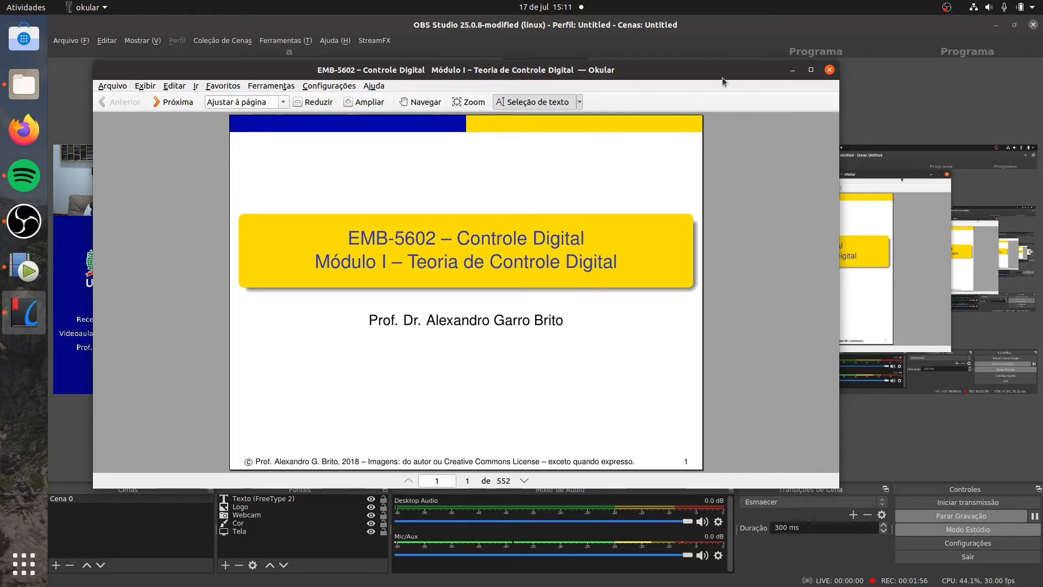
{"action": "left_click", "coordinate": [794, 71]}
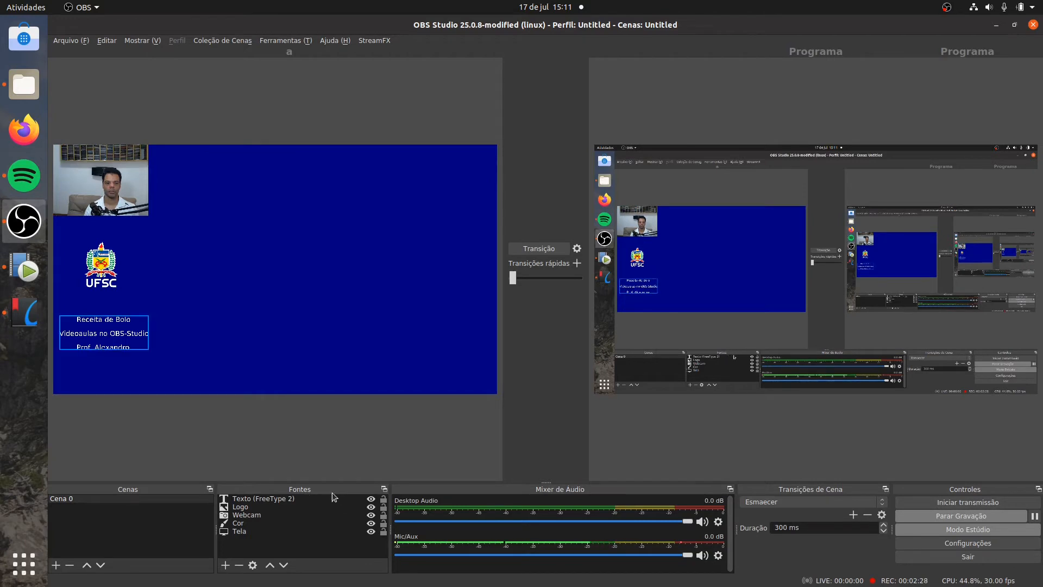
- Add a new Captura de Janela (Xcomposite) source named "Transparencias" to the scene
{"action": "left_click", "coordinate": [225, 565]}
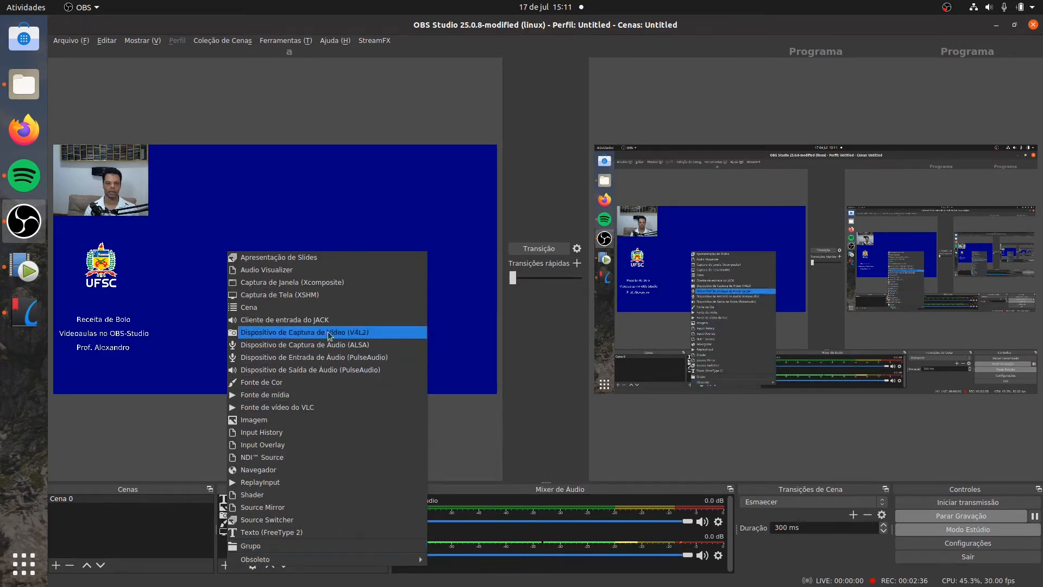
{"action": "left_click", "coordinate": [345, 282]}
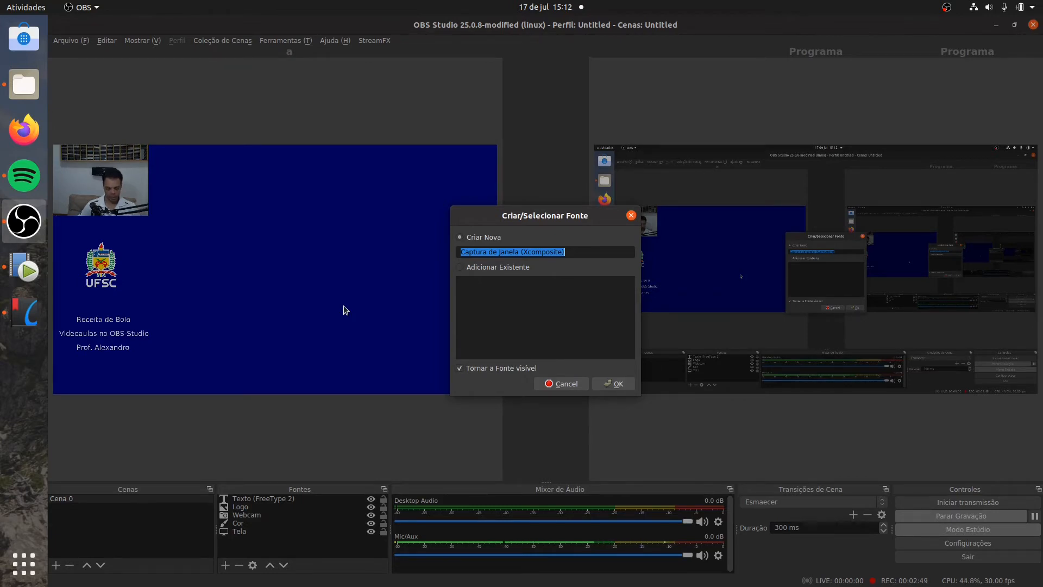
{"action": "type", "text": "Tras"}
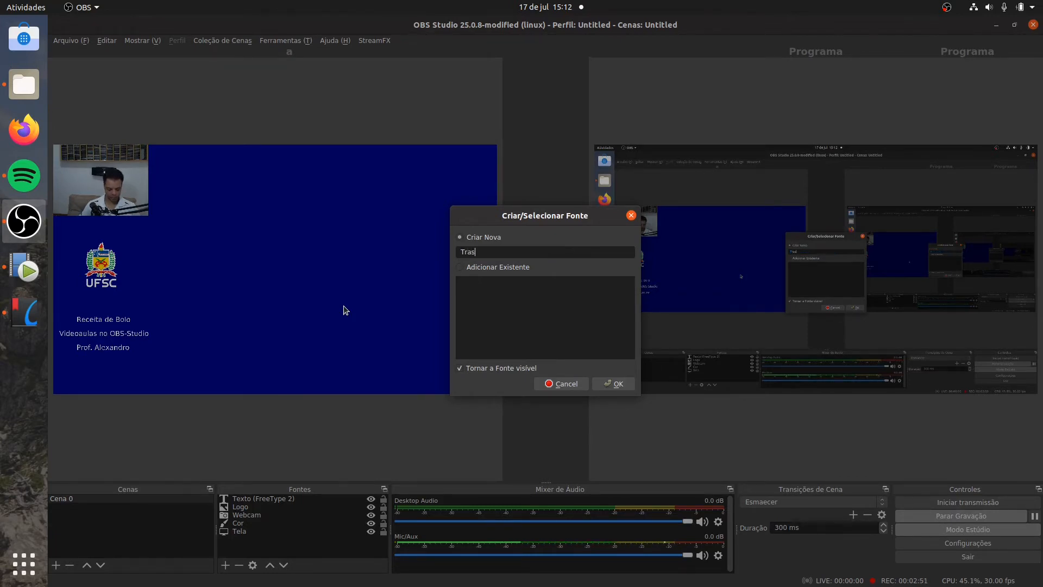
{"action": "type", "text": "parencias"}
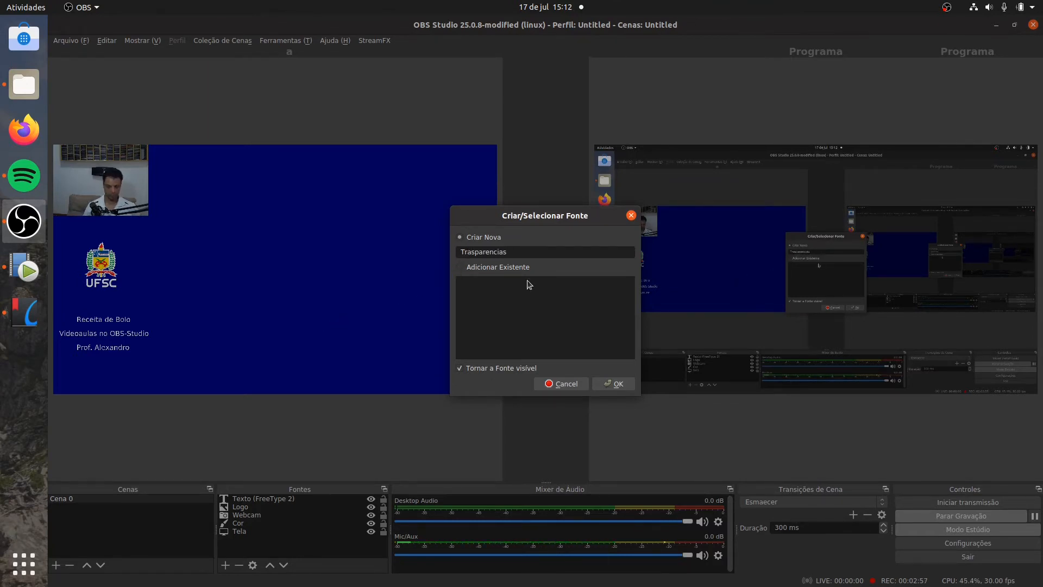
{"action": "type", "text": "n"}
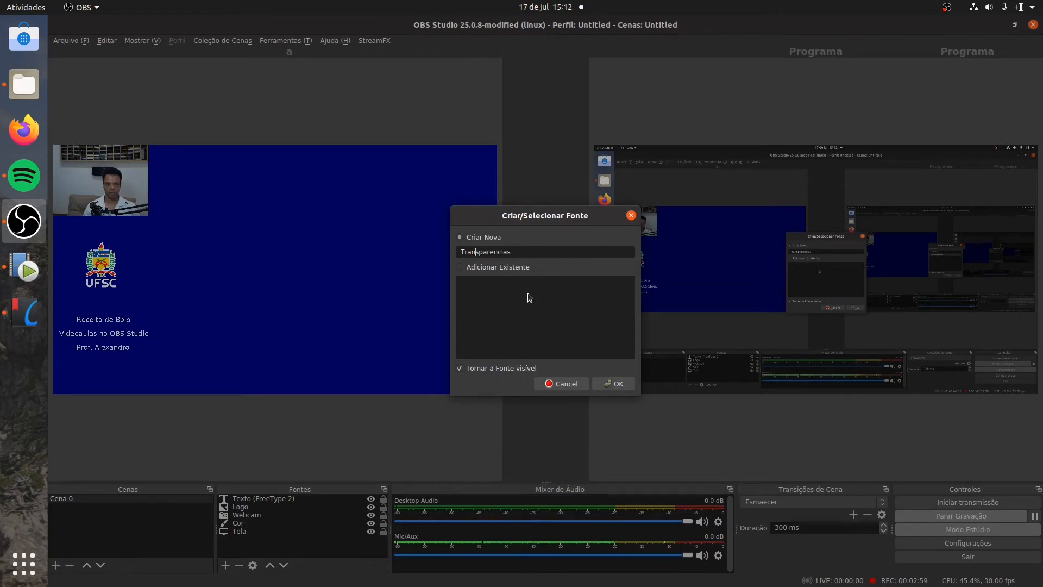
{"action": "left_click", "coordinate": [614, 383]}
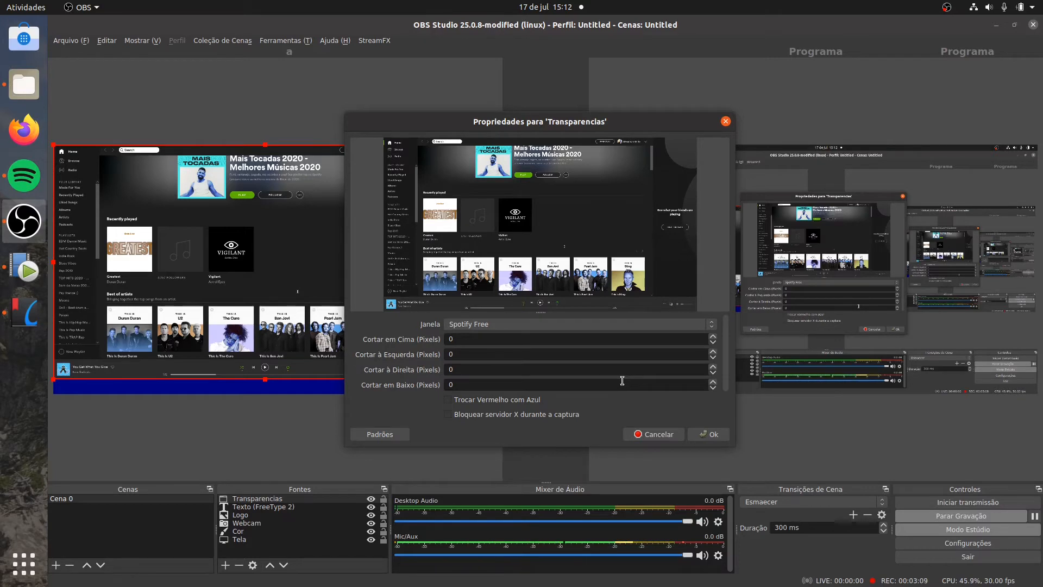
- Set the source to capture the EMB-5602 Okular window and enable Trocar Vermelho com Azul
{"action": "left_click", "coordinate": [485, 327]}
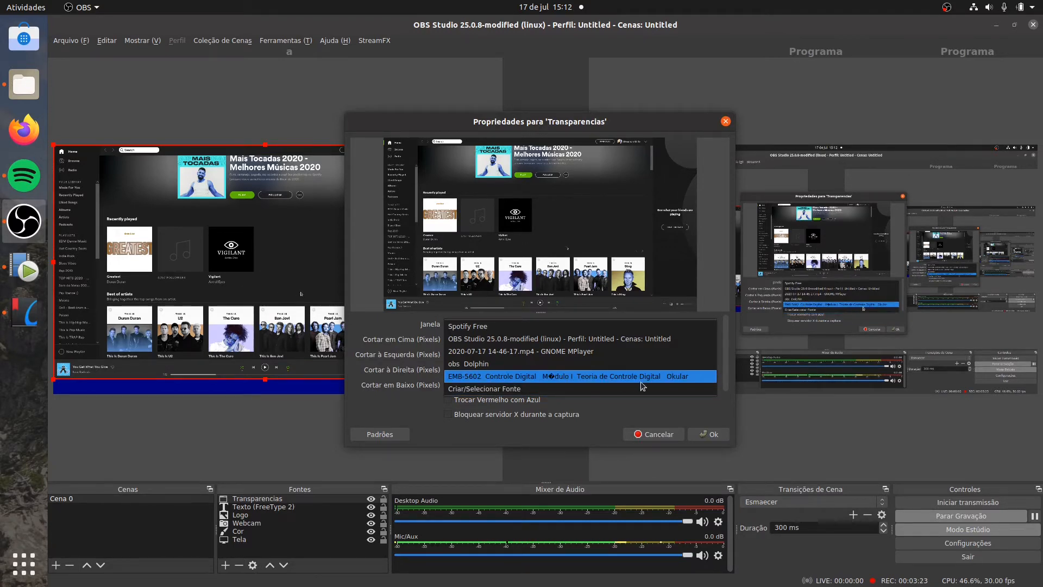
{"action": "left_click", "coordinate": [485, 377]}
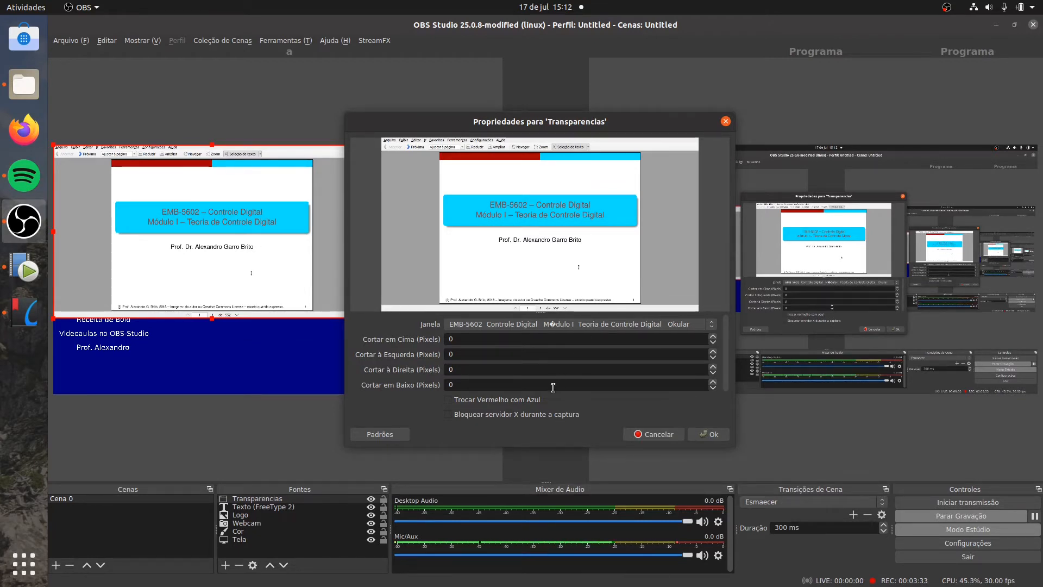
{"action": "left_click", "coordinate": [483, 405]}
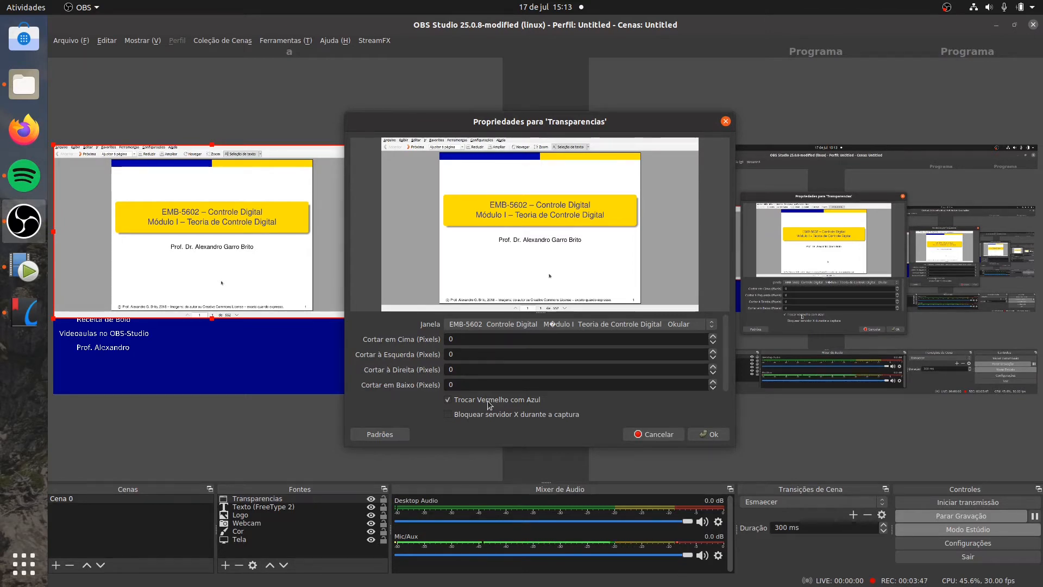
{"action": "left_click", "coordinate": [490, 405]}
{"action": "left_click", "coordinate": [490, 404]}
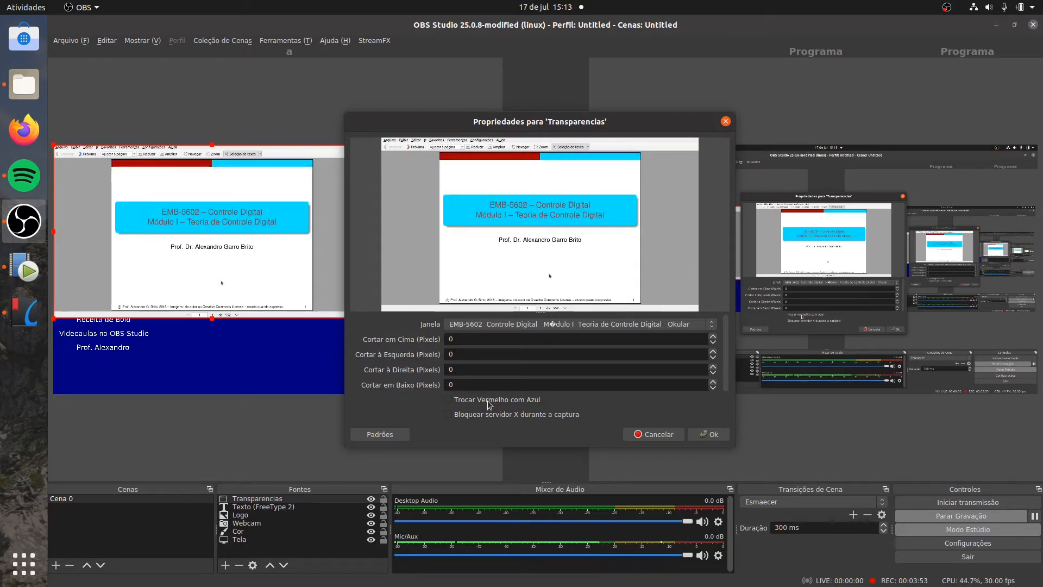
{"action": "left_click", "coordinate": [489, 404]}
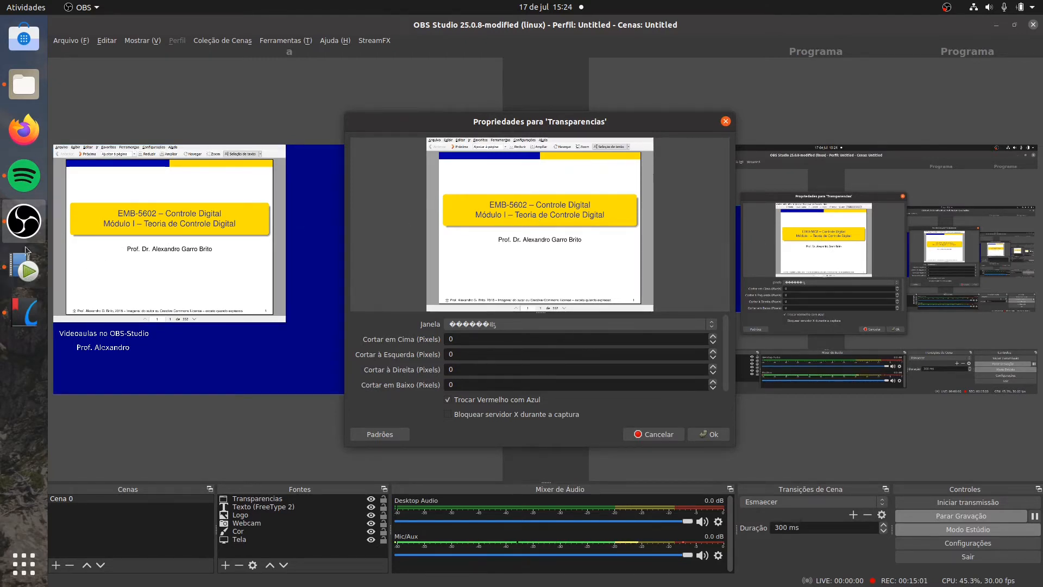
- Switch to Okular, make its window slightly smaller and minimize it, and accept the Transparencias properties in OBS
{"action": "left_click", "coordinate": [24, 313]}
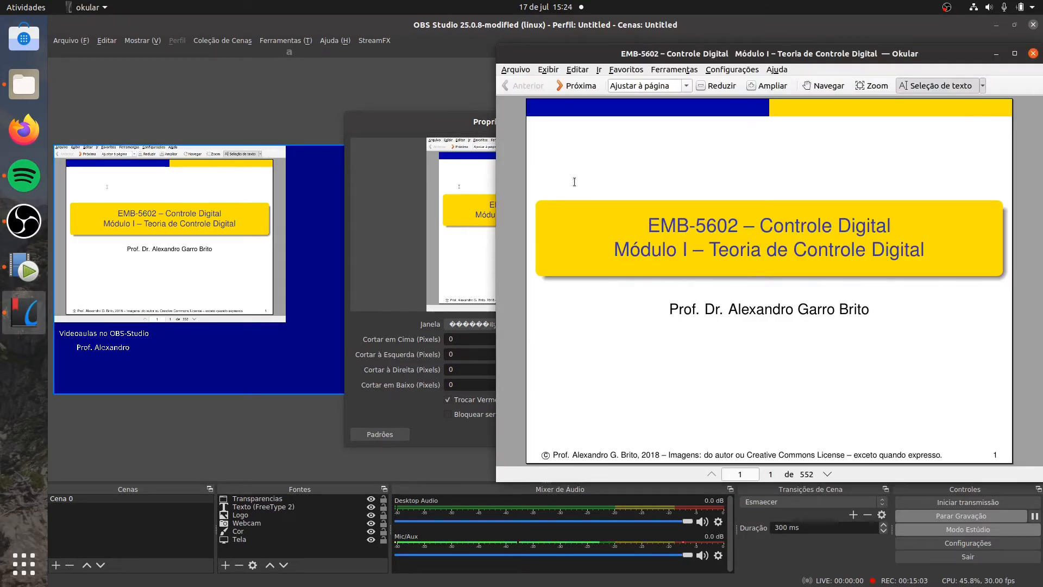
{"action": "left_click_drag", "start_coordinate": [496, 220], "coordinate": [549, 224]}
{"action": "left_click_drag", "start_coordinate": [722, 481], "coordinate": [710, 550]}
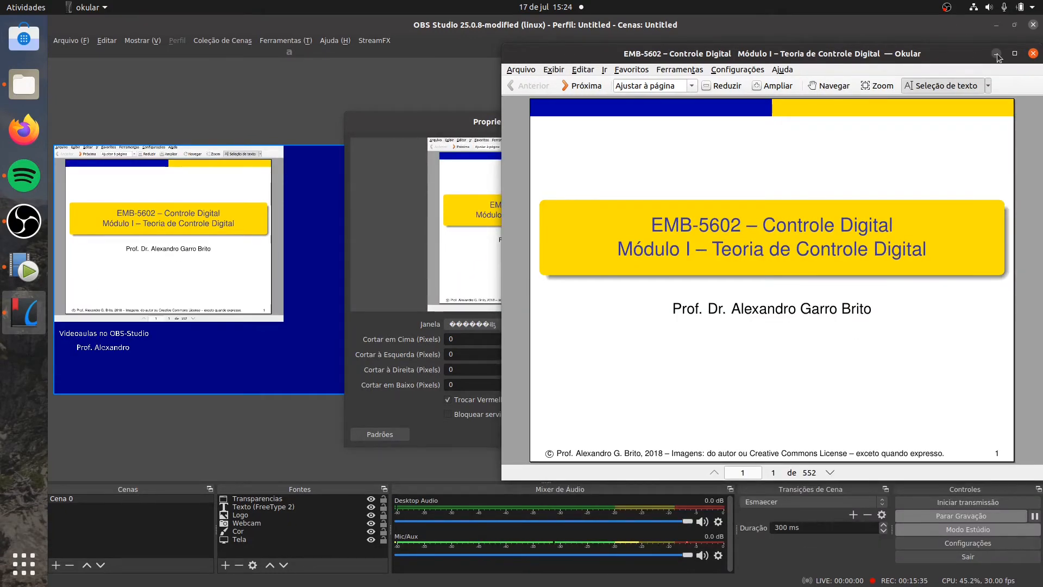
{"action": "left_click", "coordinate": [997, 53]}
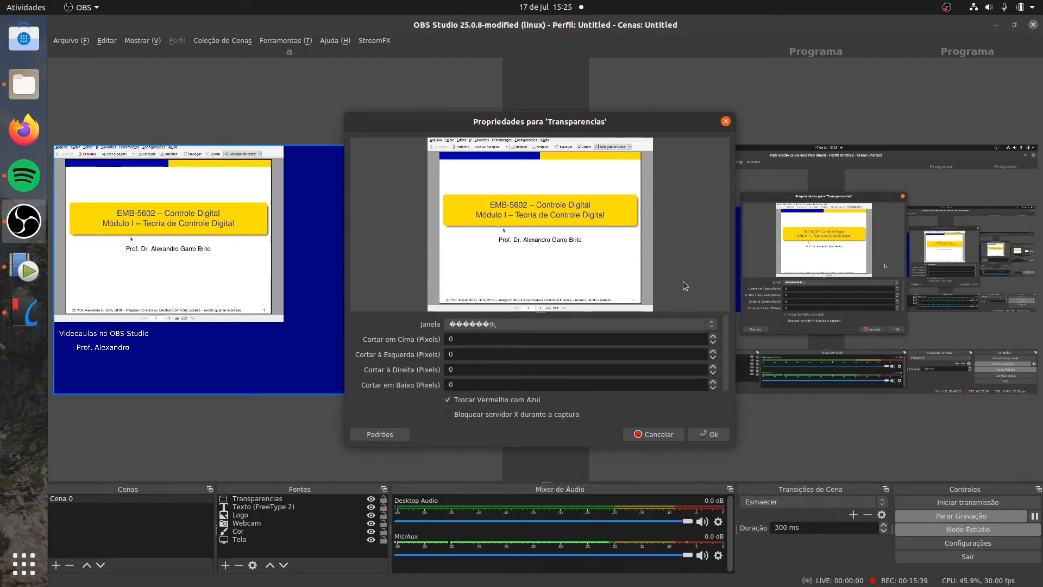
{"action": "left_click", "coordinate": [709, 435]}
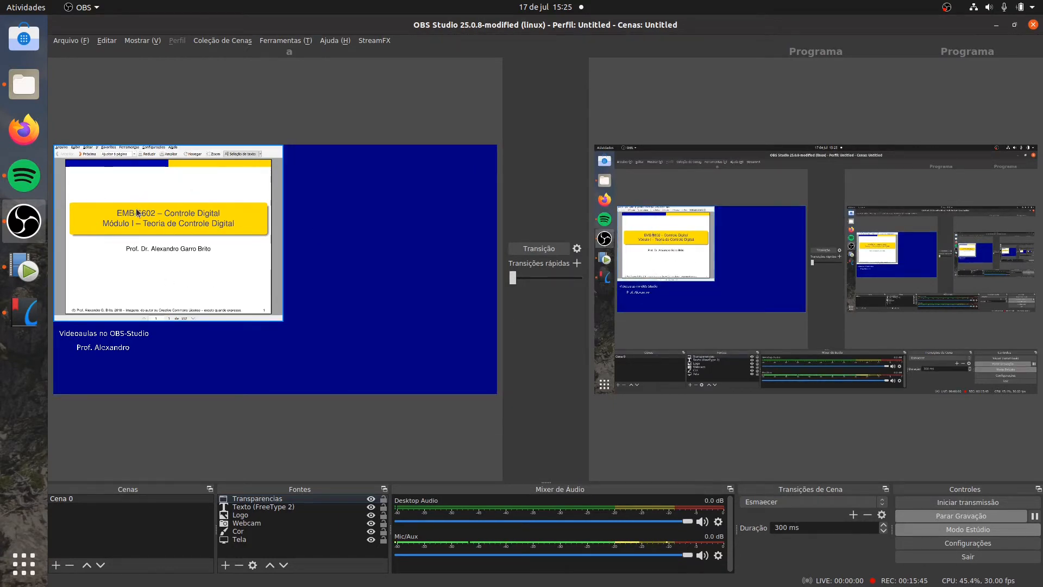
- Move the slides capture to the canvas's upper right corner and enlarge it to fill the canvas height
{"action": "left_click_drag", "start_coordinate": [139, 212], "coordinate": [353, 211]}
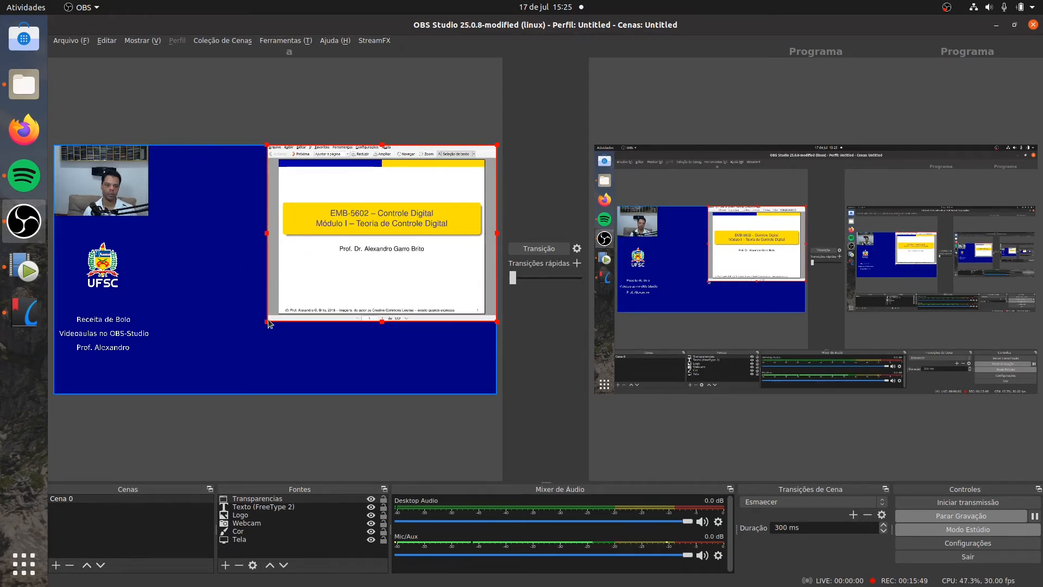
{"action": "left_click_drag", "start_coordinate": [265, 323], "coordinate": [173, 366]}
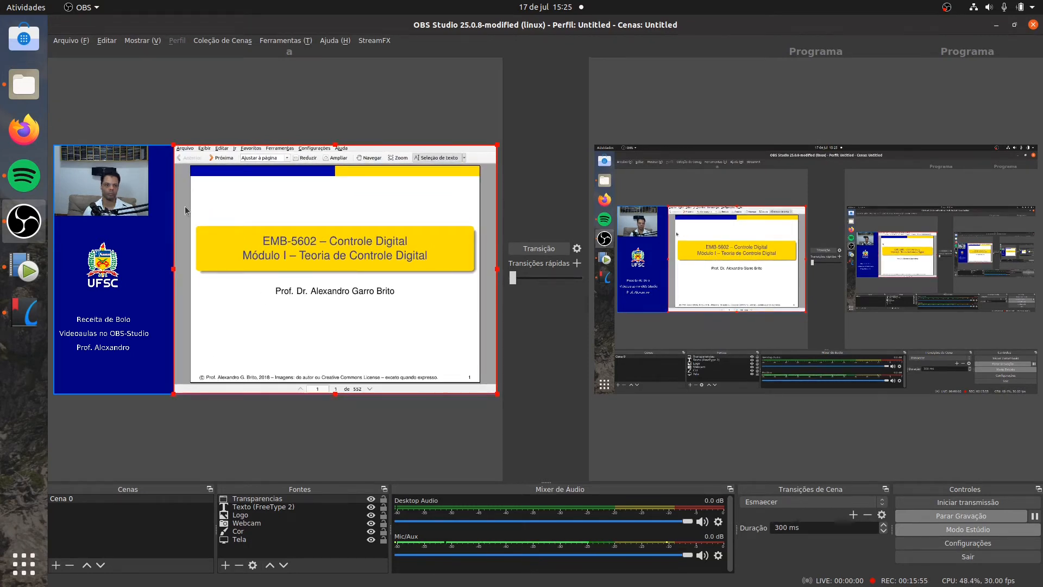
{"action": "left_click", "coordinate": [262, 116]}
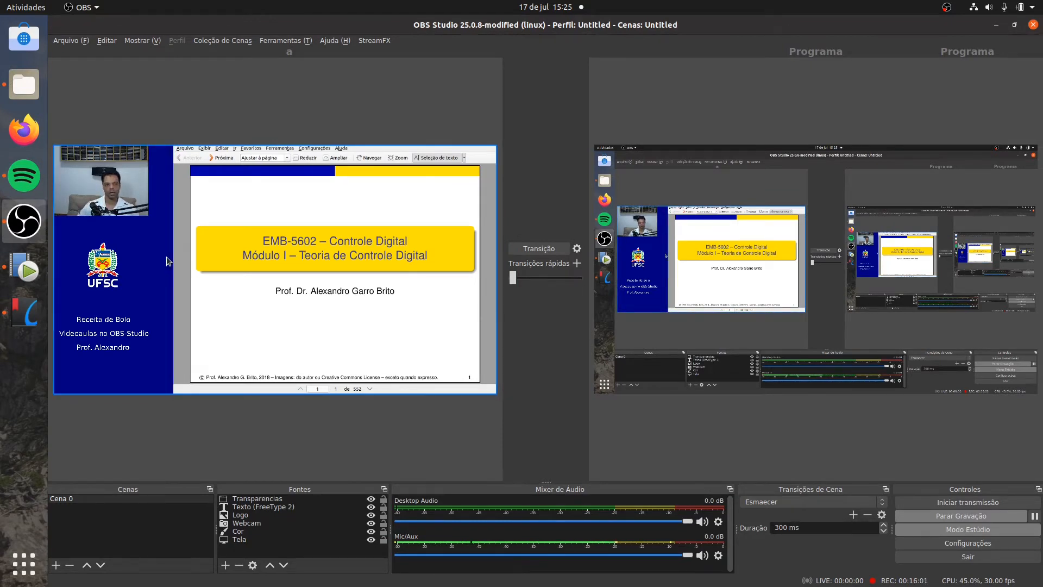
- Reposition the webcam, UFSC logo and title text so they are centred horizontally in the blue side strip, with the logo slightly lower
{"action": "left_click_drag", "start_coordinate": [112, 180], "coordinate": [125, 188]}
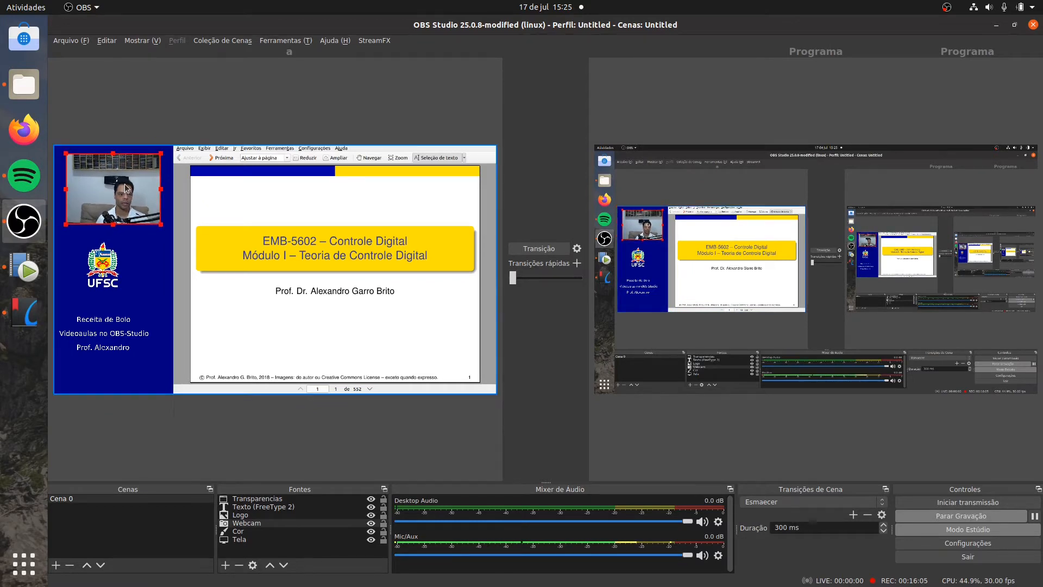
{"action": "left_click_drag", "start_coordinate": [102, 264], "coordinate": [114, 266]}
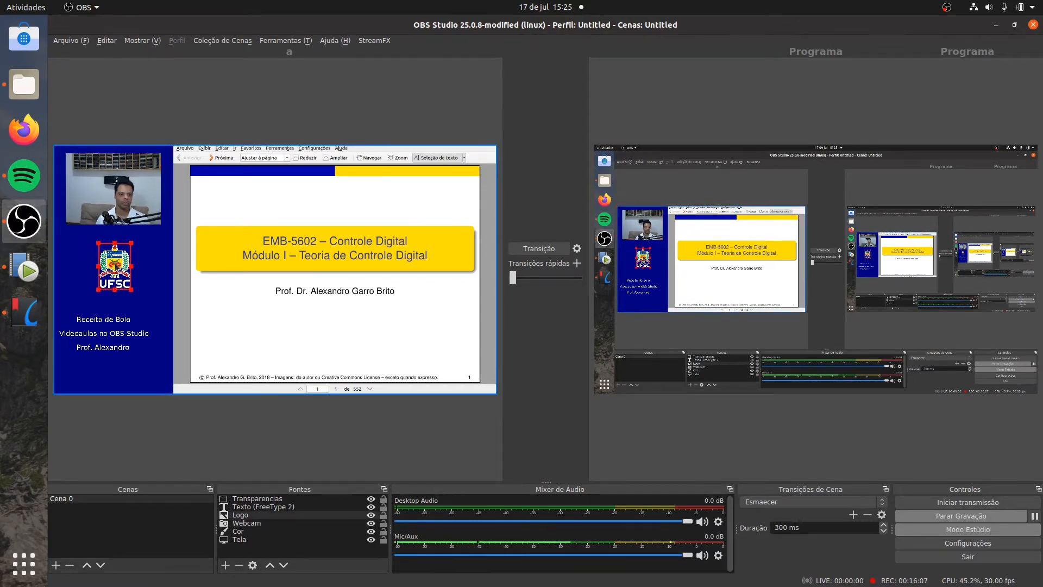
{"action": "left_click_drag", "start_coordinate": [101, 335], "coordinate": [111, 337]}
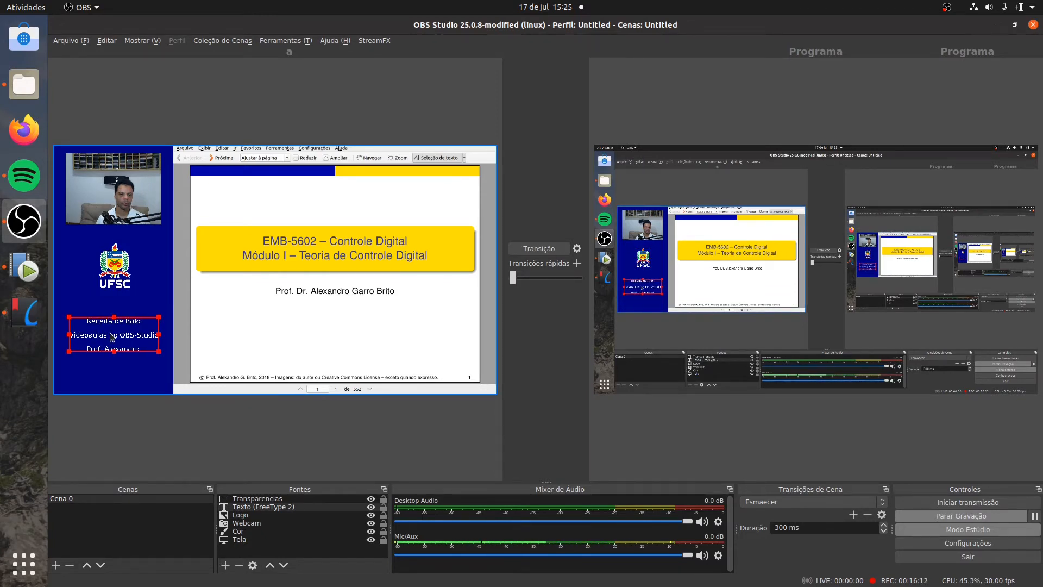
{"action": "left_click", "coordinate": [113, 275]}
{"action": "left_click_drag", "start_coordinate": [113, 275], "coordinate": [112, 279]}
{"action": "left_click", "coordinate": [138, 432]}
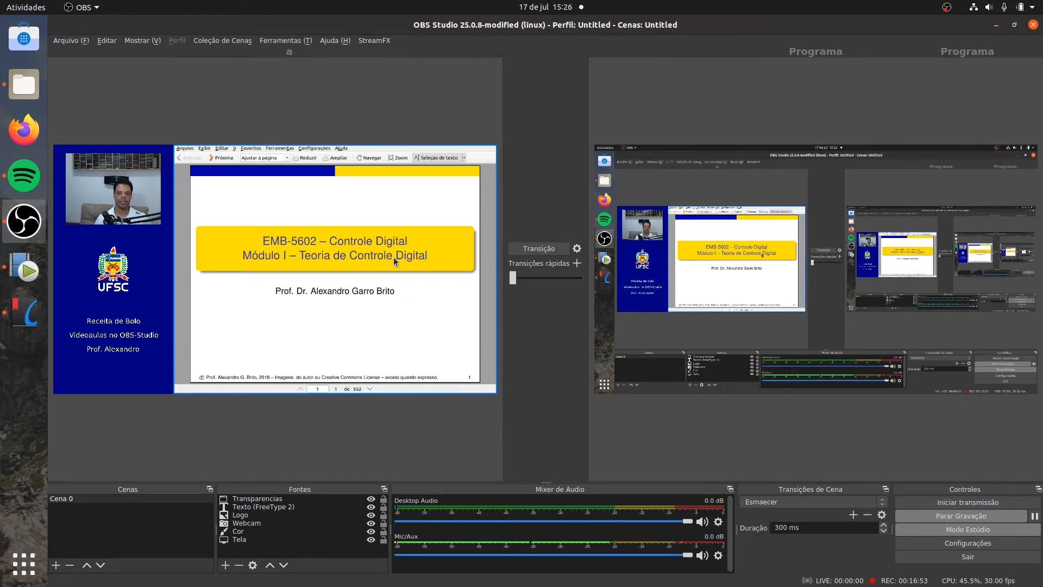
- Bring up the Okular slides and page forward and back to the cover to check that the OBS preview follows
{"action": "left_click", "coordinate": [30, 316]}
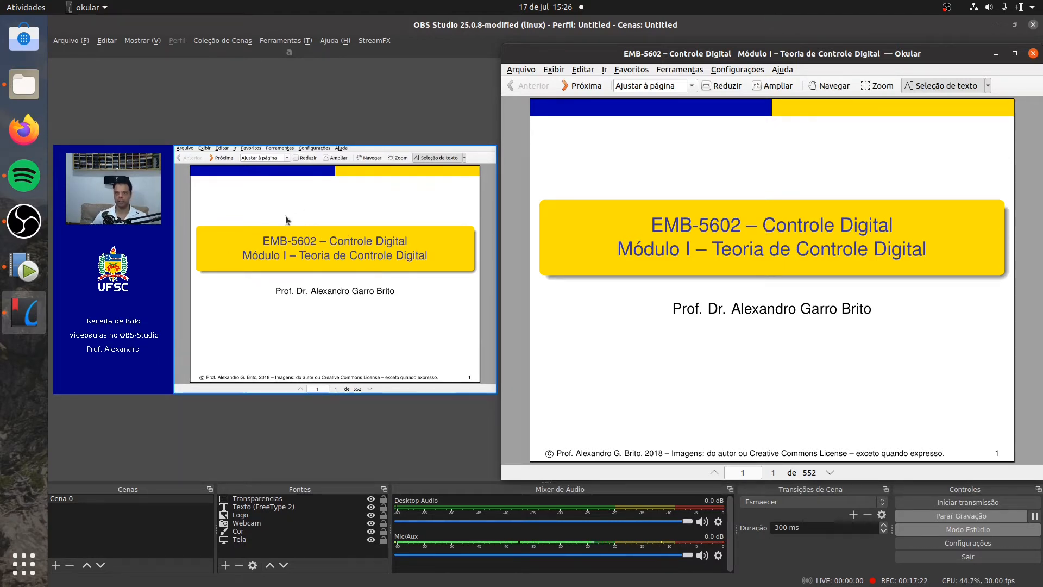
{"action": "key", "text": "Page_Down"}
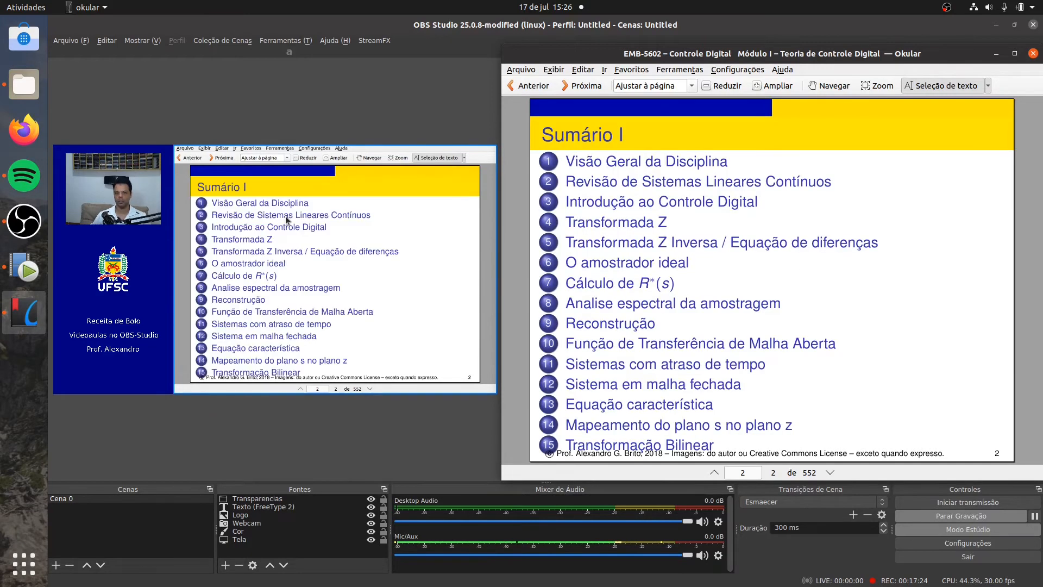
{"action": "key", "text": "Page_Down"}
{"action": "key", "text": "Page_Down"}
{"action": "key", "text": "Page_Down"}
{"action": "key", "text": "Page_Down"}
{"action": "key", "text": "Page_Down"}
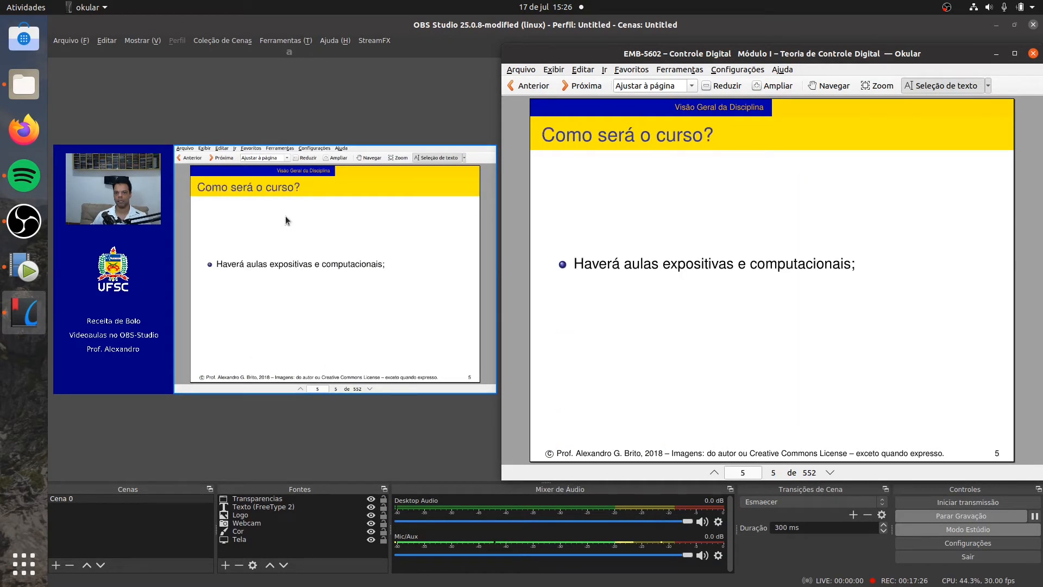
{"action": "key", "text": "Page_Down"}
{"action": "key", "text": "Page_Down"}
{"action": "key", "text": "Page_Down"}
{"action": "key", "text": "Page_Down"}
{"action": "key", "text": "Page_Down"}
{"action": "key", "text": "Page_Up"}
{"action": "key", "text": "Page_Up"}
{"action": "key", "text": "Page_Up"}
{"action": "key", "text": "Page_Up"}
{"action": "key", "text": "Page_Up"}
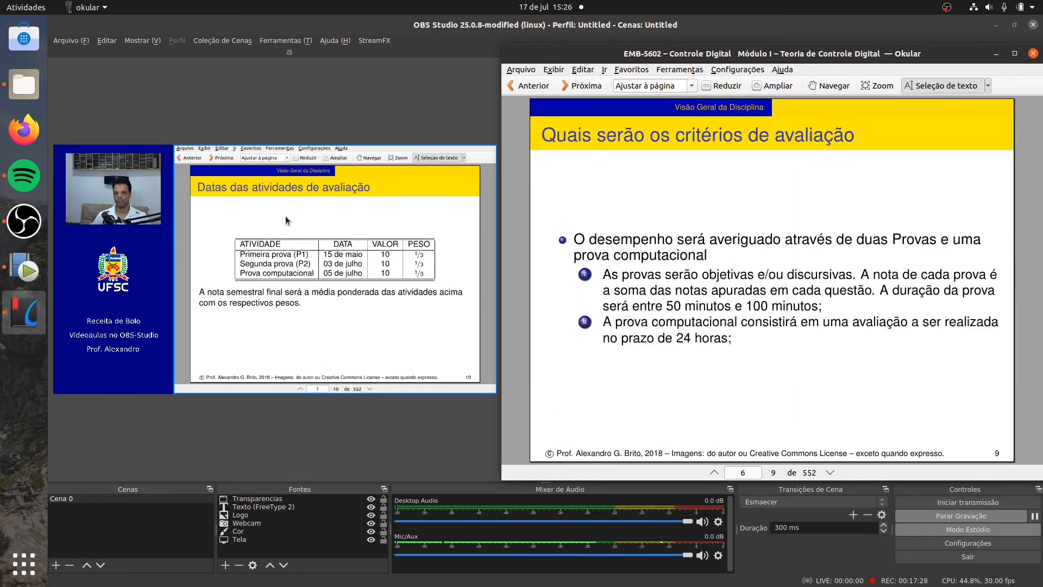
{"action": "key", "text": "Page_Up"}
{"action": "key", "text": "Page_Up"}
{"action": "key", "text": "Page_Up"}
{"action": "key", "text": "Page_Up"}
{"action": "key", "text": "Page_Up"}
{"action": "key", "text": "Page_Up"}
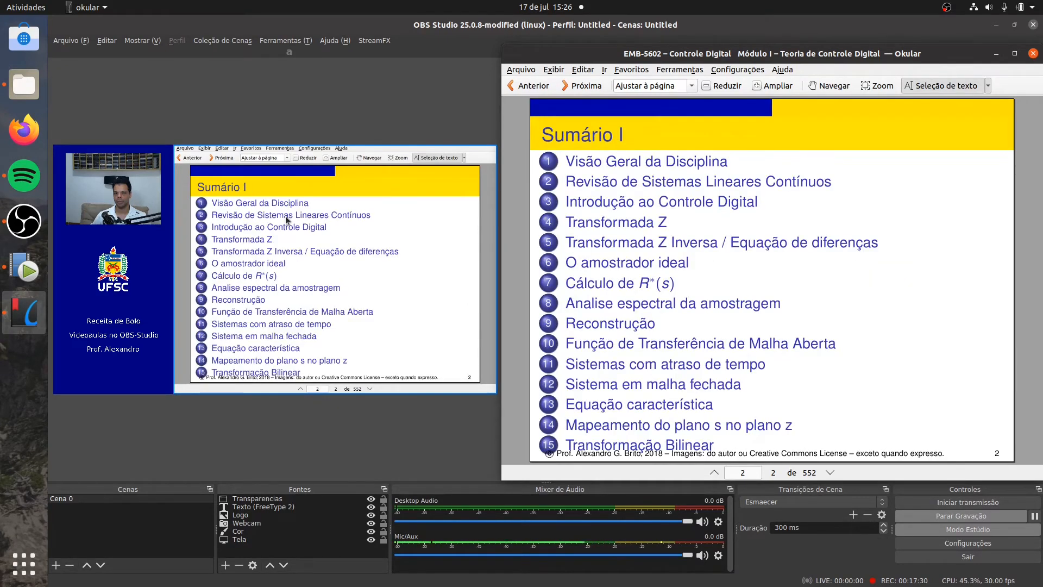
{"action": "key", "text": "Page_Down"}
{"action": "key", "text": "Page_Up"}
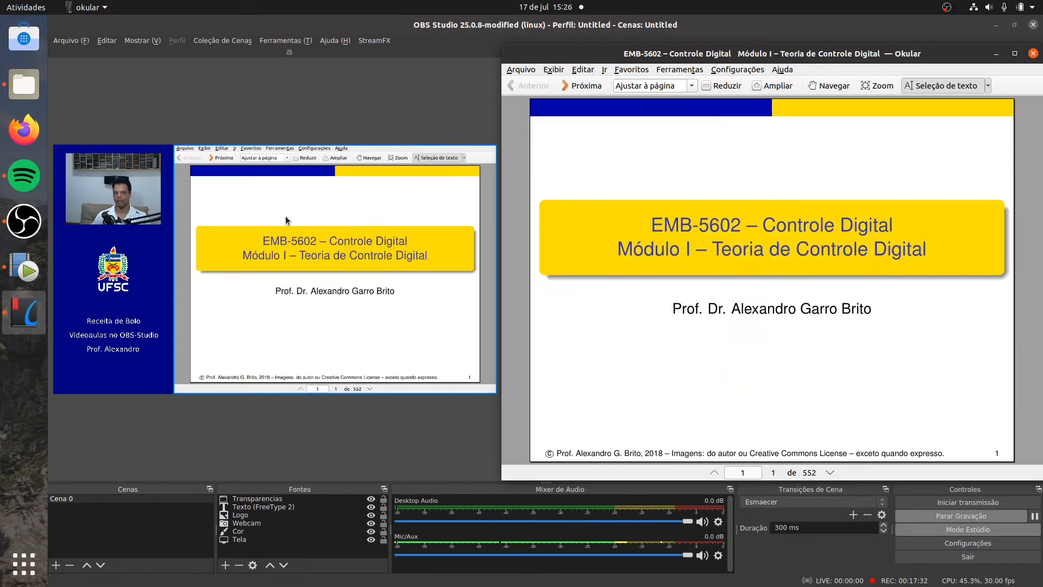
{"action": "key", "text": "Page_Down"}
{"action": "key", "text": "Page_Up"}
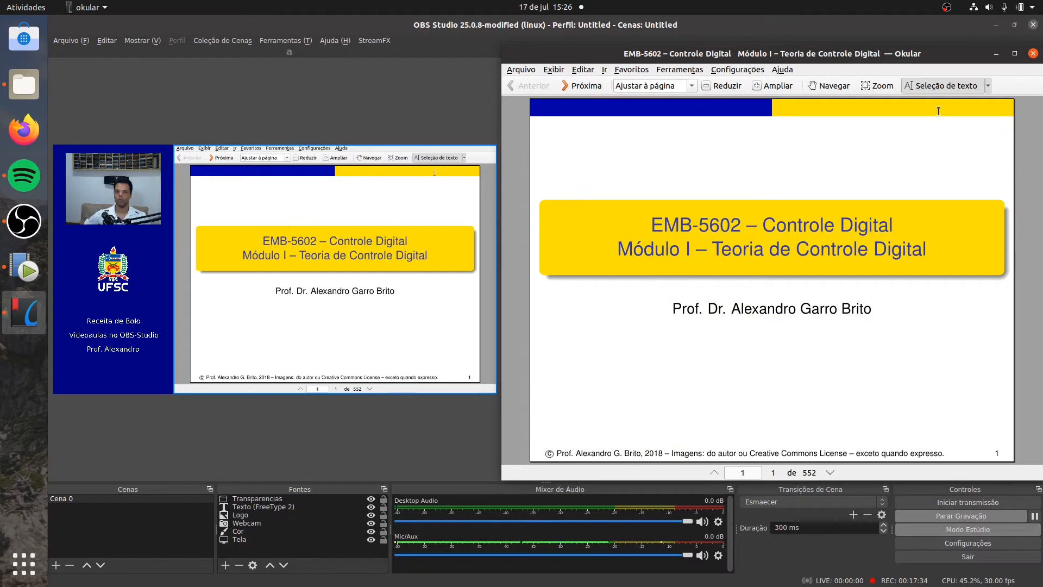
- Hide Okular's menu bar, then browse a few slides and return to the cover slide
{"action": "key", "text": "ctrl+m"}
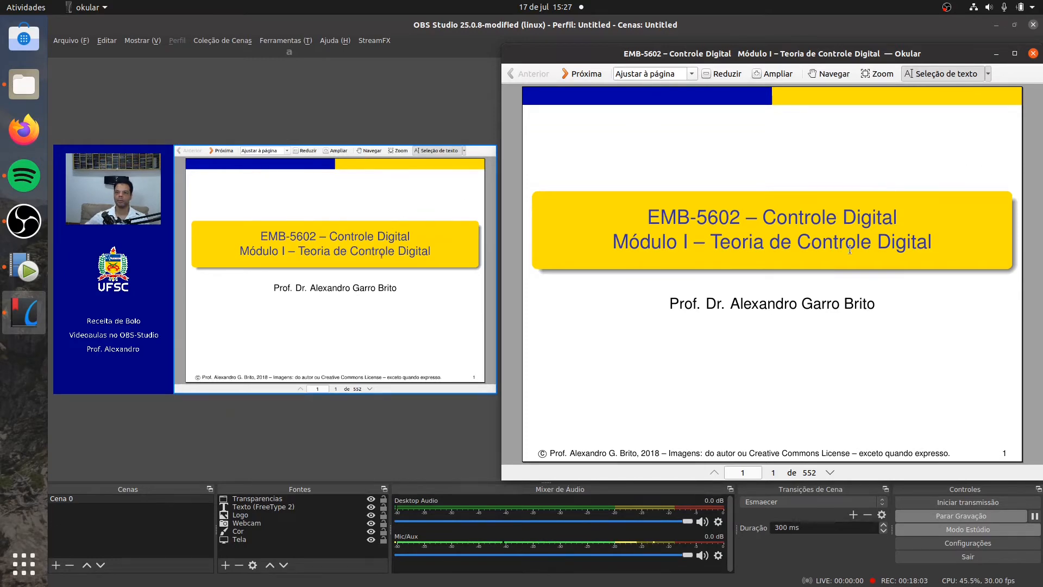
{"action": "scroll", "coordinate": [845, 247], "scroll_direction": "down", "scroll_amount": 1}
{"action": "scroll", "coordinate": [844, 248], "scroll_direction": "up", "scroll_amount": 1}
{"action": "scroll", "coordinate": [844, 248], "scroll_direction": "down", "scroll_amount": 4}
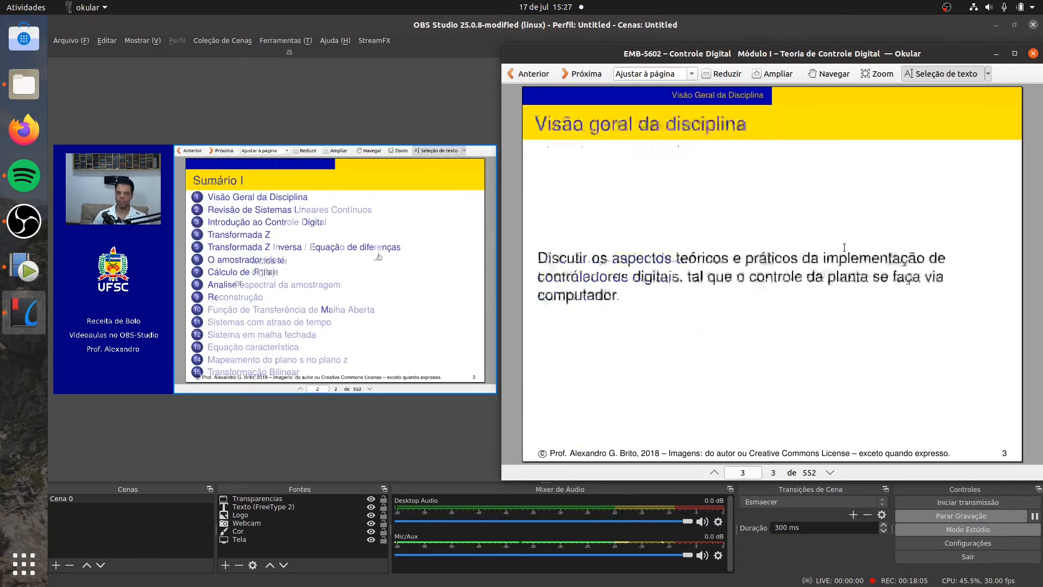
{"action": "scroll", "coordinate": [846, 249], "scroll_direction": "up", "scroll_amount": 3}
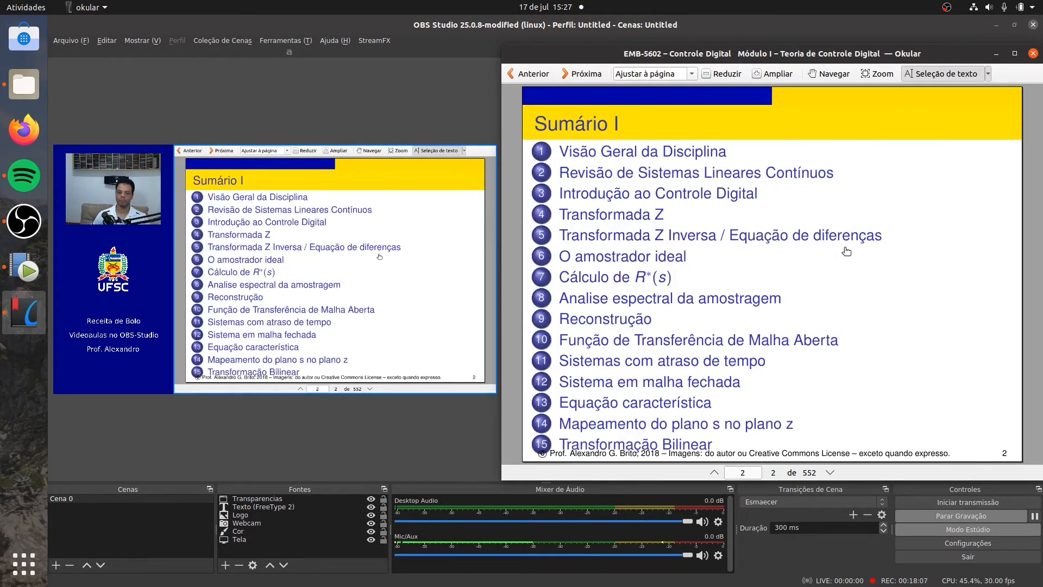
{"action": "scroll", "coordinate": [846, 249], "scroll_direction": "up", "scroll_amount": 1}
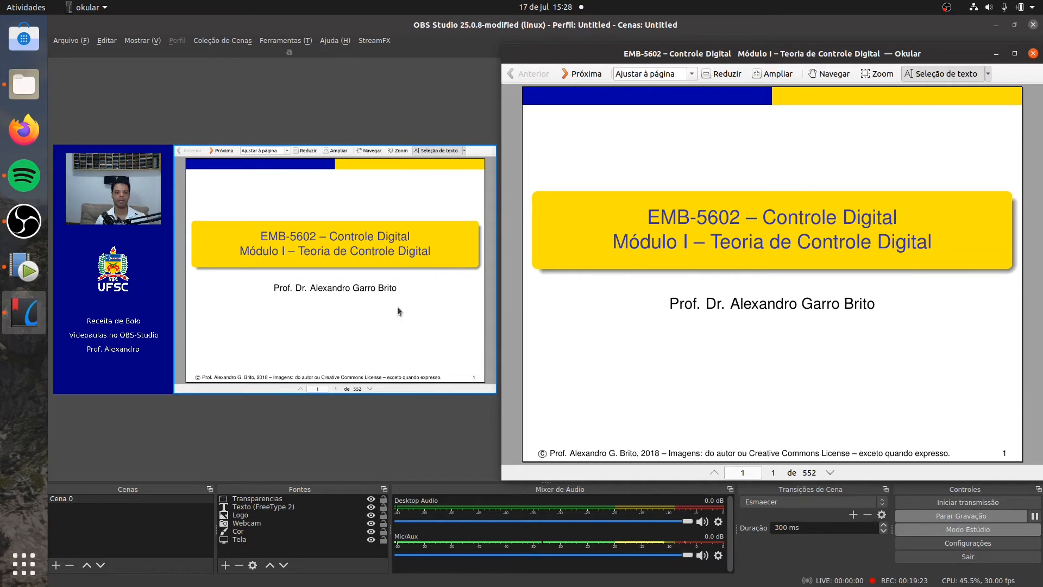
{"action": "left_click", "coordinate": [107, 313]}
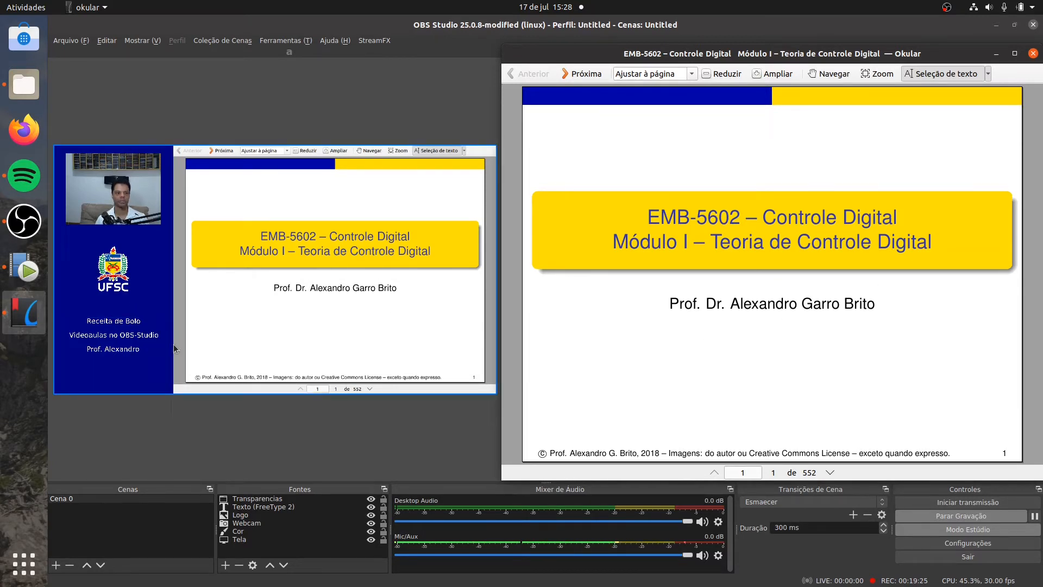
{"action": "left_click", "coordinate": [346, 271]}
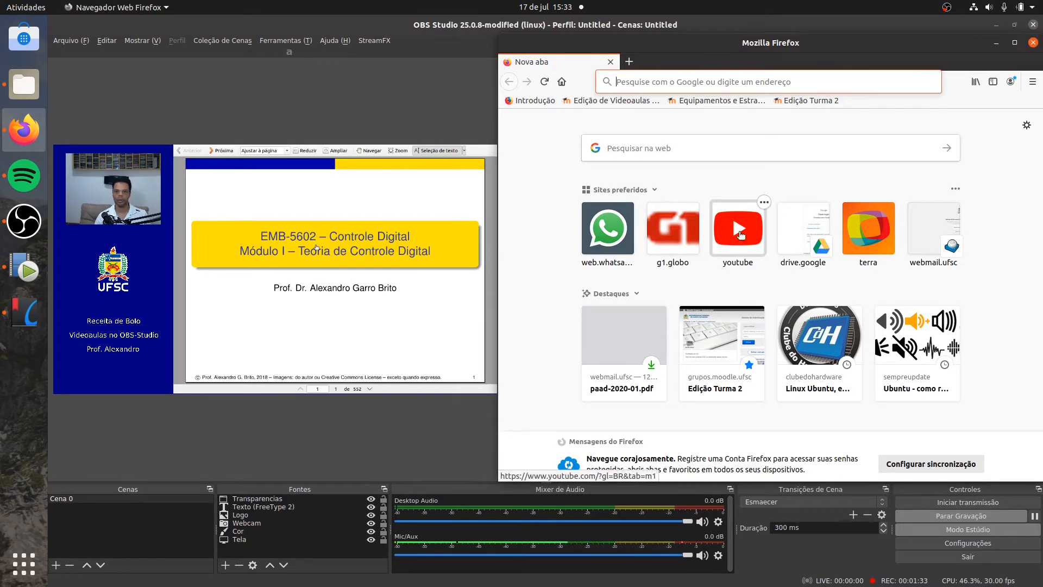
- Open the channel's YouTube Studio live streaming page in Firefox and decline to reuse the previous stream's settings
{"action": "left_click", "coordinate": [741, 235]}
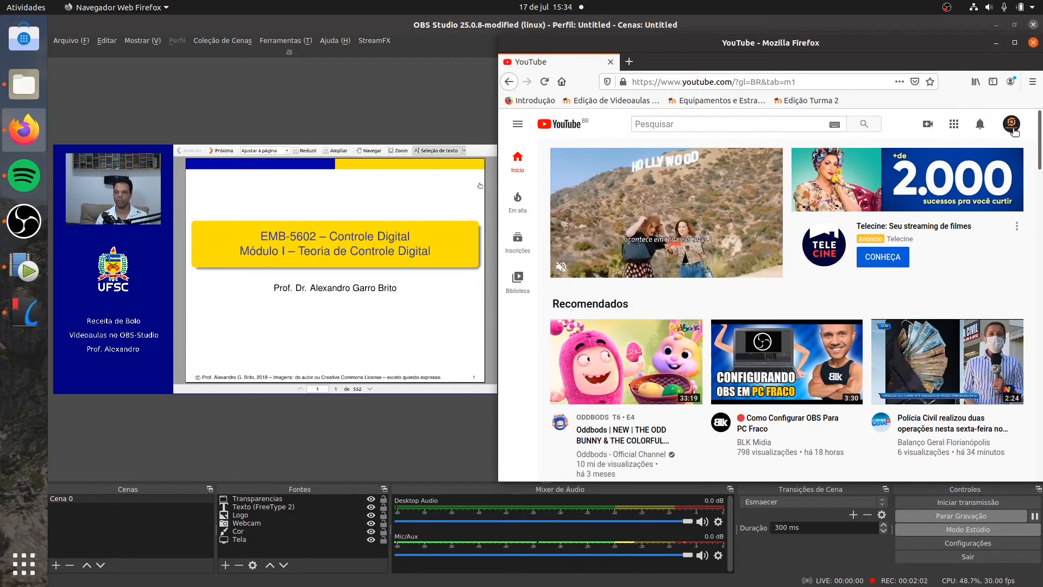
{"action": "left_click", "coordinate": [1012, 125]}
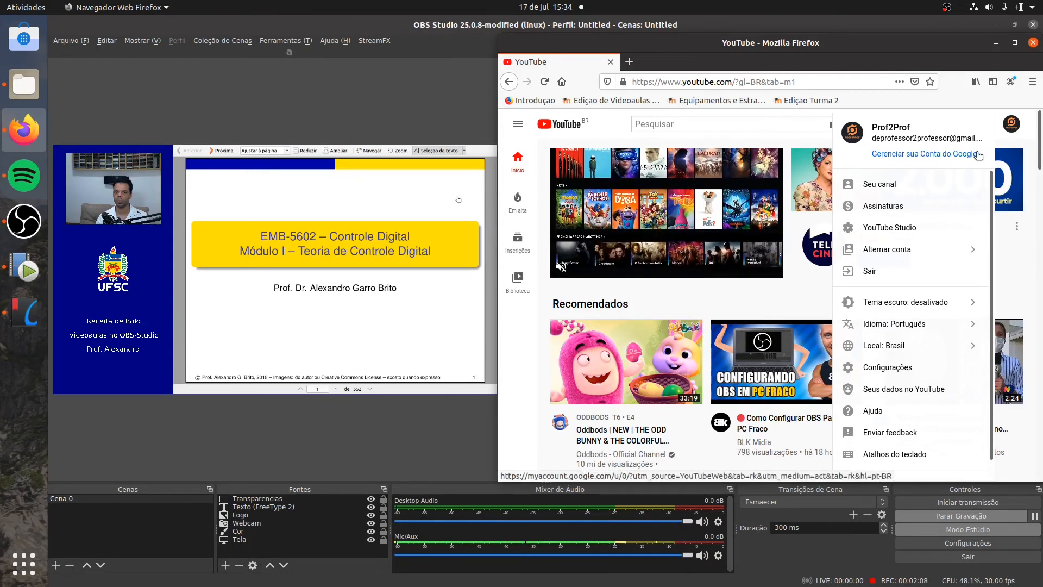
{"action": "left_click", "coordinate": [899, 228]}
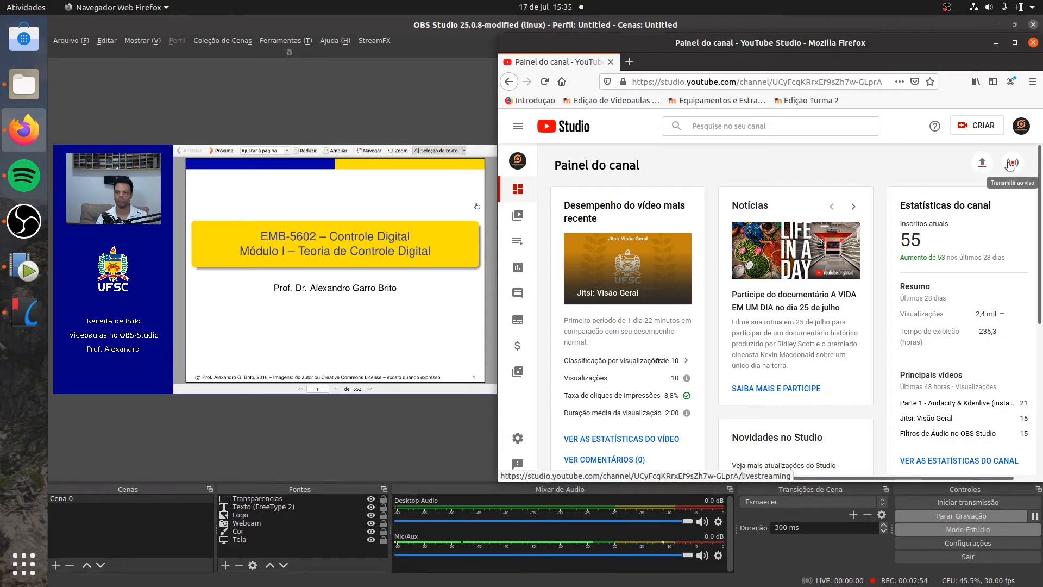
{"action": "left_click", "coordinate": [1010, 164]}
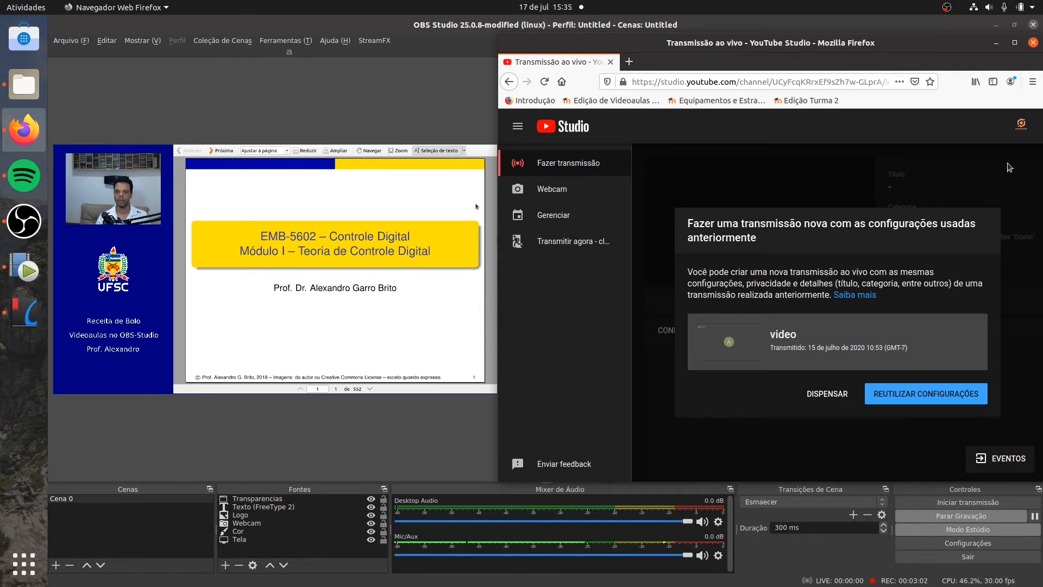
{"action": "left_click", "coordinate": [827, 394]}
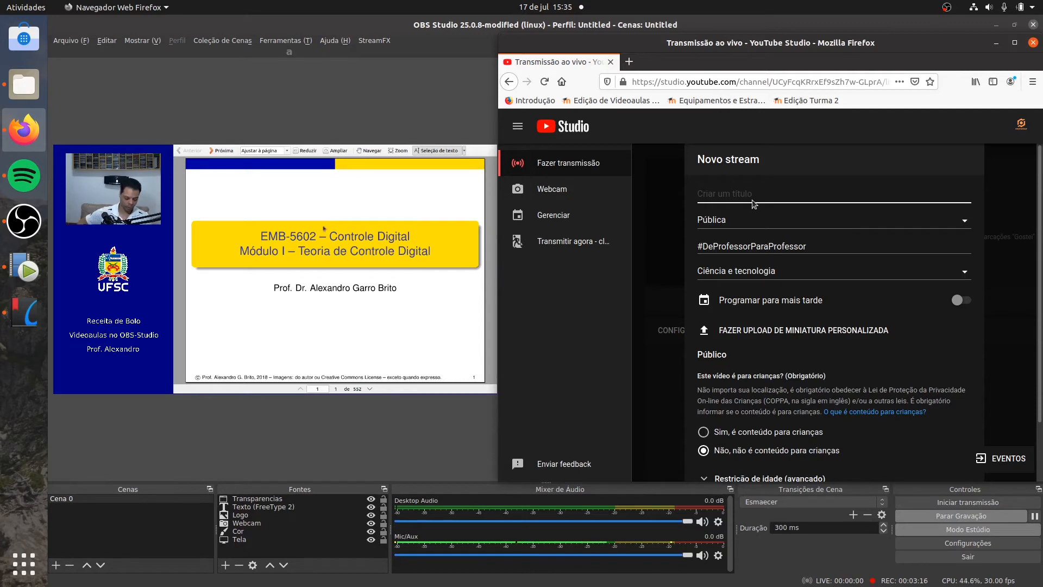
- Title the new stream "teste", set its visibility to Não listada and its category to Educação
{"action": "type", "text": "teste"}
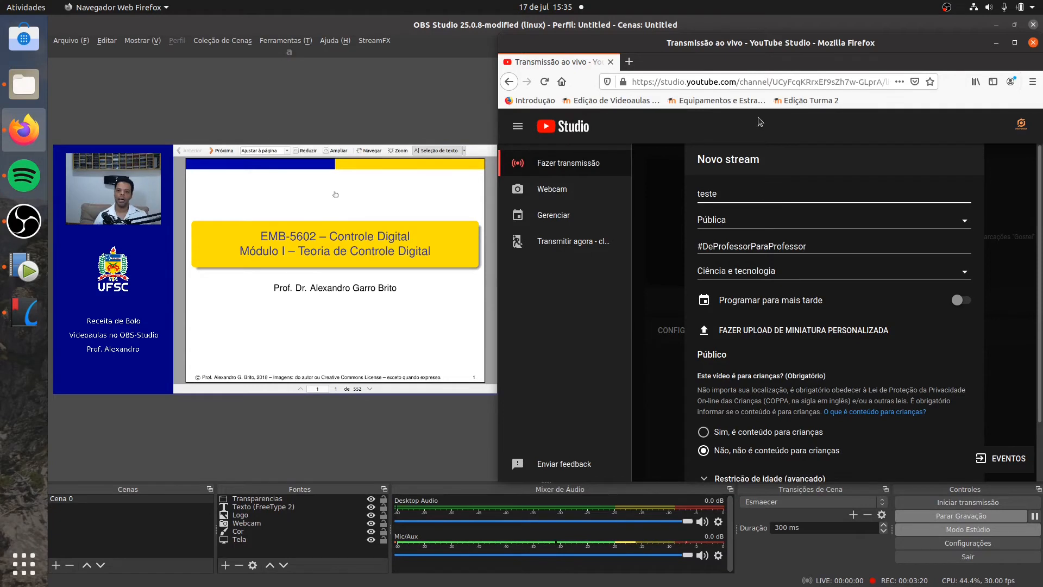
{"action": "left_click", "coordinate": [736, 220]}
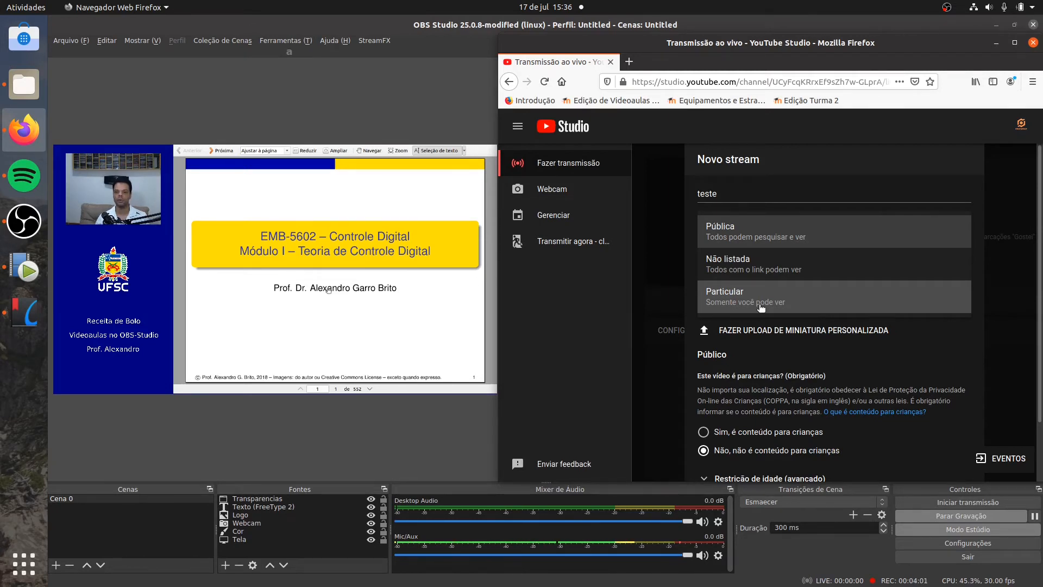
{"action": "left_click", "coordinate": [769, 273]}
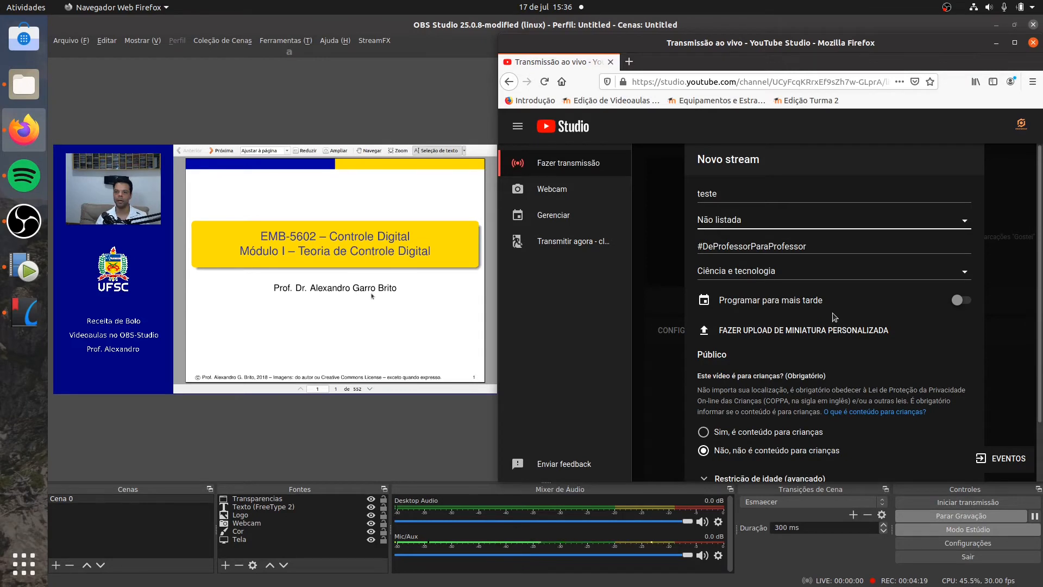
{"action": "left_click", "coordinate": [788, 278]}
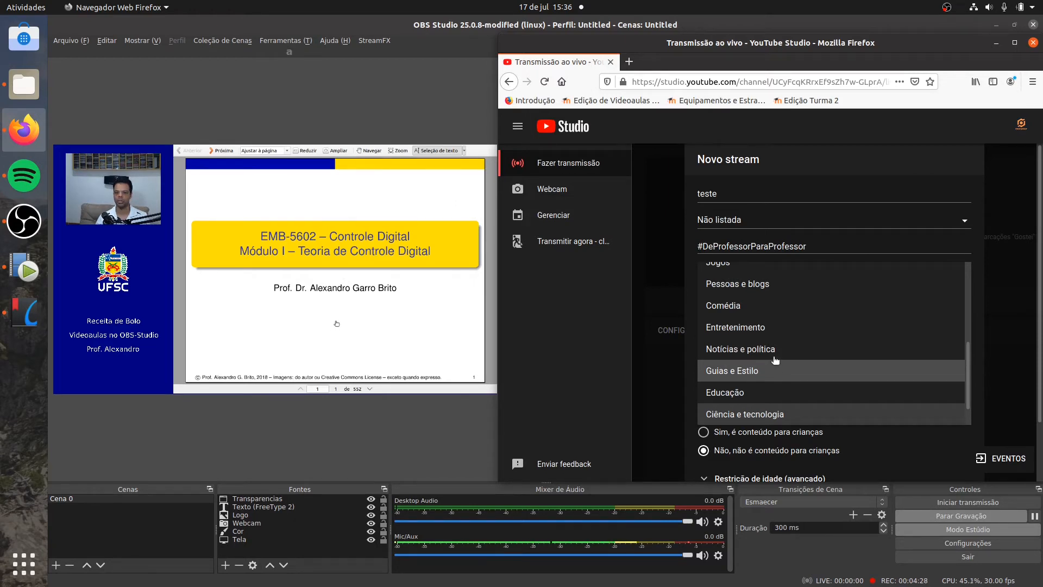
{"action": "left_click", "coordinate": [770, 392]}
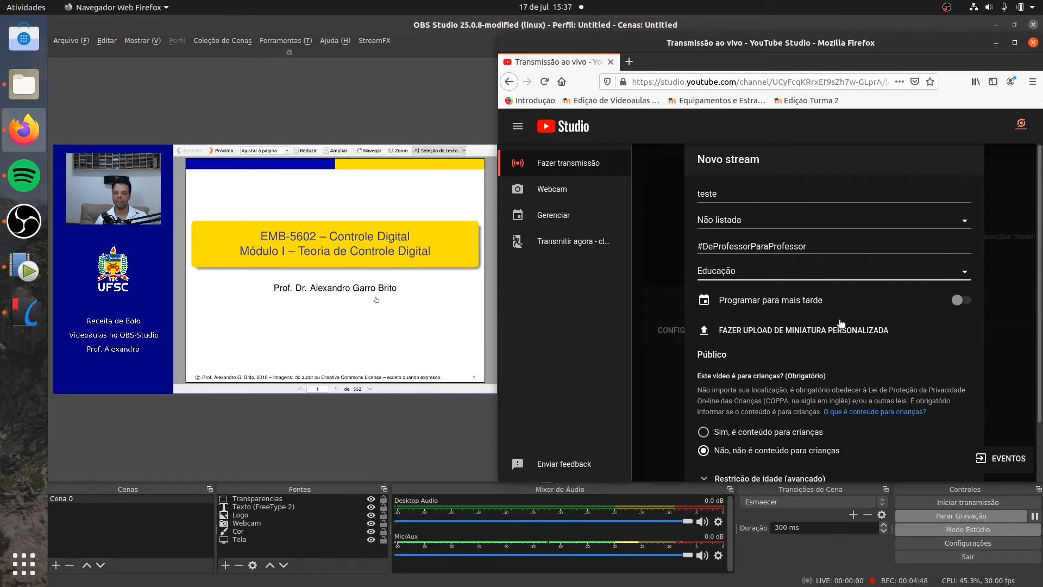
- Review the new stream's audience and age restriction options, leave them unchanged and create the stream
{"action": "scroll", "coordinate": [841, 324], "scroll_direction": "down", "scroll_amount": 1}
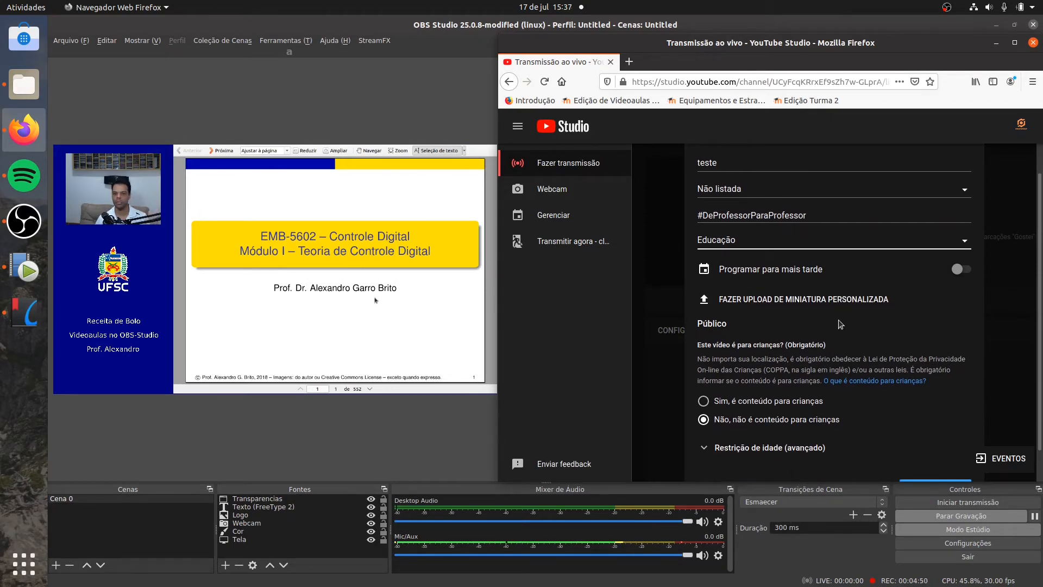
{"action": "scroll", "coordinate": [841, 325], "scroll_direction": "down", "scroll_amount": 1}
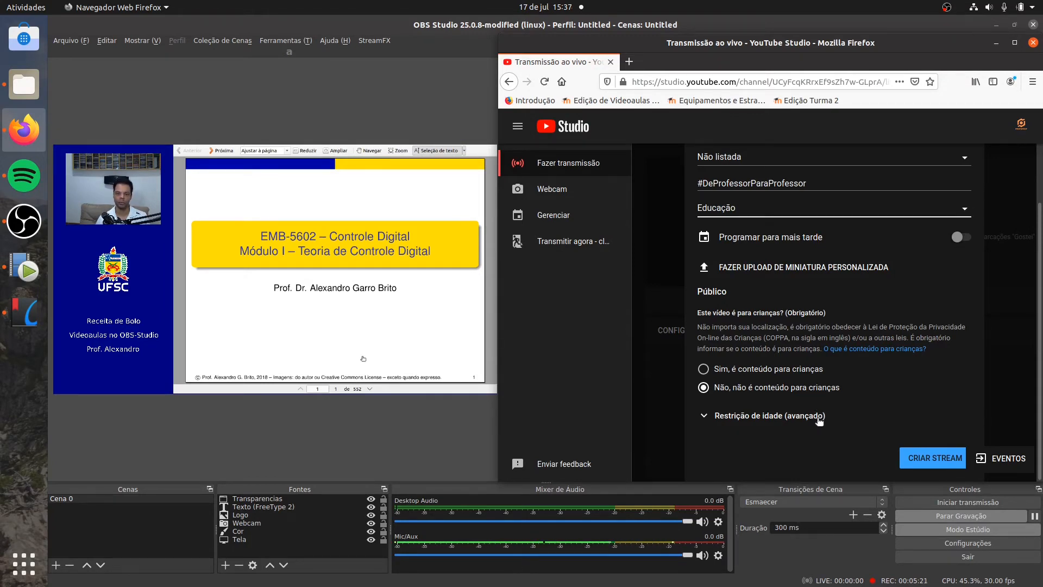
{"action": "left_click", "coordinate": [782, 416]}
{"action": "scroll", "coordinate": [782, 414], "scroll_direction": "down", "scroll_amount": 2}
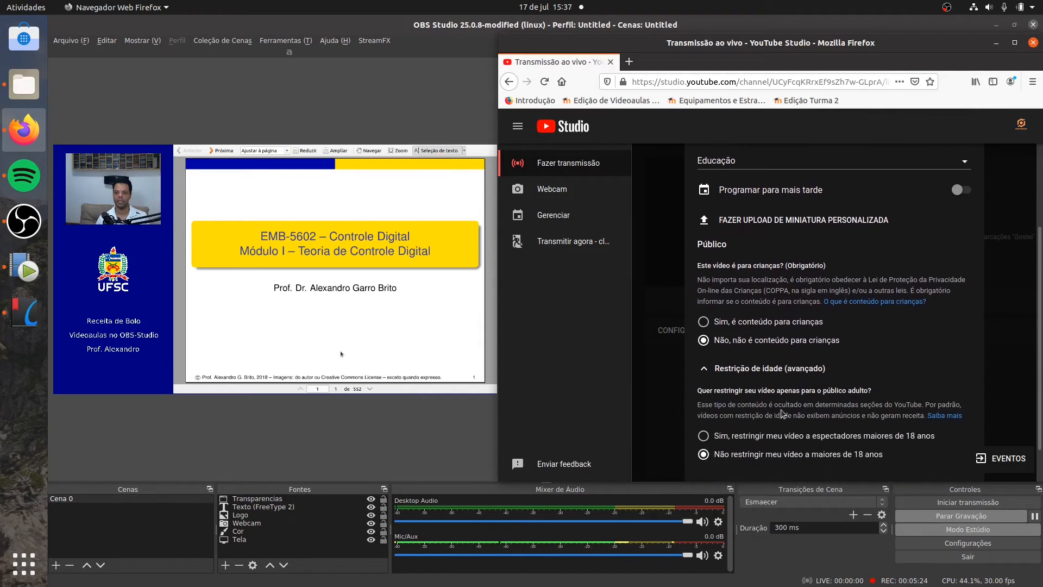
{"action": "scroll", "coordinate": [782, 414], "scroll_direction": "down", "scroll_amount": 1}
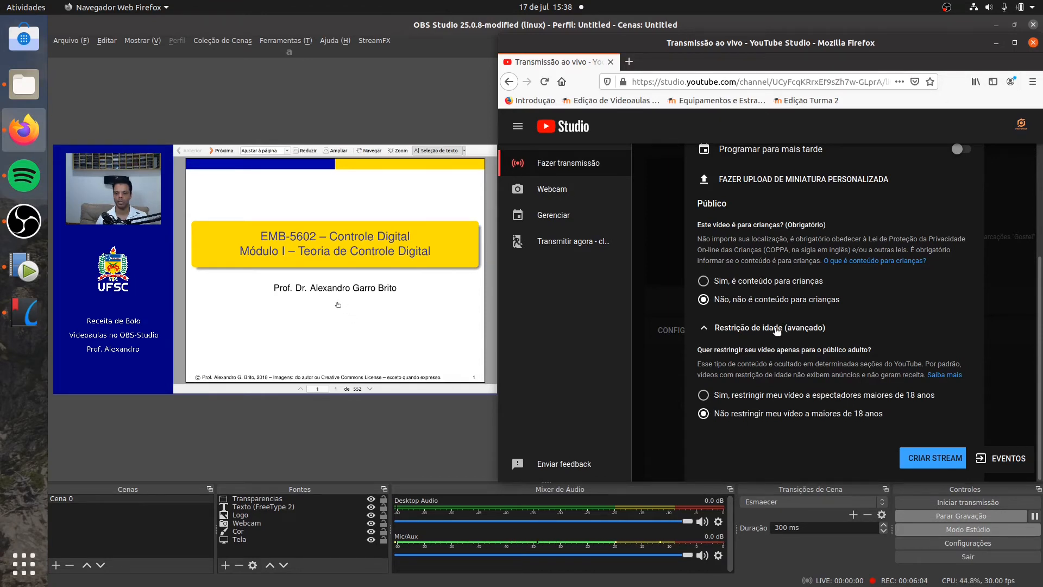
{"action": "left_click", "coordinate": [777, 328]}
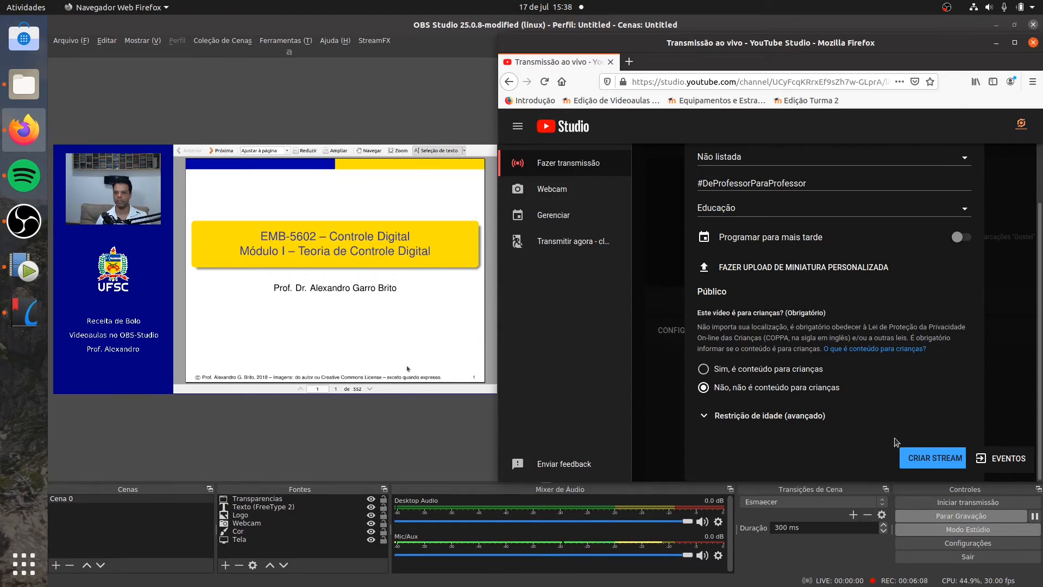
{"action": "left_click", "coordinate": [935, 459]}
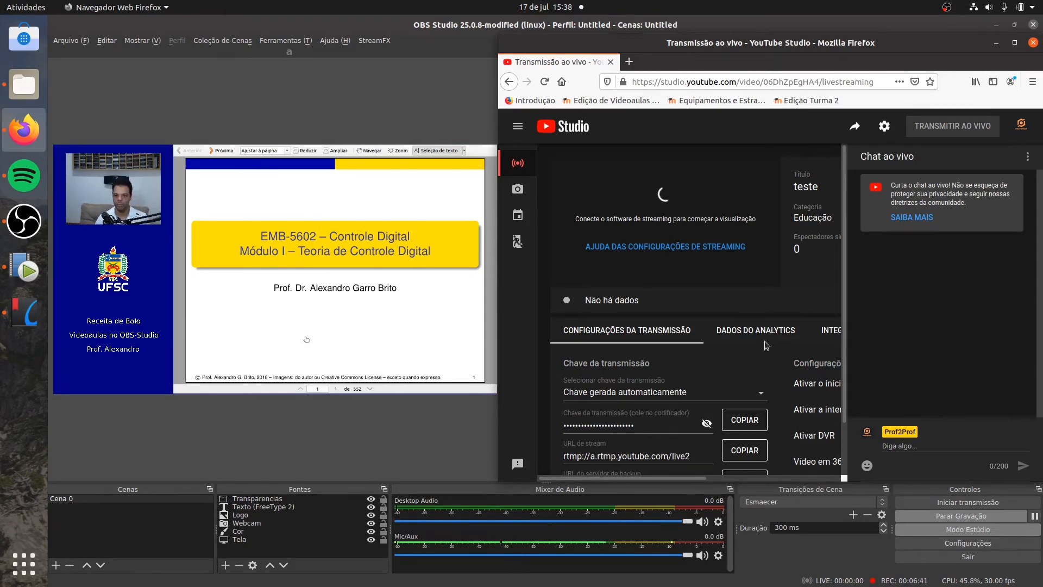
- Review the "teste" stream's key, URL and additional settings in YouTube Studio, copy the stream key and return to OBS
{"action": "scroll", "coordinate": [840, 325], "scroll_direction": "down", "scroll_amount": 2}
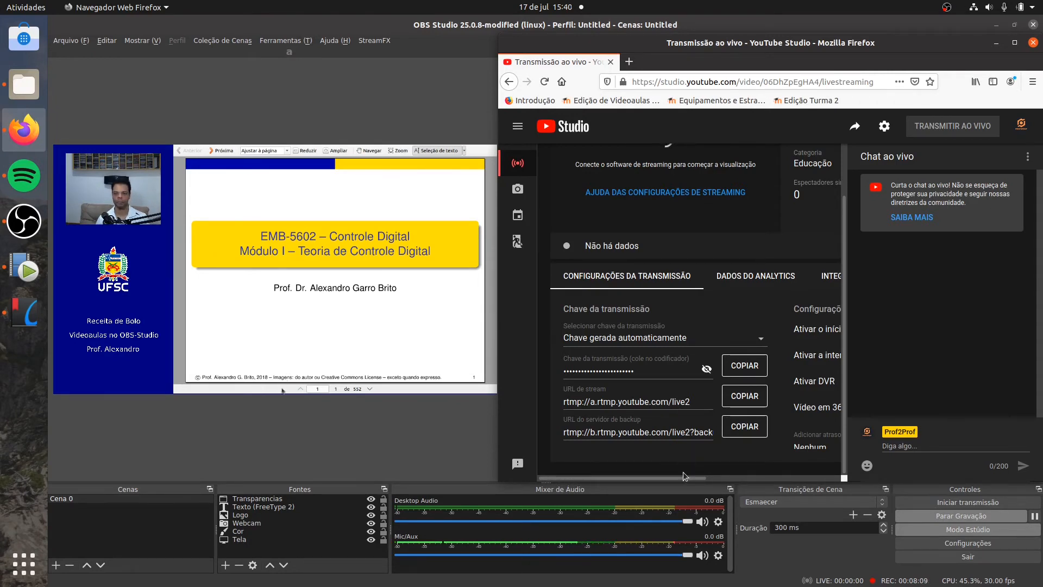
{"action": "left_click_drag", "start_coordinate": [683, 477], "coordinate": [827, 473]}
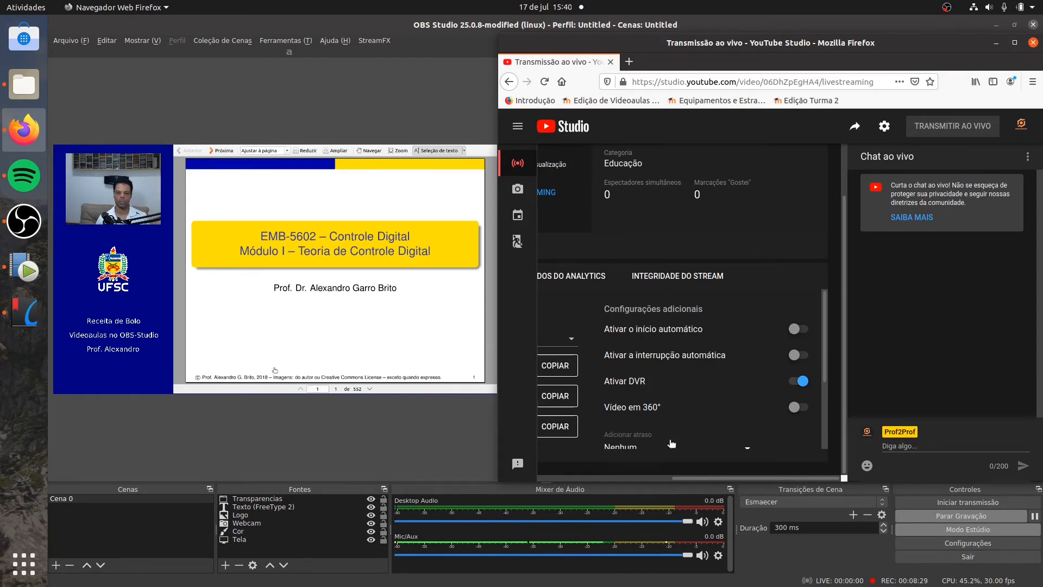
{"action": "mouse_move", "coordinate": [823, 357]}
{"action": "left_mouse_down"}
{"action": "mouse_move", "coordinate": [823, 438]}
{"action": "mouse_move", "coordinate": [826, 356]}
{"action": "left_mouse_up"}
{"action": "left_click_drag", "start_coordinate": [733, 476], "coordinate": [590, 480]}
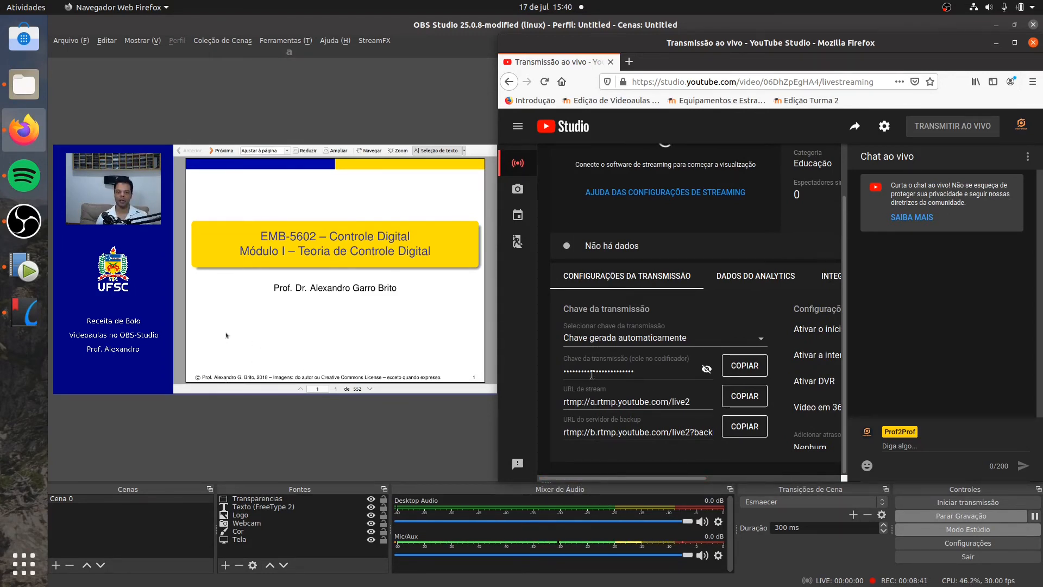
{"action": "left_click", "coordinate": [745, 370]}
{"action": "left_click", "coordinate": [997, 43]}
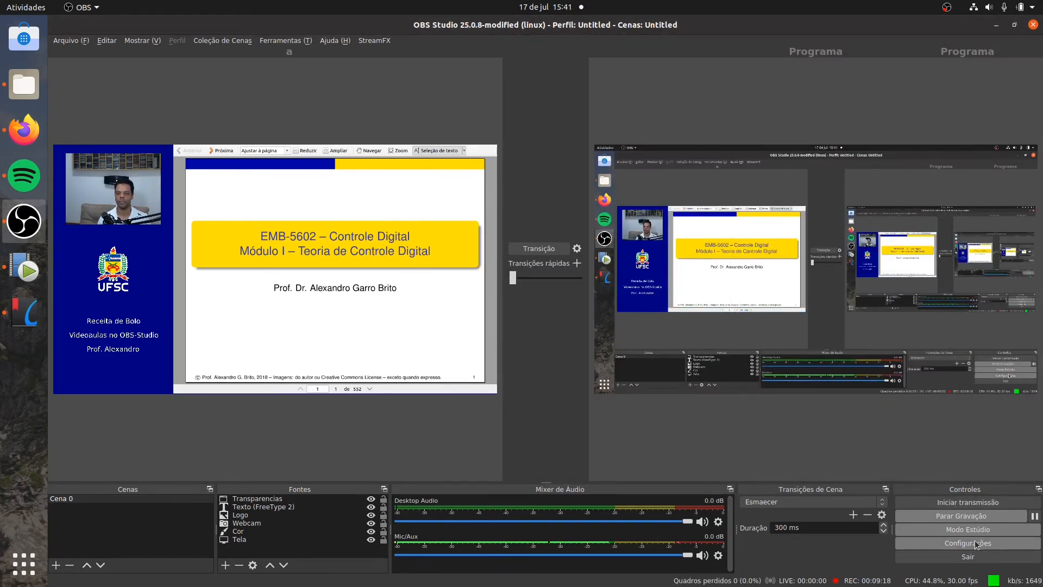
- Open the OBS streaming settings and keep YouTube / YouTube Gaming as the service with the Primary YouTube ingest server
{"action": "left_click", "coordinate": [976, 543]}
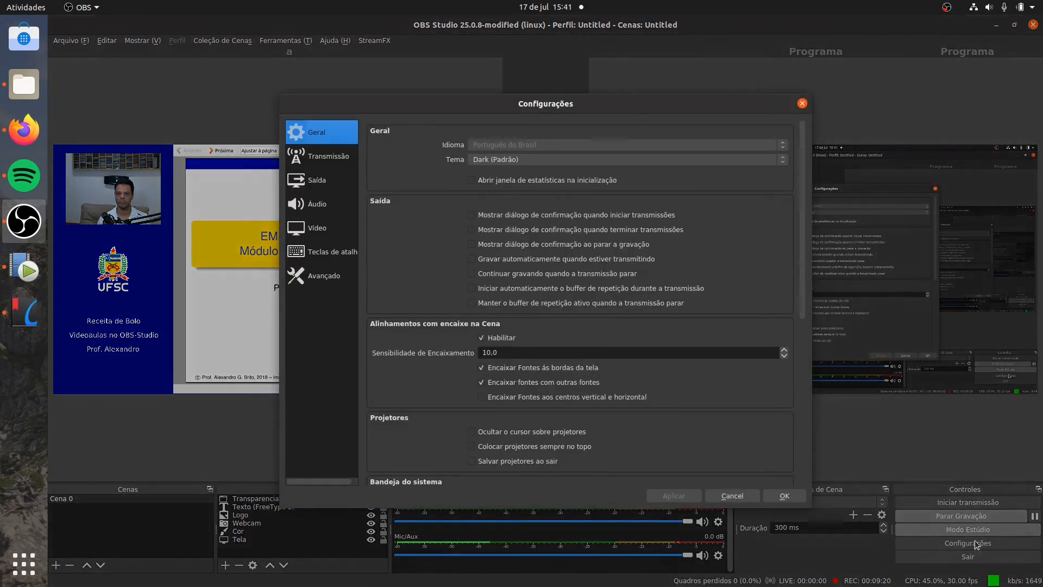
{"action": "left_click", "coordinate": [338, 158]}
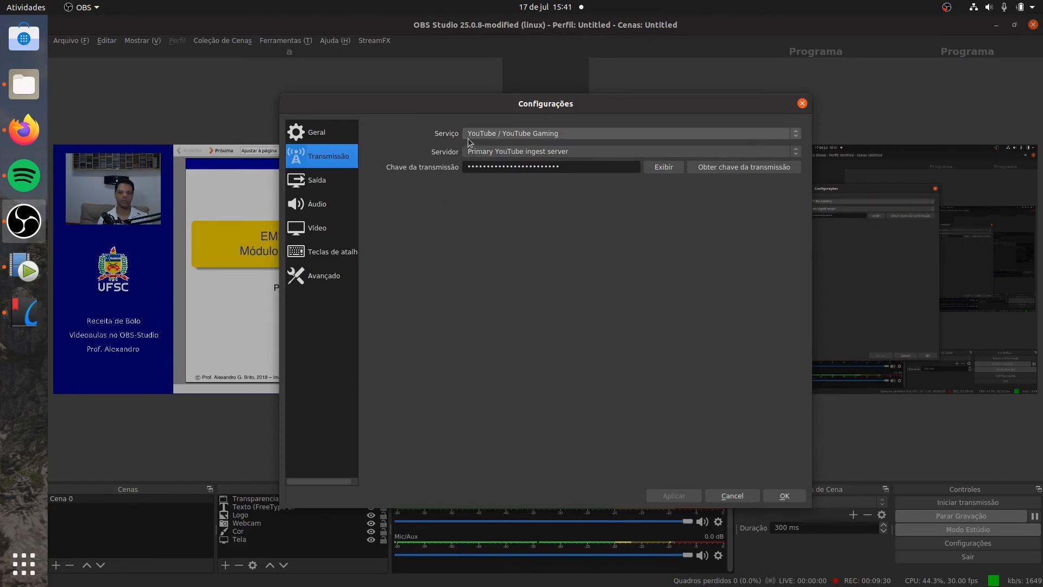
{"action": "left_click", "coordinate": [624, 135]}
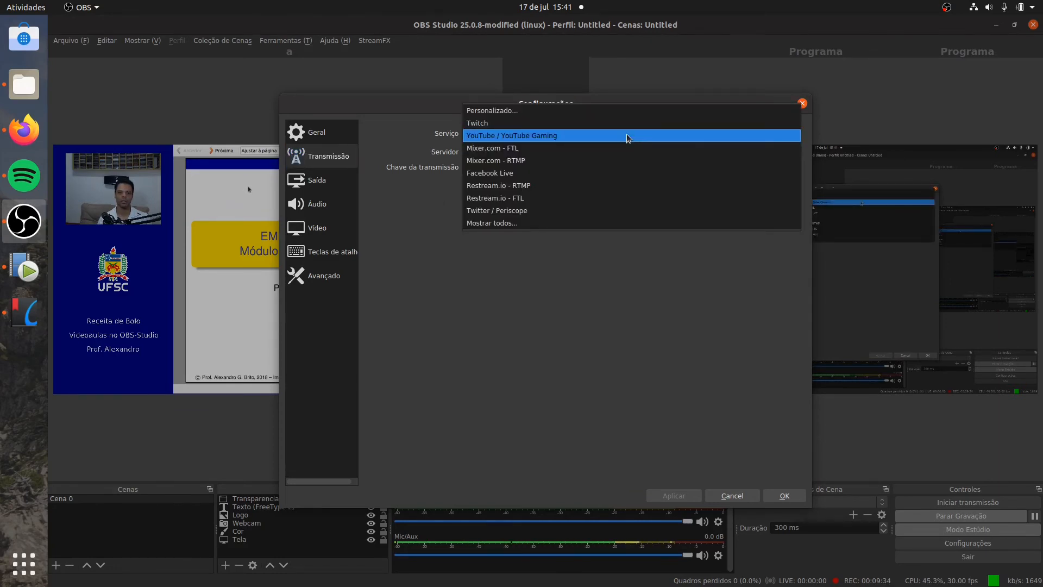
{"action": "left_click", "coordinate": [565, 137]}
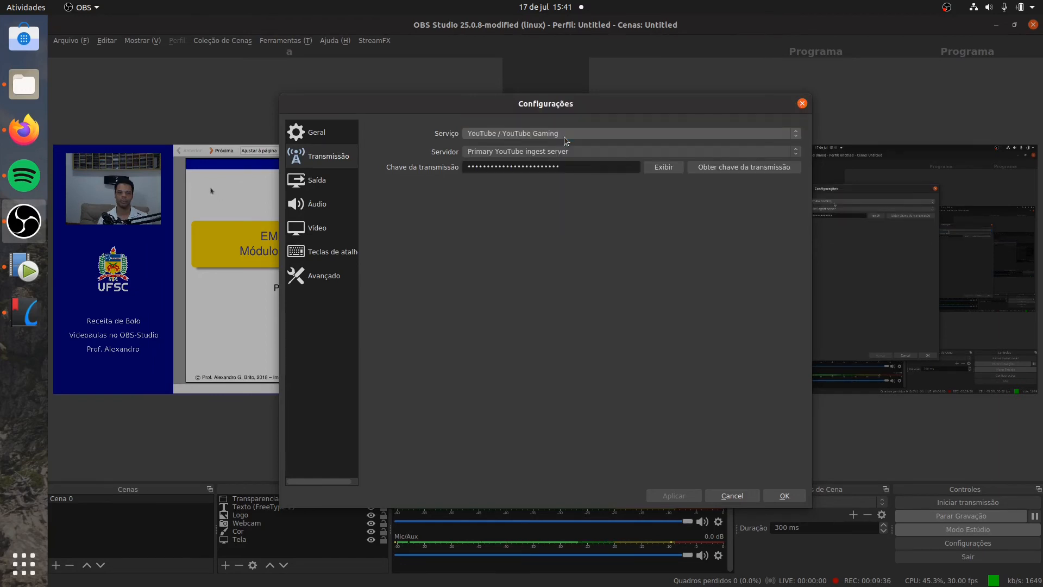
{"action": "left_click", "coordinate": [566, 153]}
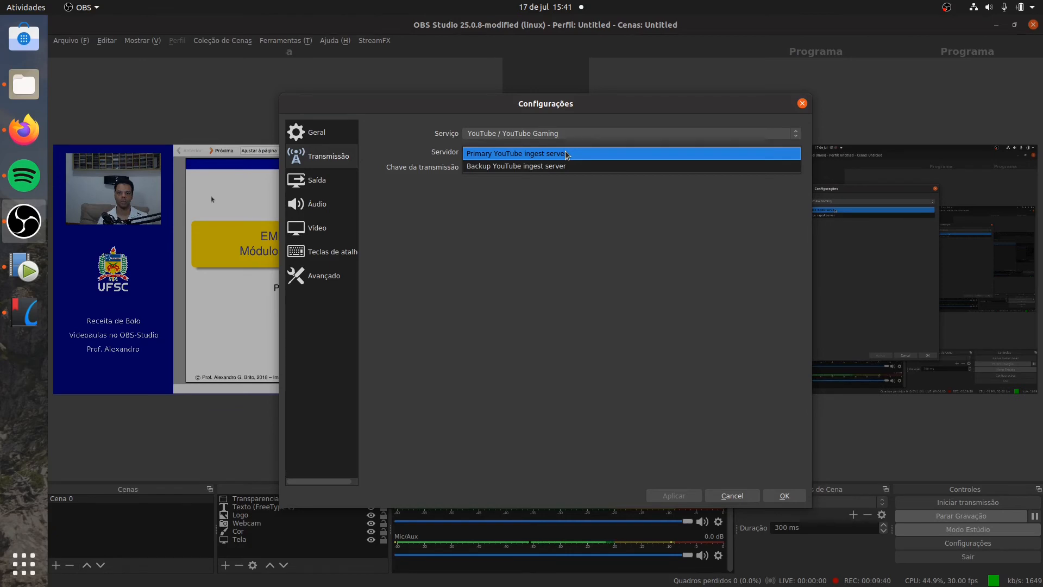
{"action": "left_click", "coordinate": [566, 153]}
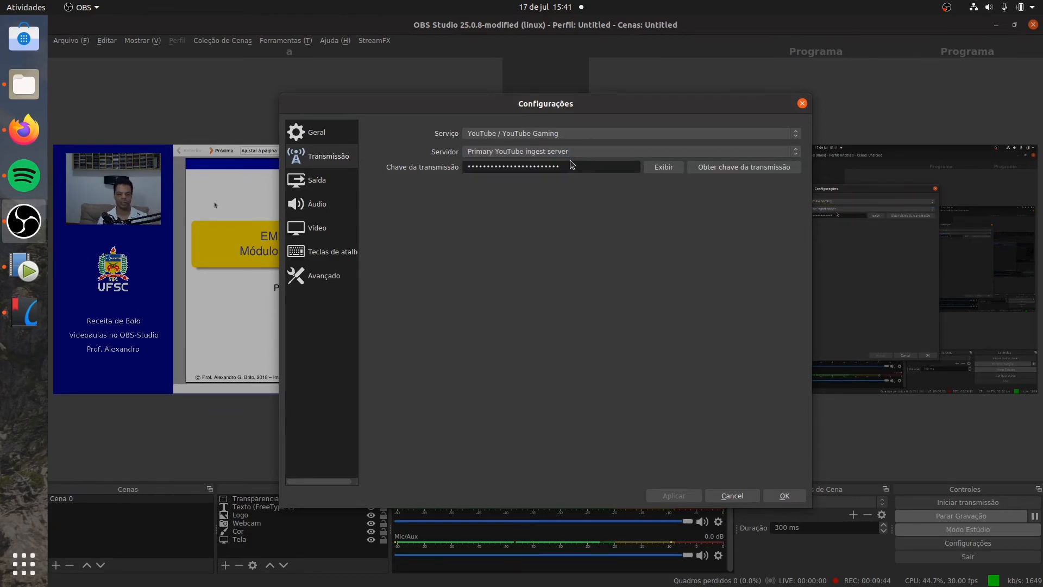
- Replace the stream key in the OBS streaming settings with the key copied from YouTube Studio and apply the change
{"action": "left_click_drag", "start_coordinate": [570, 167], "coordinate": [444, 171]}
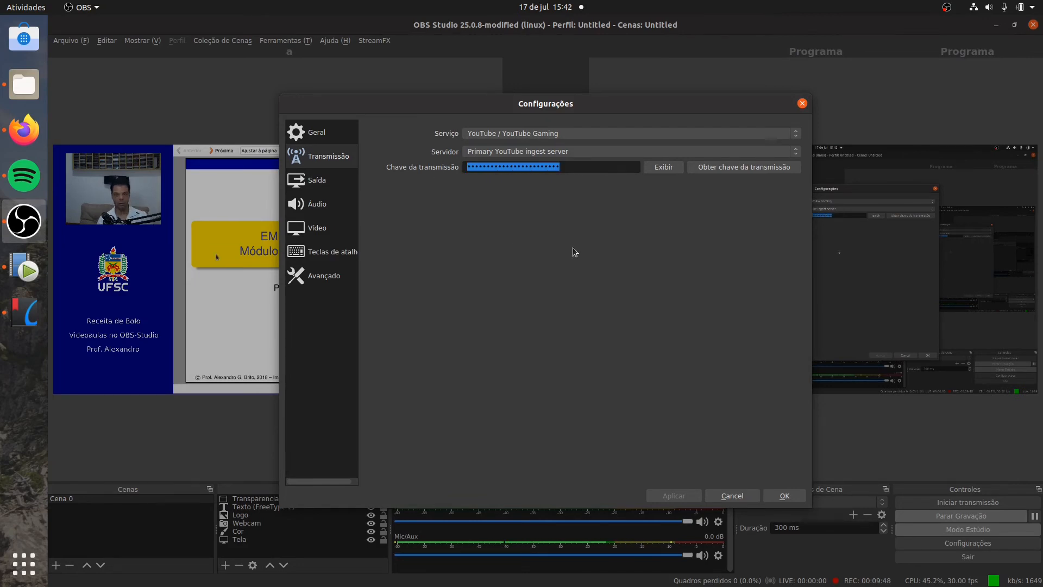
{"action": "key", "text": "ctrl+v"}
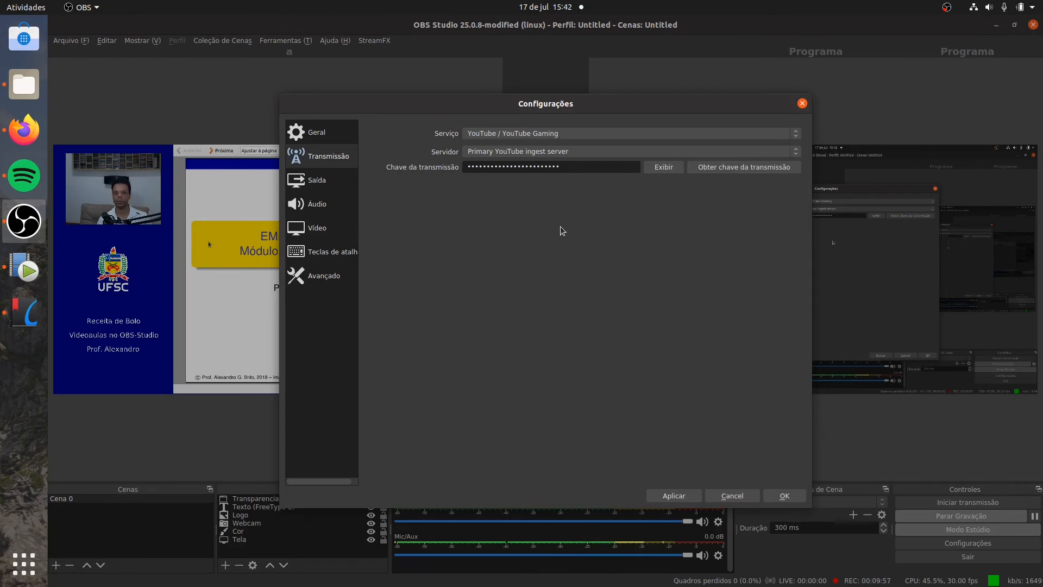
{"action": "left_click", "coordinate": [673, 495]}
{"action": "left_click", "coordinate": [784, 495]}
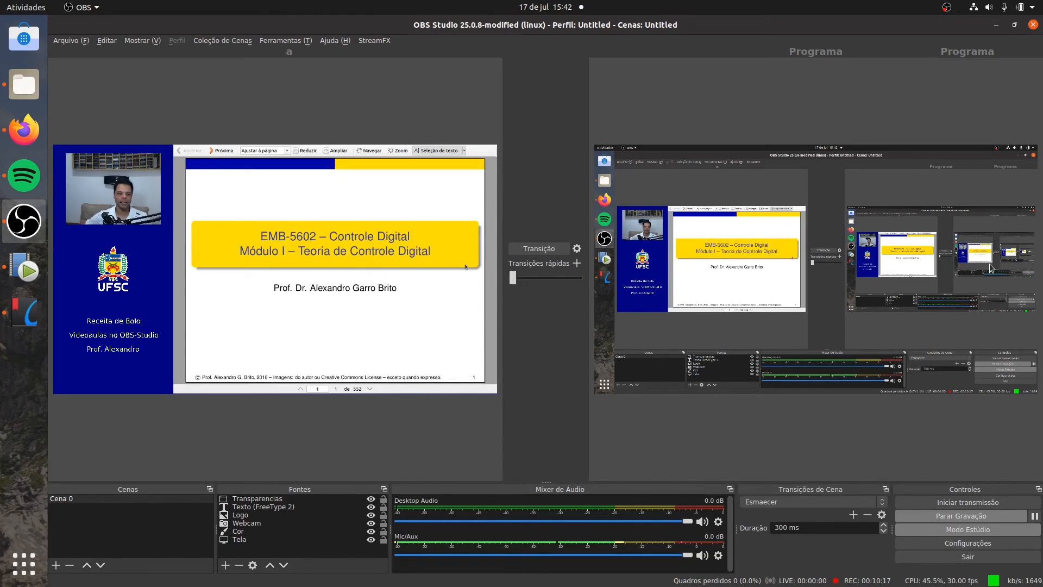
{"action": "left_click", "coordinate": [232, 541]}
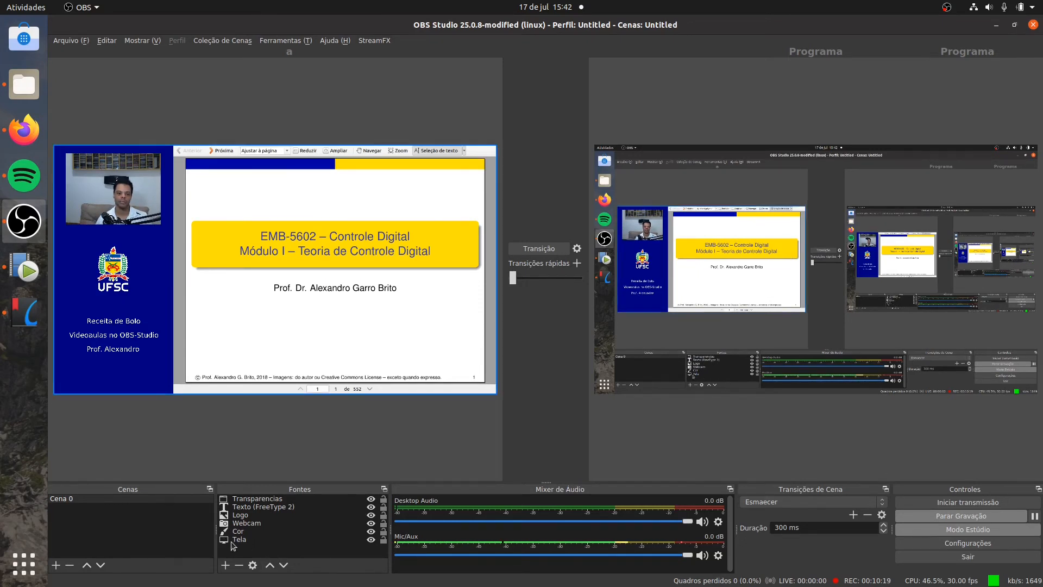
{"action": "left_click", "coordinate": [233, 545]}
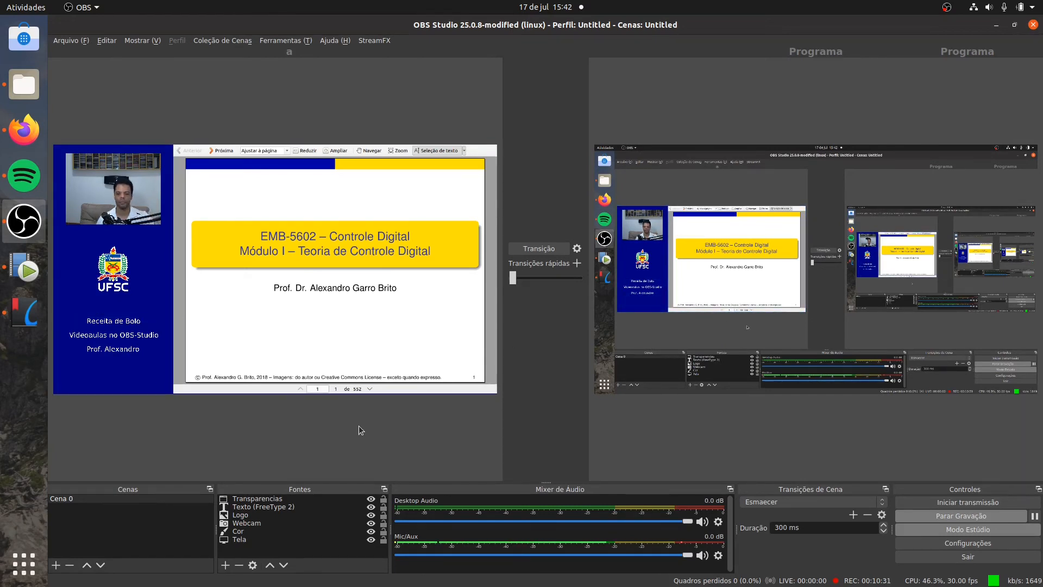
- Start streaming from OBS, take the "teste" broadcast live in YouTube Studio and return to OBS
{"action": "left_click", "coordinate": [991, 502]}
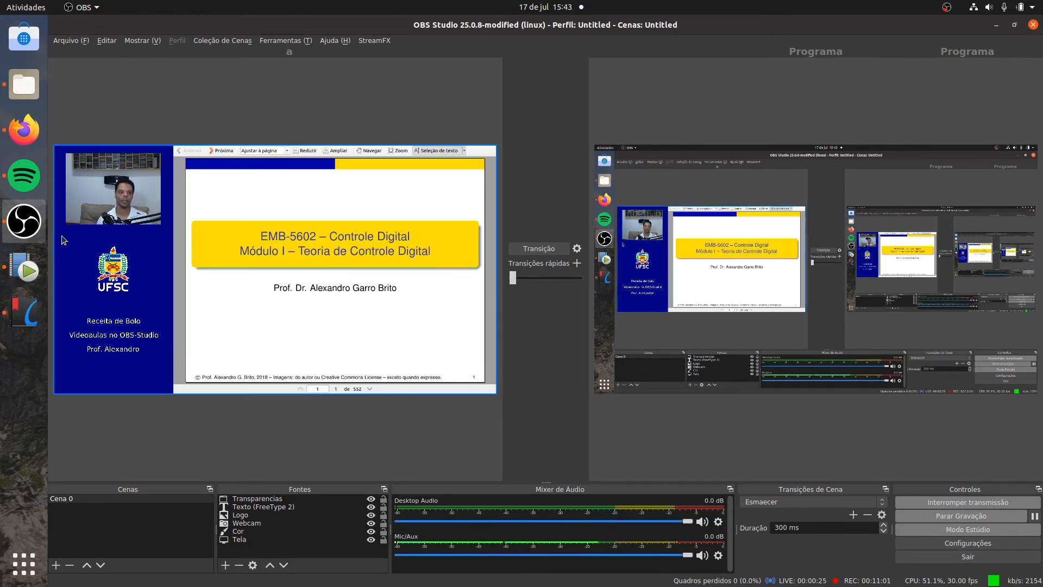
{"action": "left_click", "coordinate": [25, 143]}
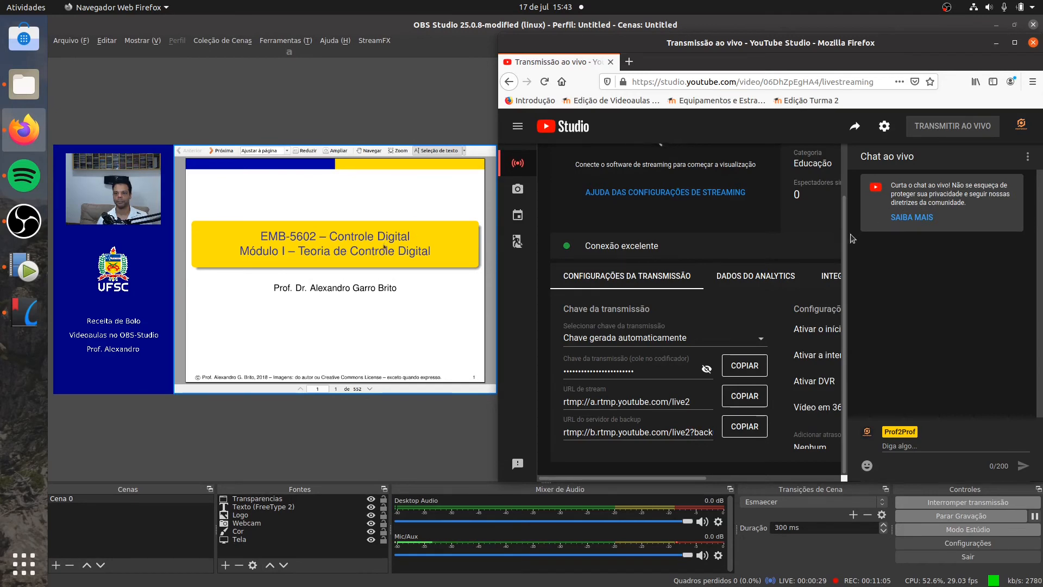
{"action": "scroll", "coordinate": [719, 292], "scroll_direction": "up", "scroll_amount": 2}
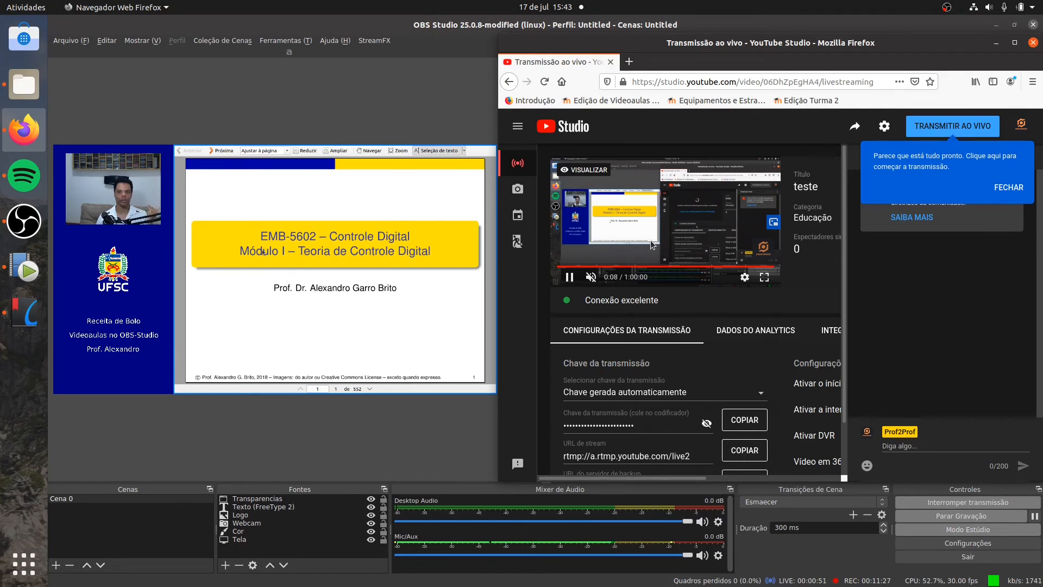
{"action": "left_click", "coordinate": [940, 128]}
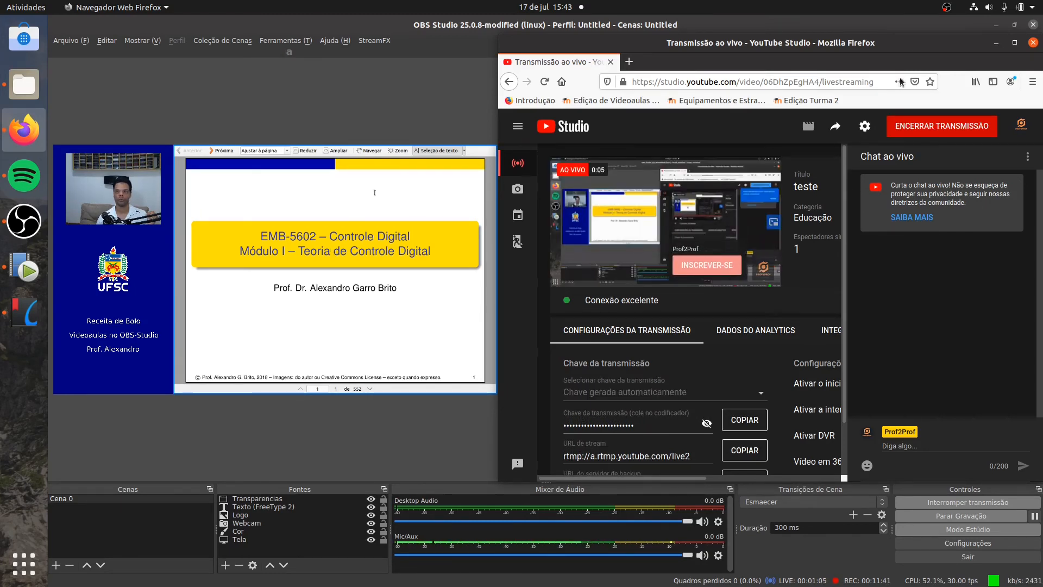
{"action": "left_click", "coordinate": [995, 43]}
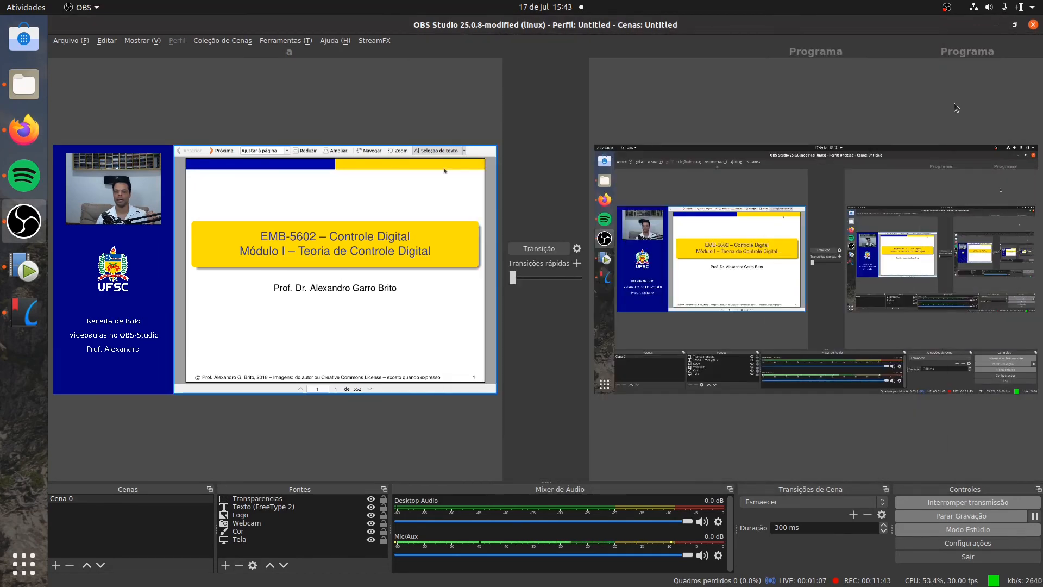
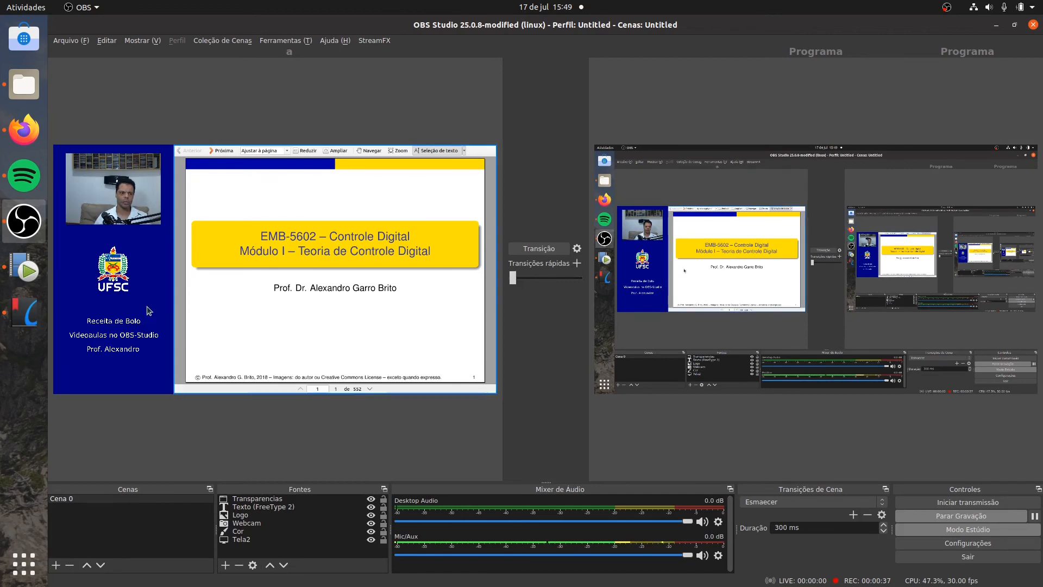
- Check the "teste2" stream page in YouTube Studio and review the OBS streaming service, server and key settings without changing them
{"action": "left_click", "coordinate": [24, 129]}
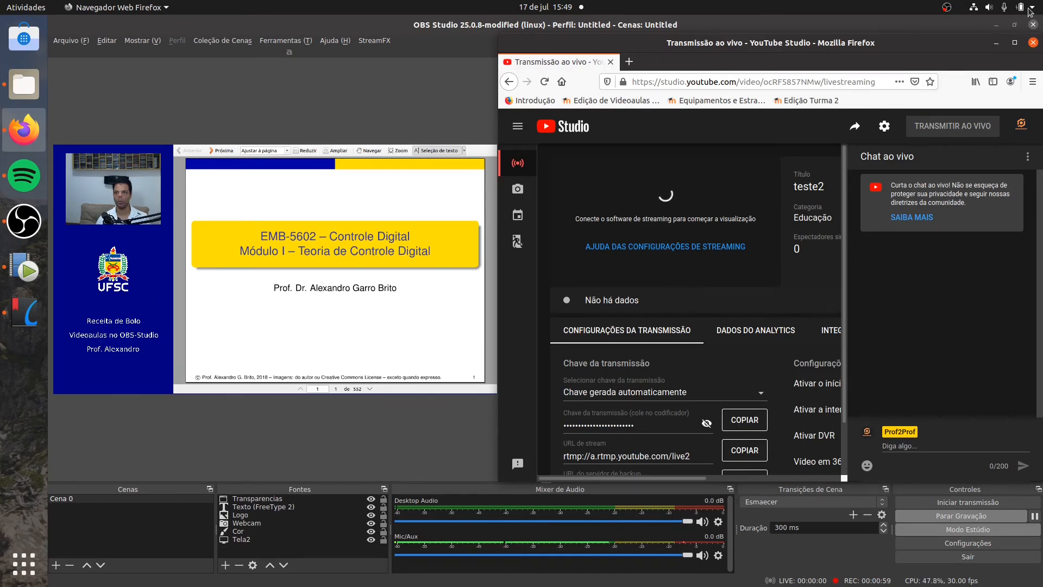
{"action": "left_click", "coordinate": [997, 44]}
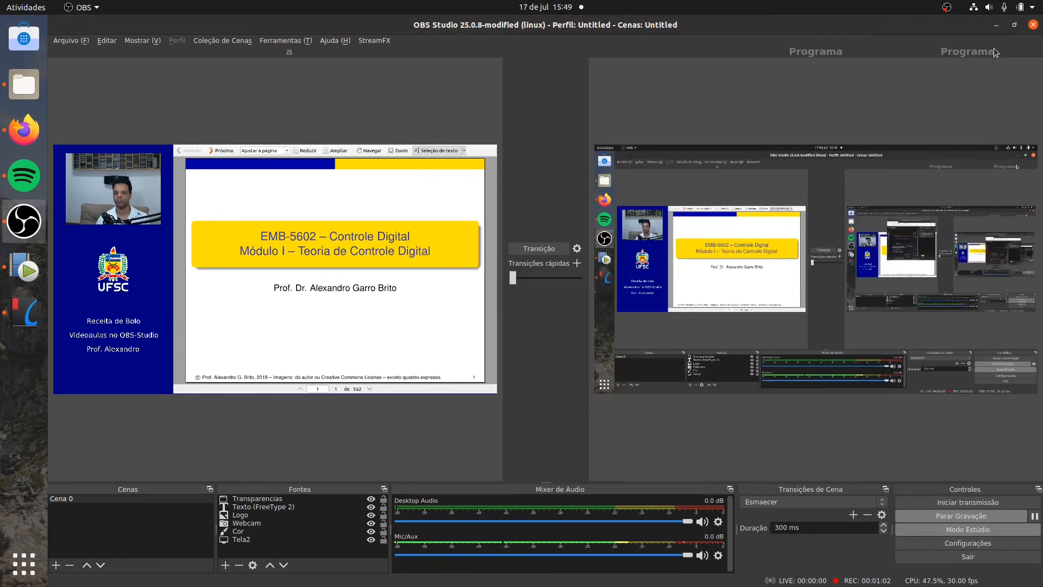
{"action": "left_click", "coordinate": [978, 547]}
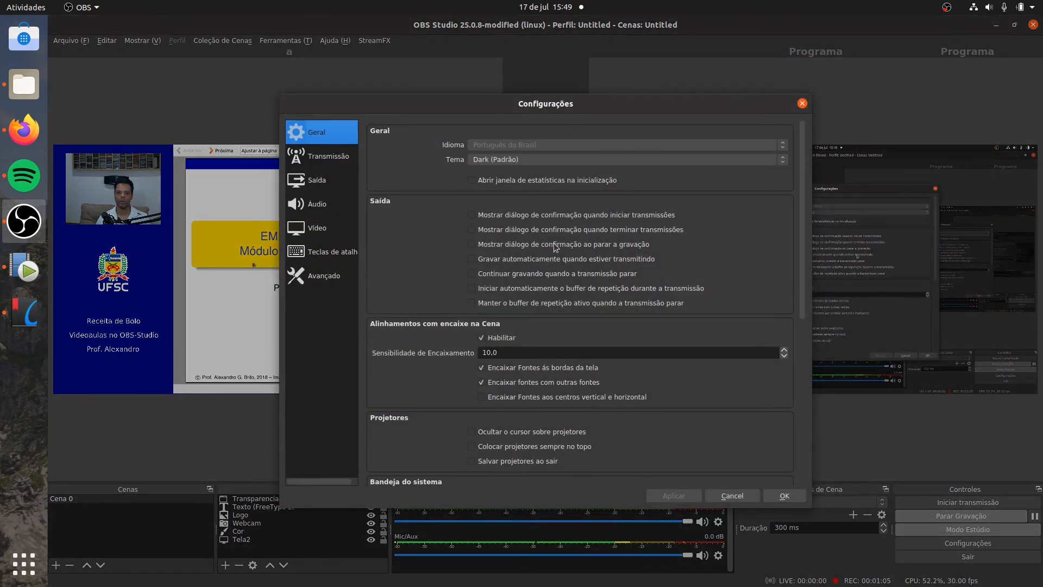
{"action": "left_click", "coordinate": [322, 159]}
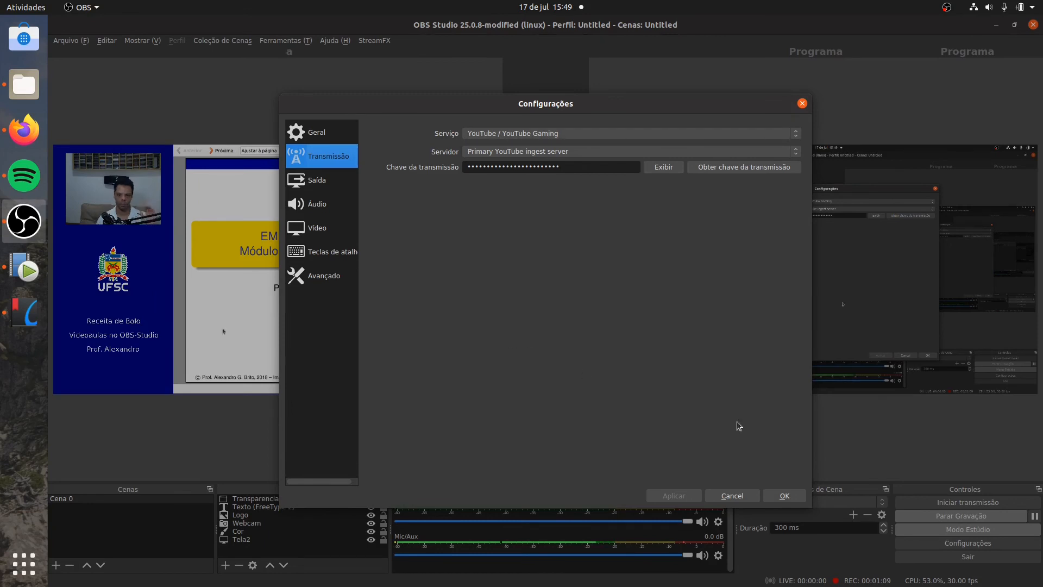
{"action": "left_click", "coordinate": [785, 497]}
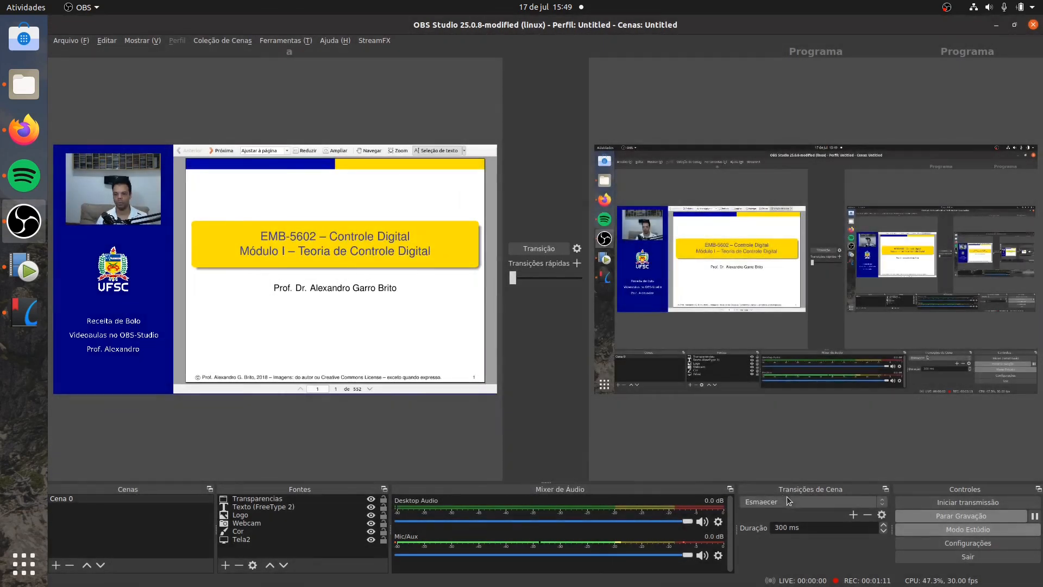
- Start the OBS transmission, take the "teste2" broadcast live in YouTube Studio and minimize the browser
{"action": "left_click", "coordinate": [960, 504]}
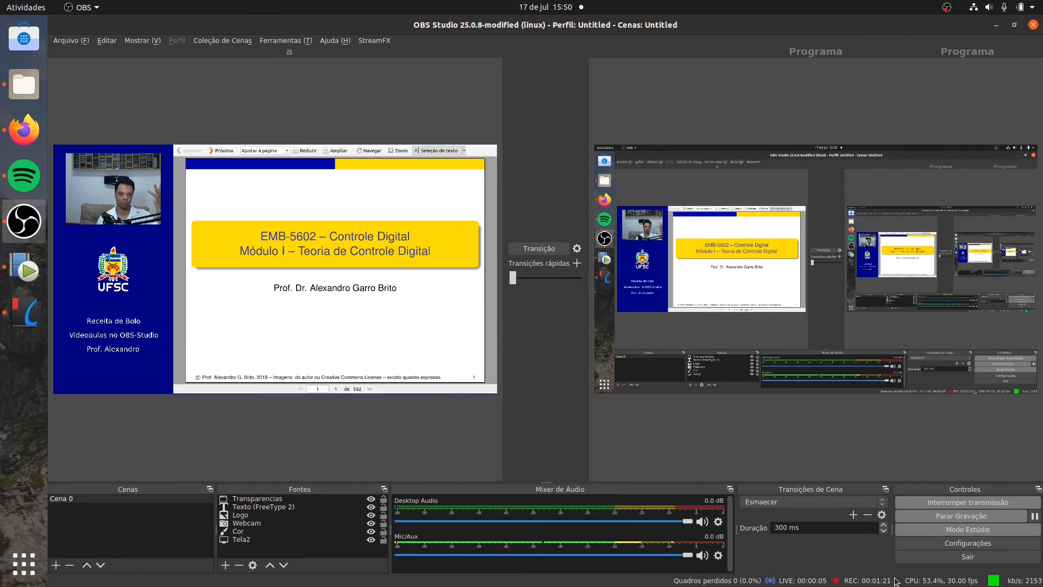
{"action": "left_click", "coordinate": [24, 130]}
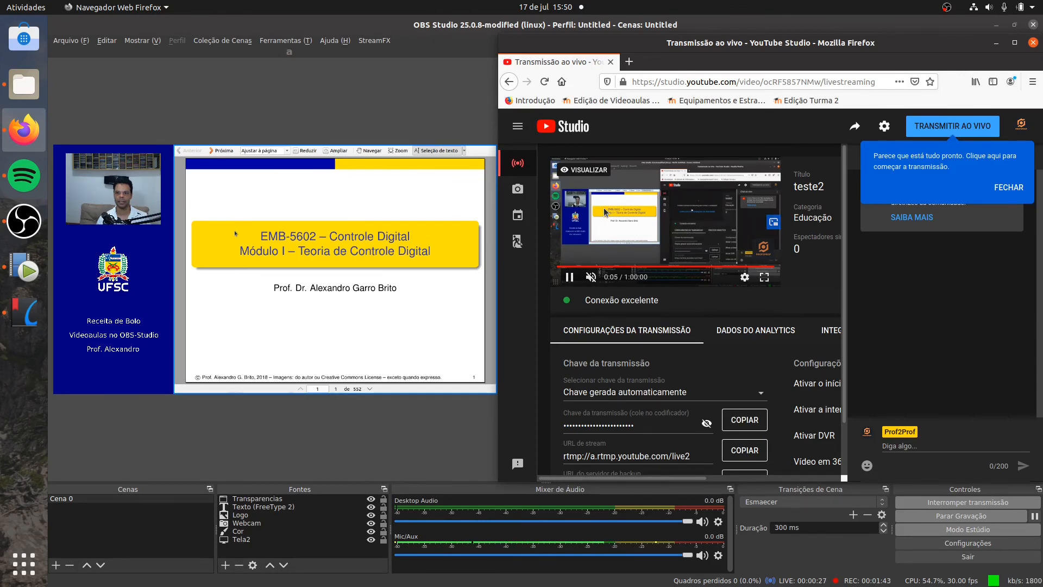
{"action": "left_click", "coordinate": [955, 128]}
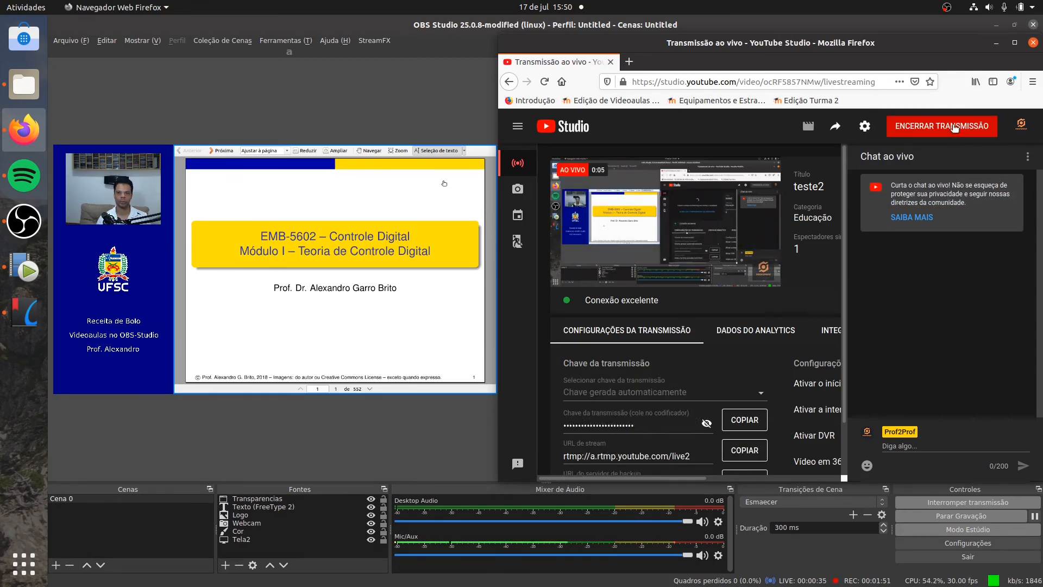
{"action": "left_click", "coordinate": [996, 43]}
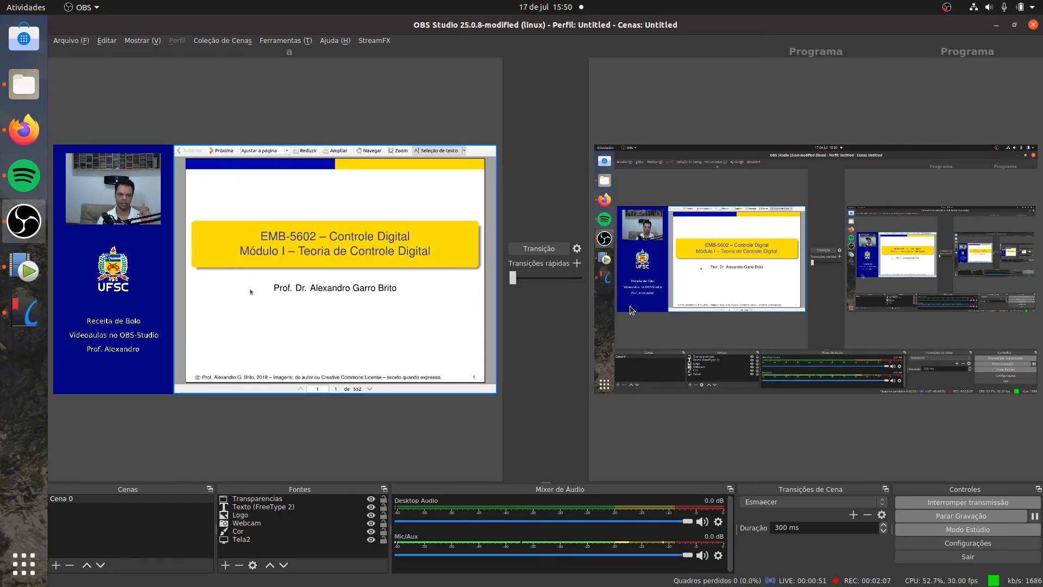
- Bring Okular with the slides to the front, and remove the Tela2 source from the OBS scene Cena 0
{"action": "left_click", "coordinate": [23, 321]}
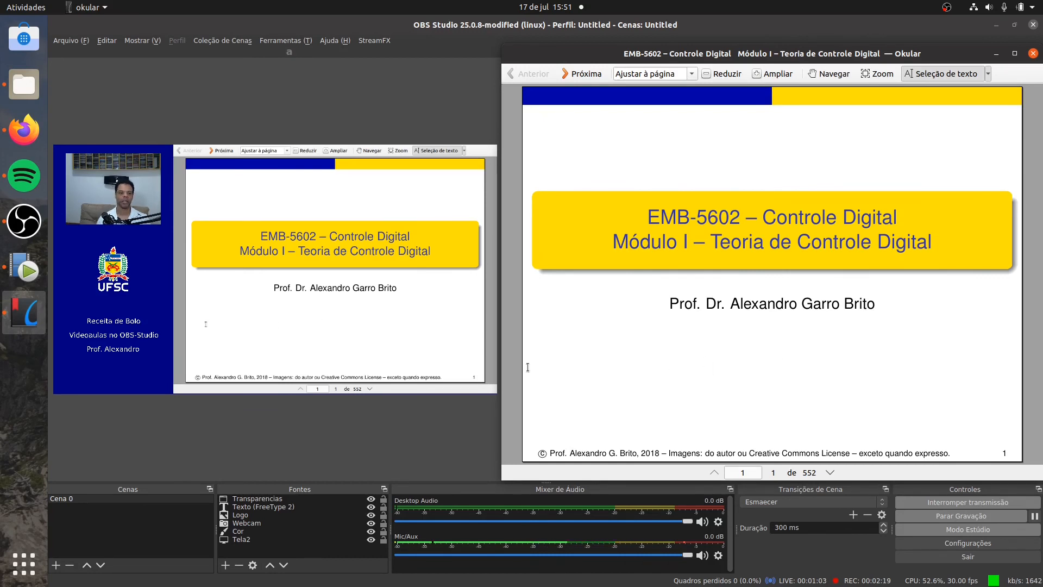
{"action": "left_click", "coordinate": [259, 538]}
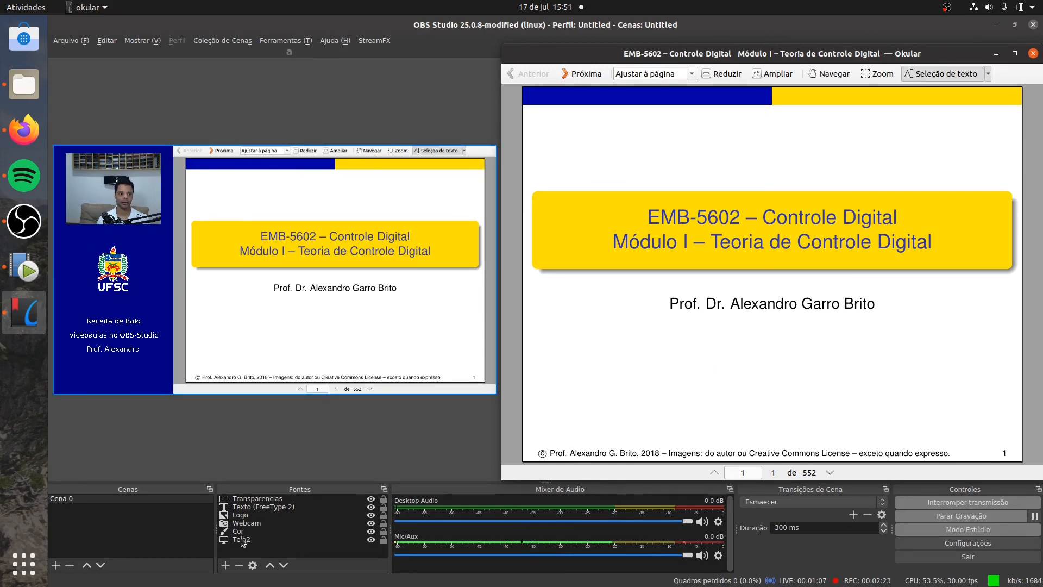
{"action": "left_click", "coordinate": [262, 523]}
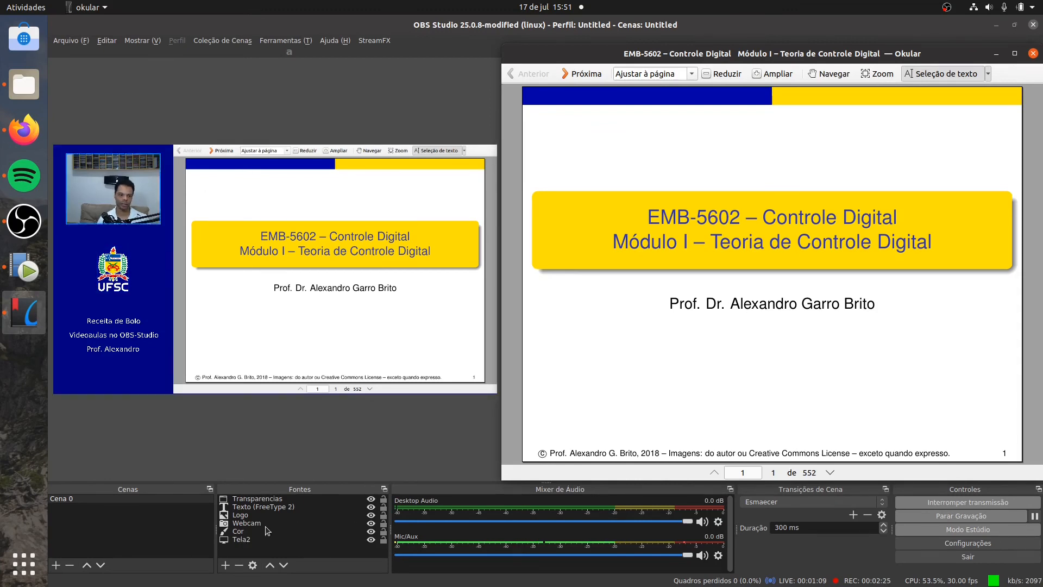
{"action": "left_click", "coordinate": [236, 539]}
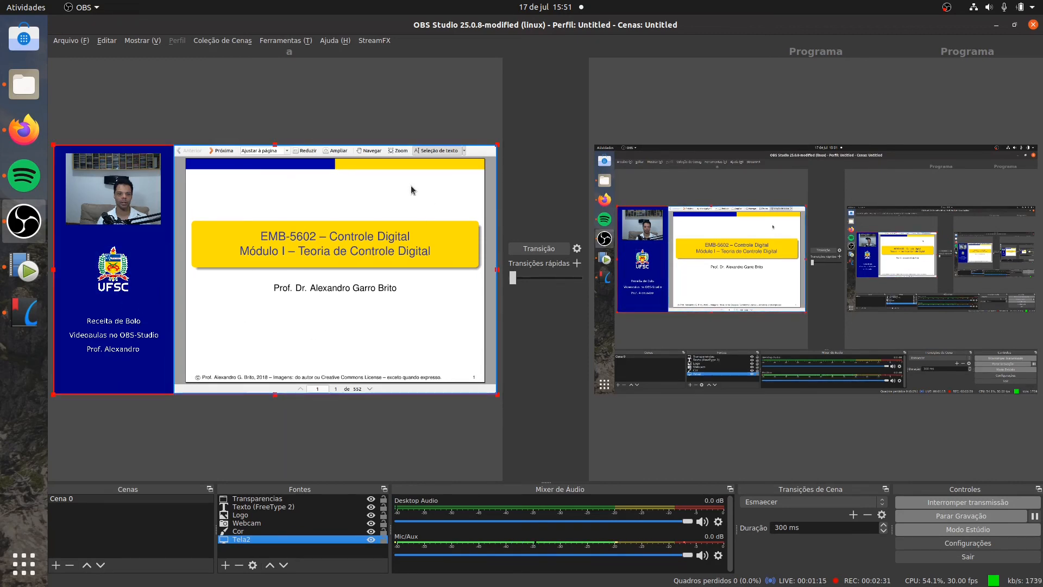
{"action": "left_click", "coordinate": [240, 565]}
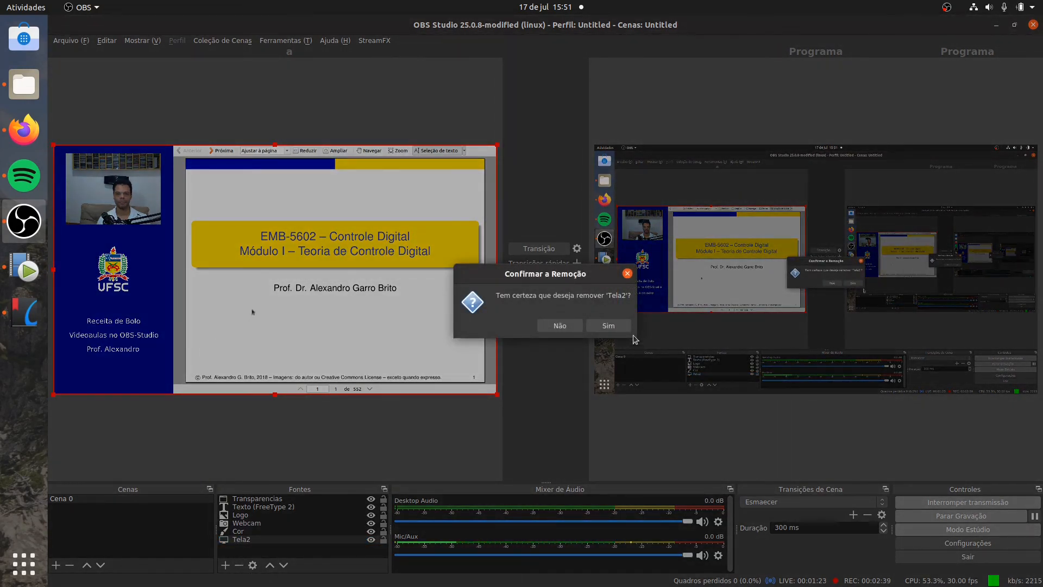
{"action": "left_click", "coordinate": [609, 326]}
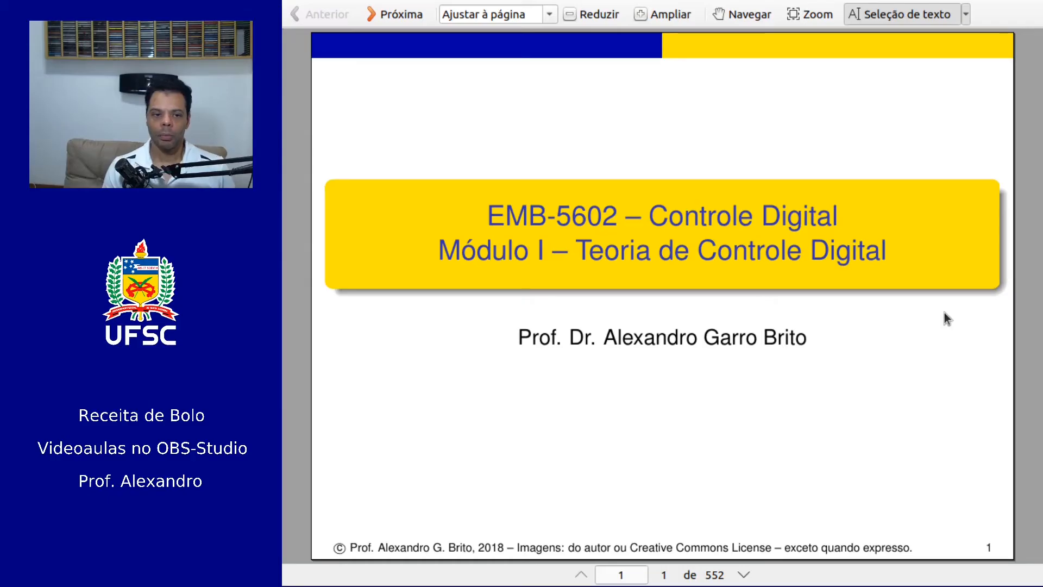